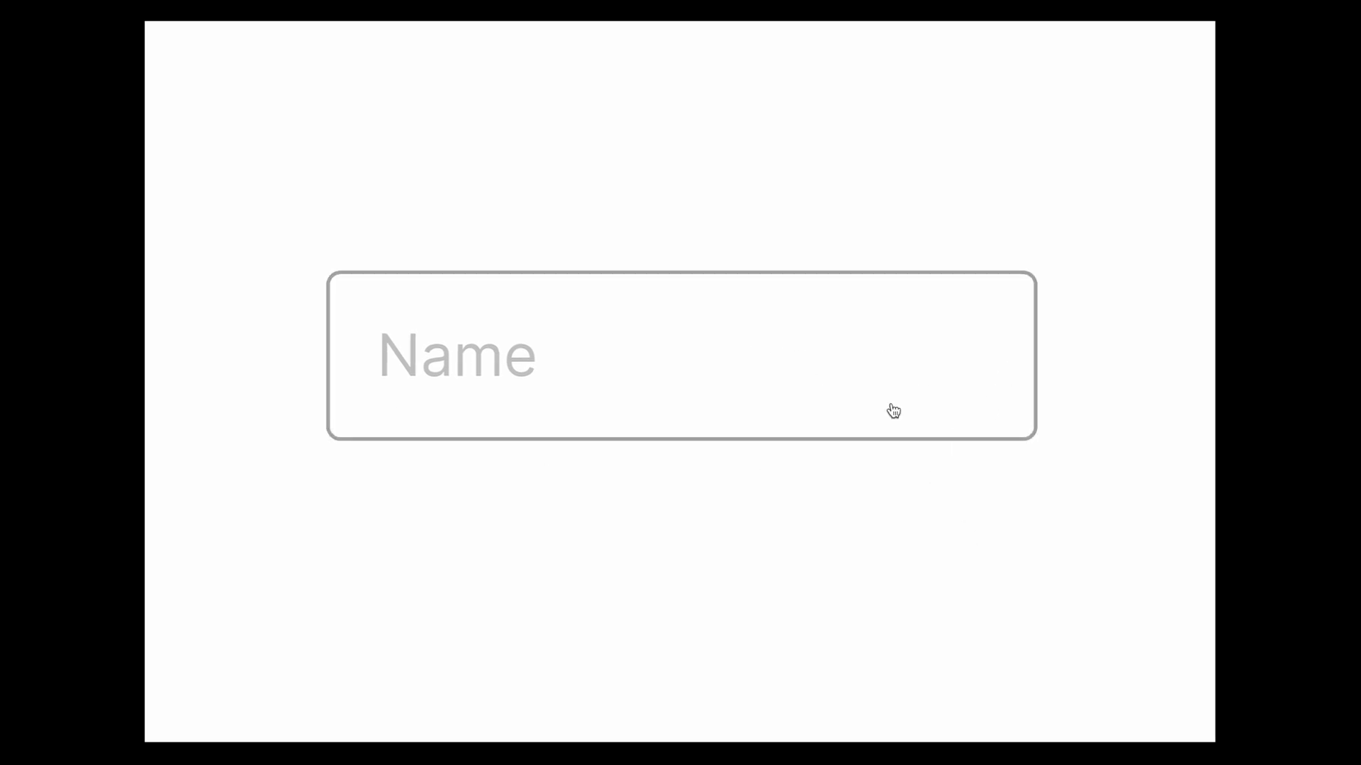
{"action": "left_click", "coordinate": [814, 374]}
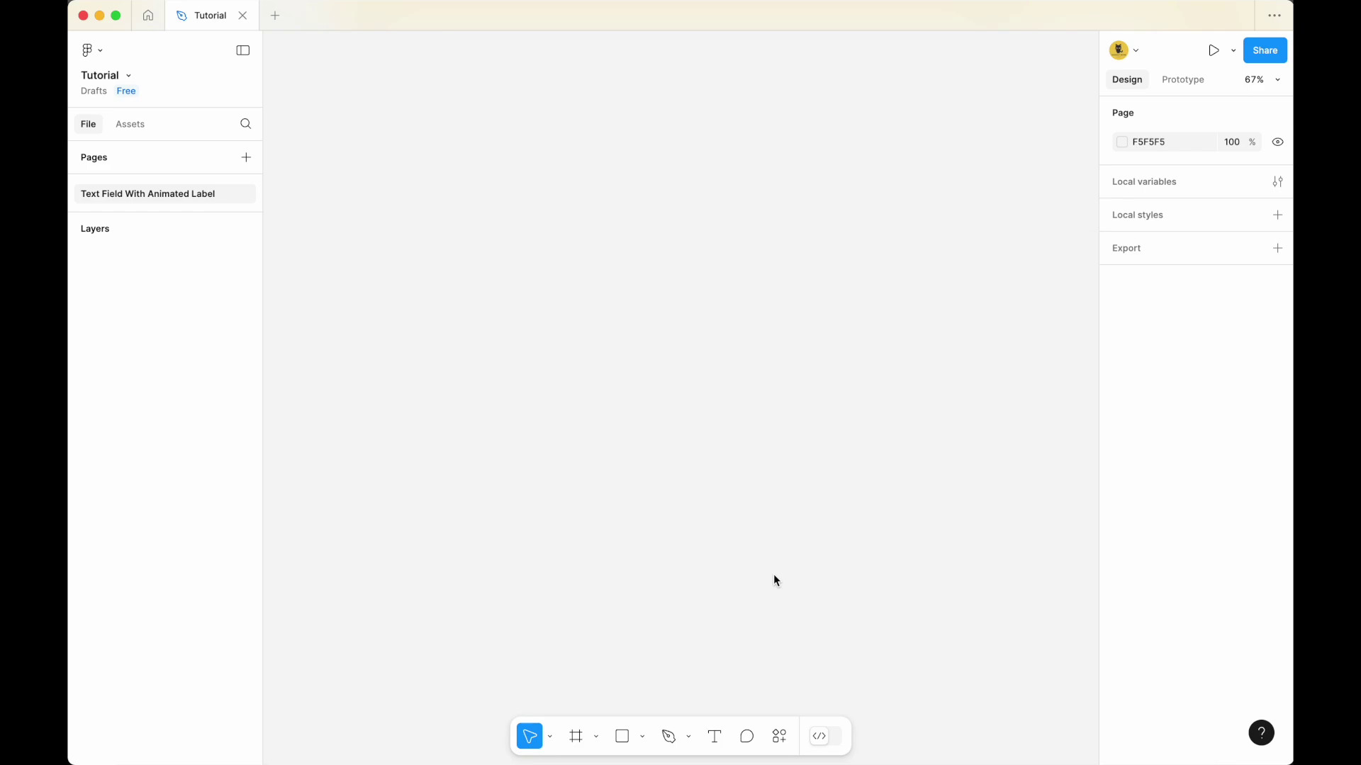
Add a text layer reading "Name" on the empty canvas.
{"action": "left_click", "coordinate": [716, 740]}
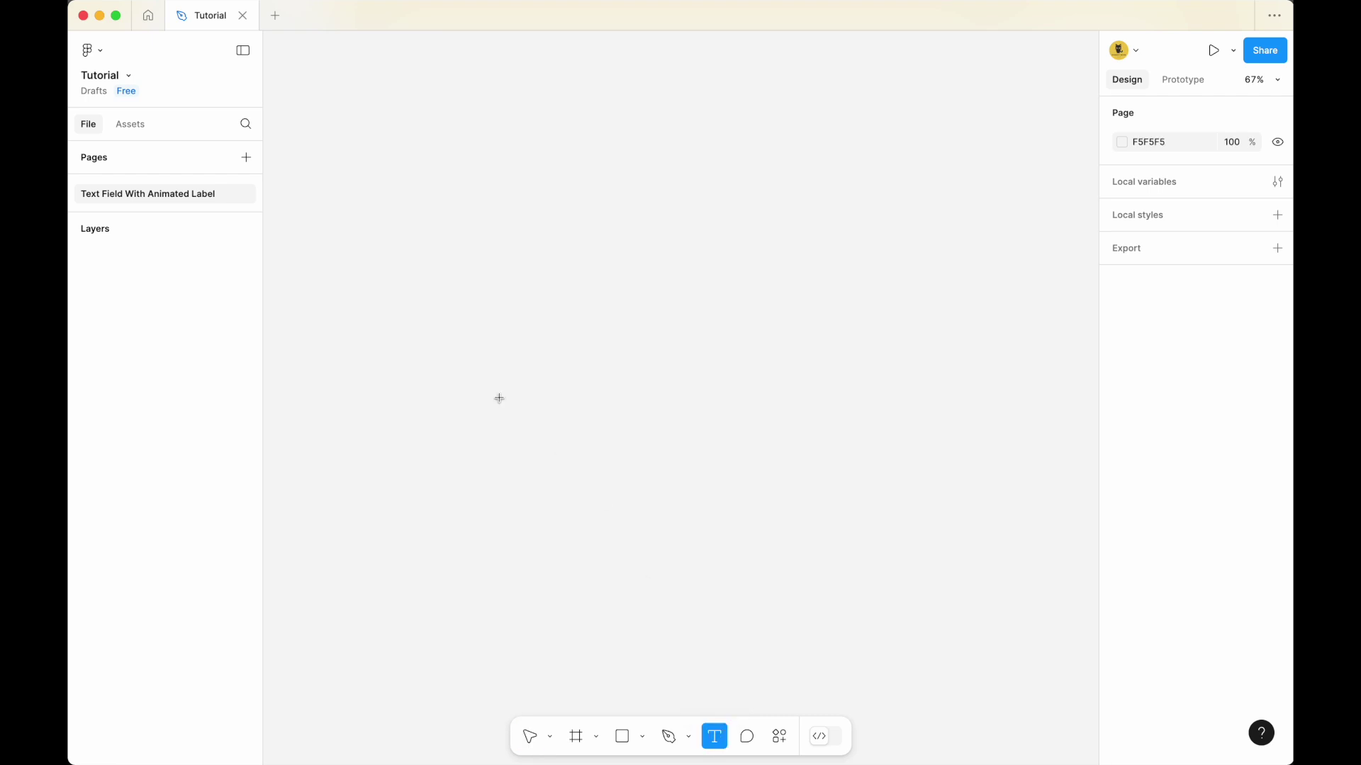
{"action": "left_click", "coordinate": [513, 294]}
{"action": "type", "text": "Name"}
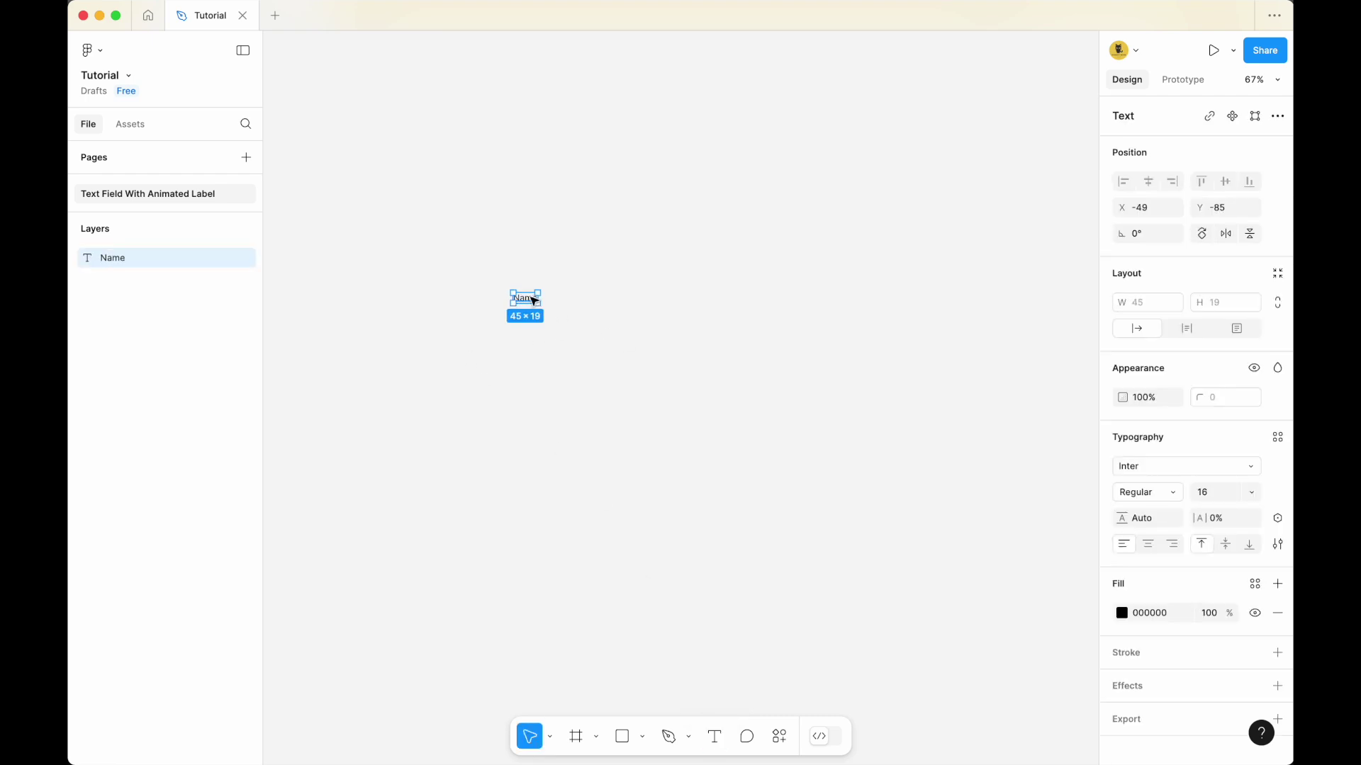
{"action": "scroll", "coordinate": [531, 301], "scroll_direction": "up", "scroll_amount": 5}
{"action": "key", "text": "Escape"}
{"action": "left_click", "coordinate": [595, 319]}
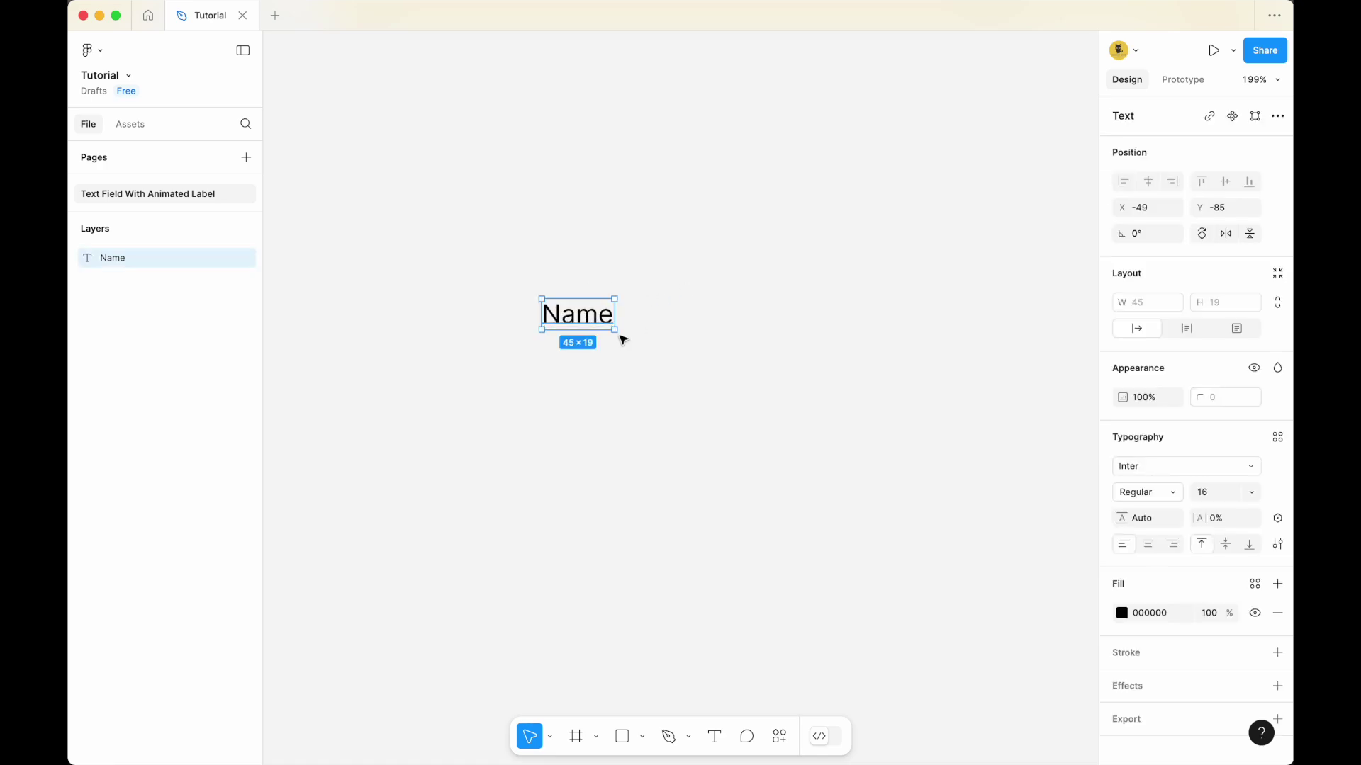
Wrap the "Name" text in an auto layout frame and rename the frame "Text Input".
{"action": "left_click", "coordinate": [645, 304]}
{"action": "left_click", "coordinate": [577, 316]}
{"action": "right_click", "coordinate": [577, 321]}
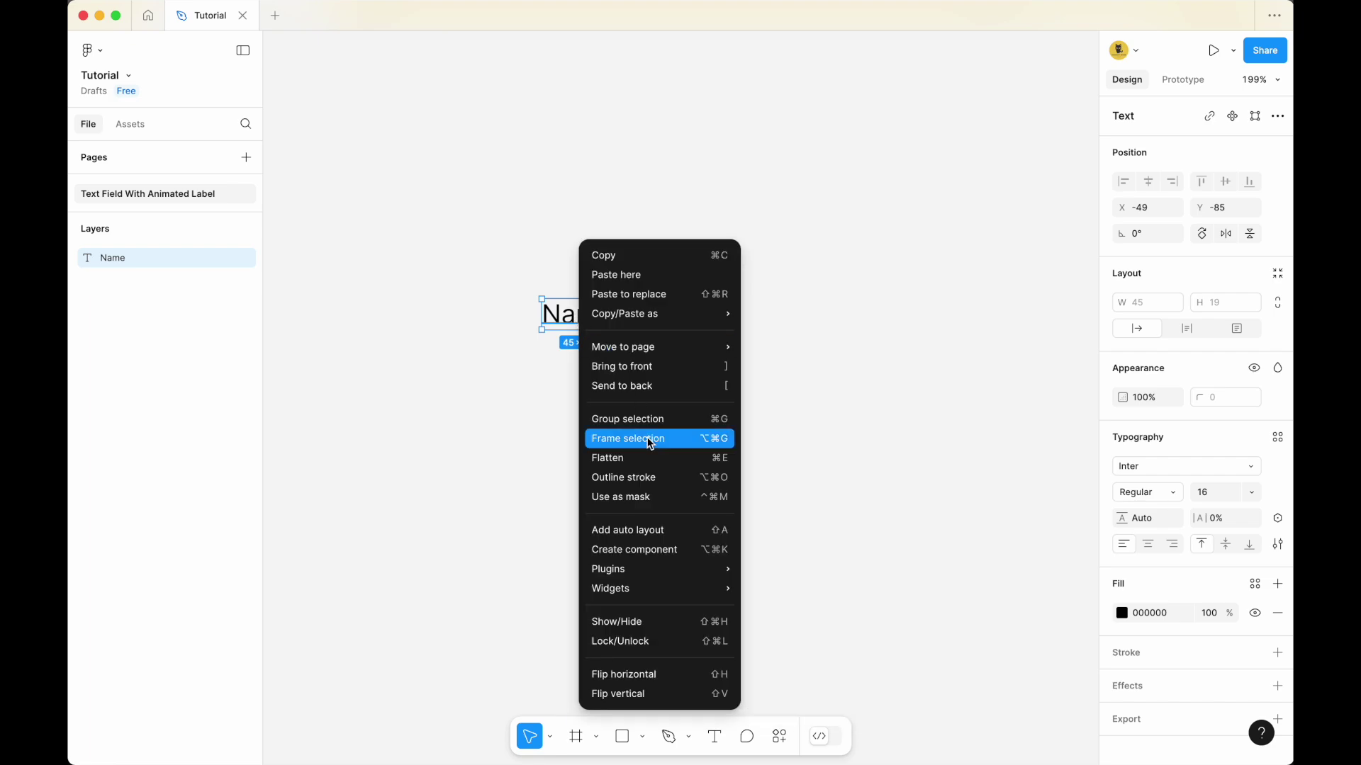
{"action": "left_click", "coordinate": [657, 537]}
{"action": "double_click", "coordinate": [550, 274]}
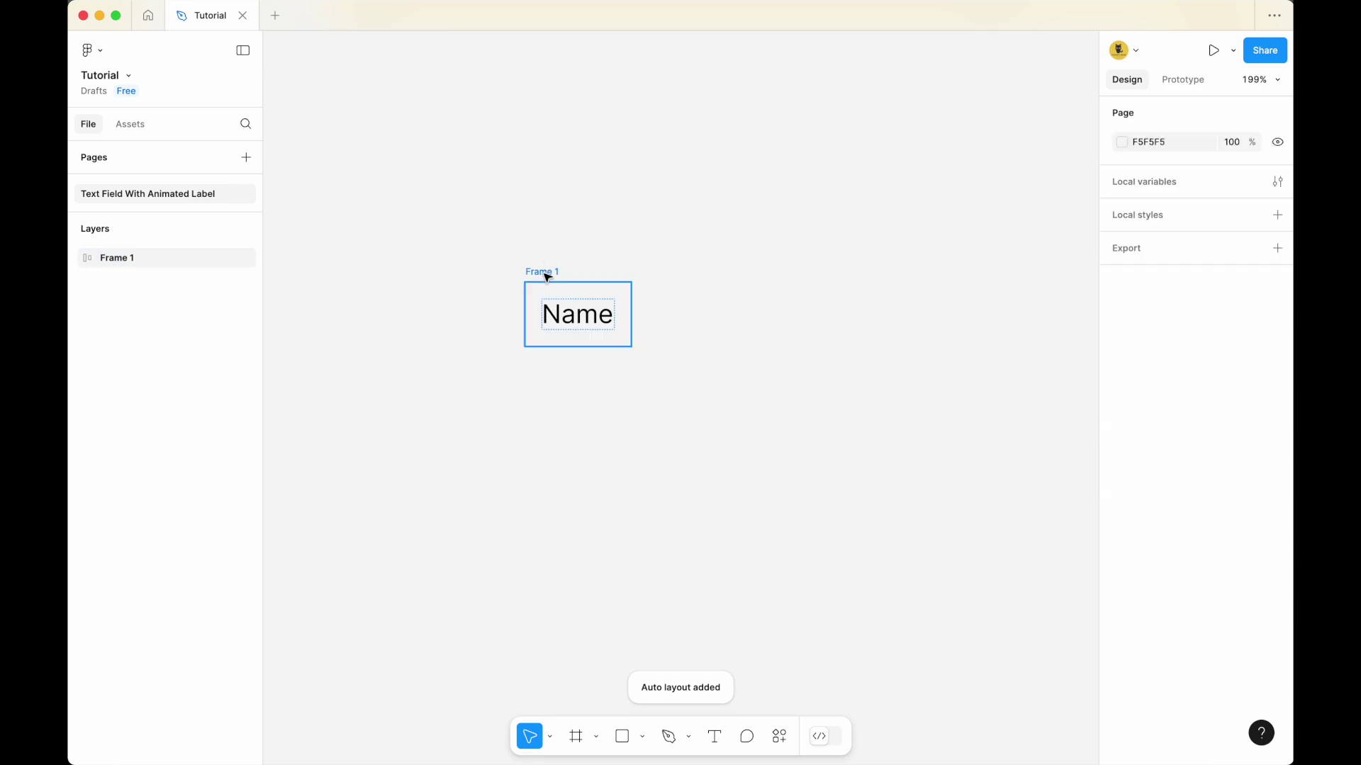
{"action": "key", "text": "BackSpace"}
{"action": "type", "text": "Text Input"}
{"action": "key", "text": "Return"}
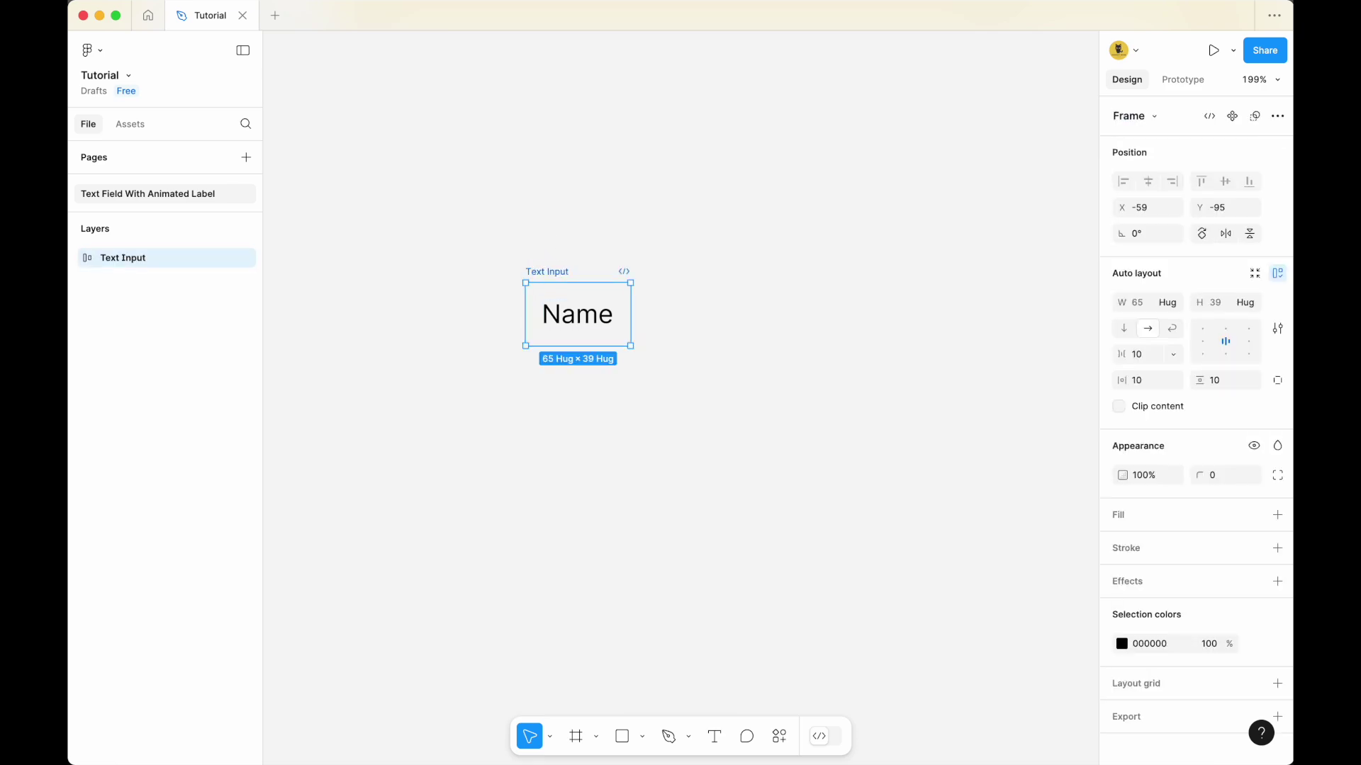
Move the Text Input frame to about X -66, Y -112 and give it a white FFFFFF fill.
{"action": "left_click", "coordinate": [574, 257]}
{"action": "left_click_drag", "start_coordinate": [558, 272], "coordinate": [547, 245]}
{"action": "left_click", "coordinate": [568, 226]}
{"action": "left_click", "coordinate": [578, 260]}
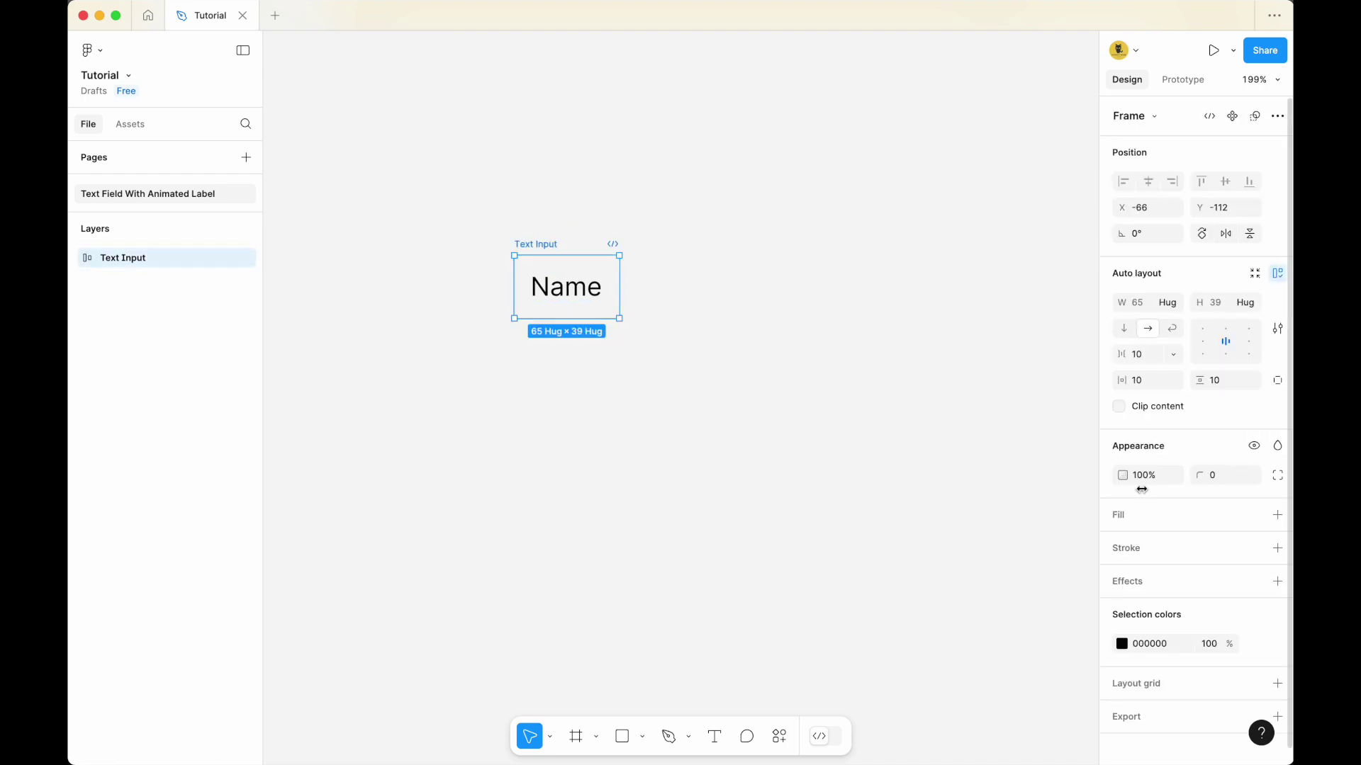
{"action": "left_click", "coordinate": [1124, 518]}
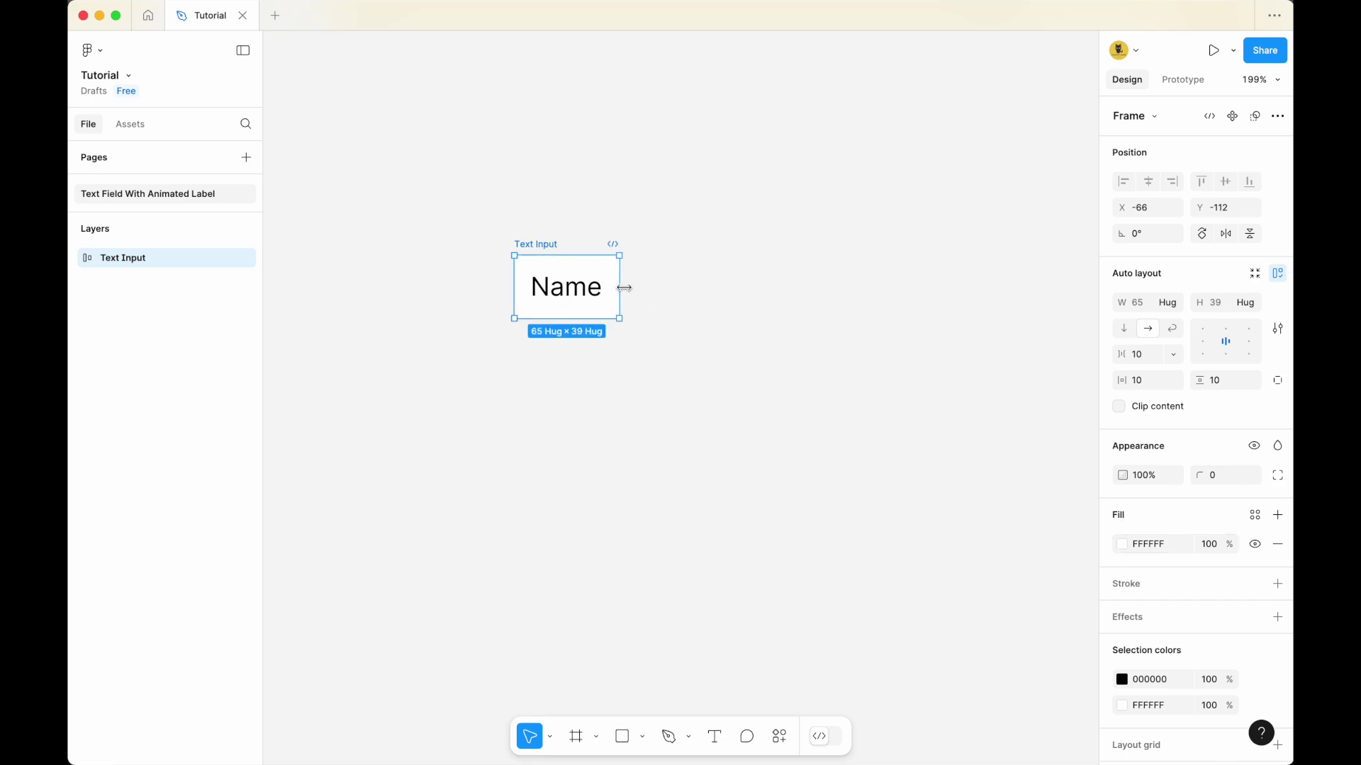
Widen the Text Input frame to about 196 and align its content to the left.
{"action": "left_click_drag", "start_coordinate": [620, 283], "coordinate": [831, 279]}
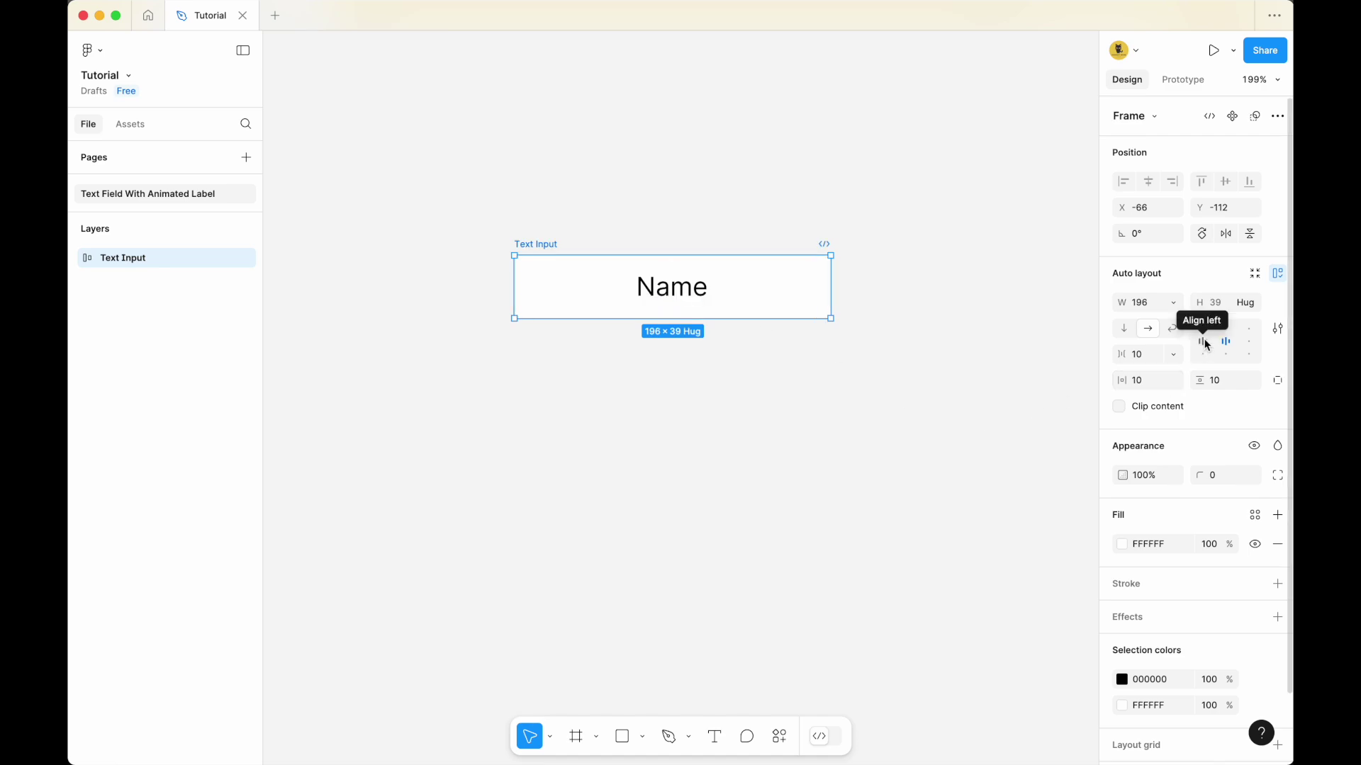
{"action": "left_click", "coordinate": [1205, 344]}
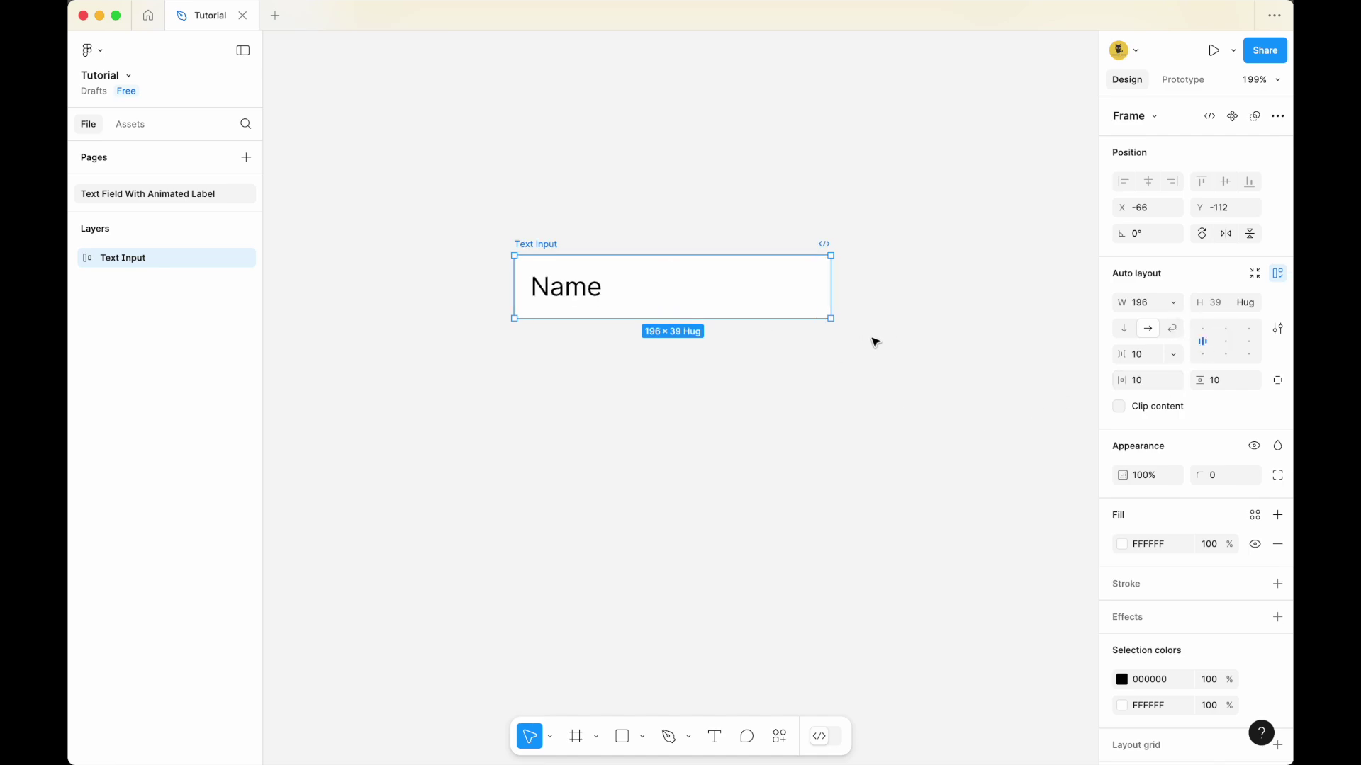
{"action": "left_click", "coordinate": [838, 236]}
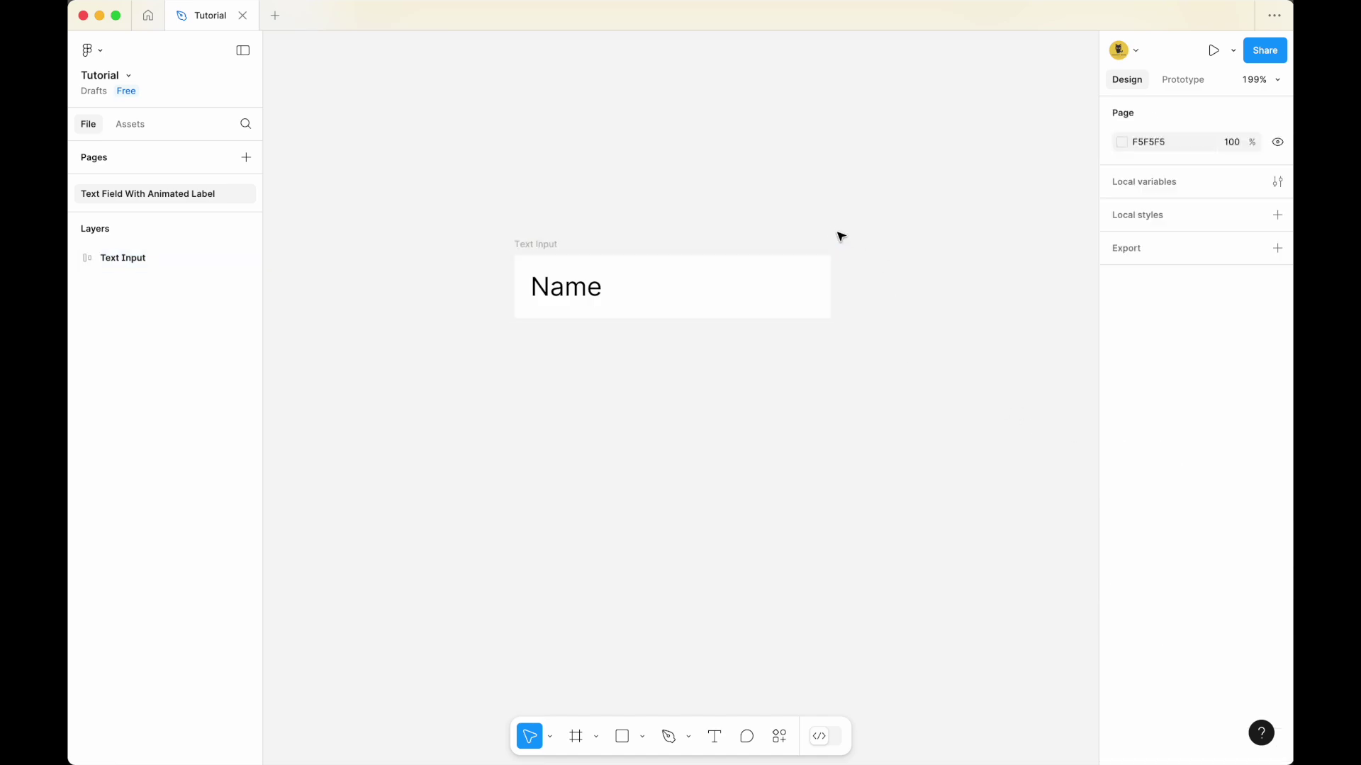
Set the Text Input frame's corner radius to 4.
{"action": "scroll", "coordinate": [792, 267], "scroll_direction": "up", "scroll_amount": 5}
{"action": "left_click_drag", "start_coordinate": [683, 182], "coordinate": [768, 197]}
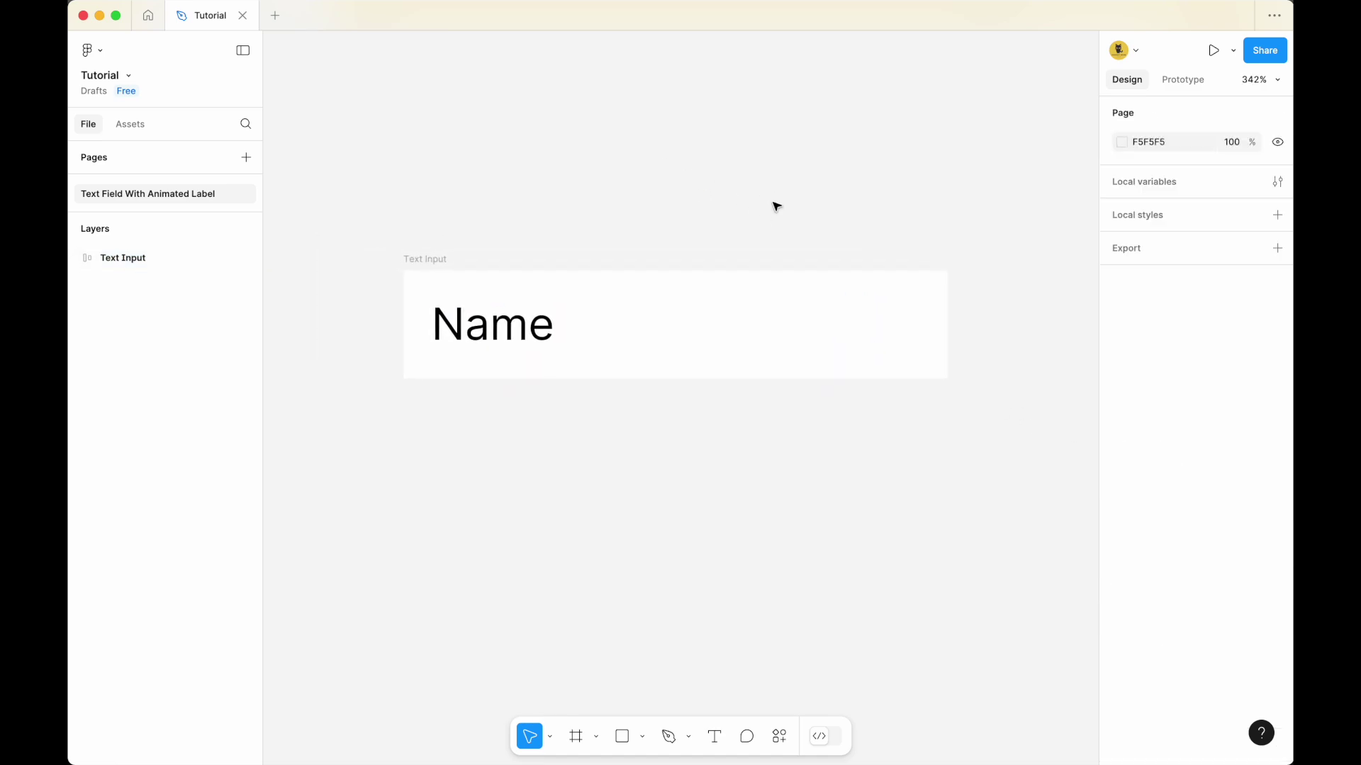
{"action": "left_click", "coordinate": [949, 279]}
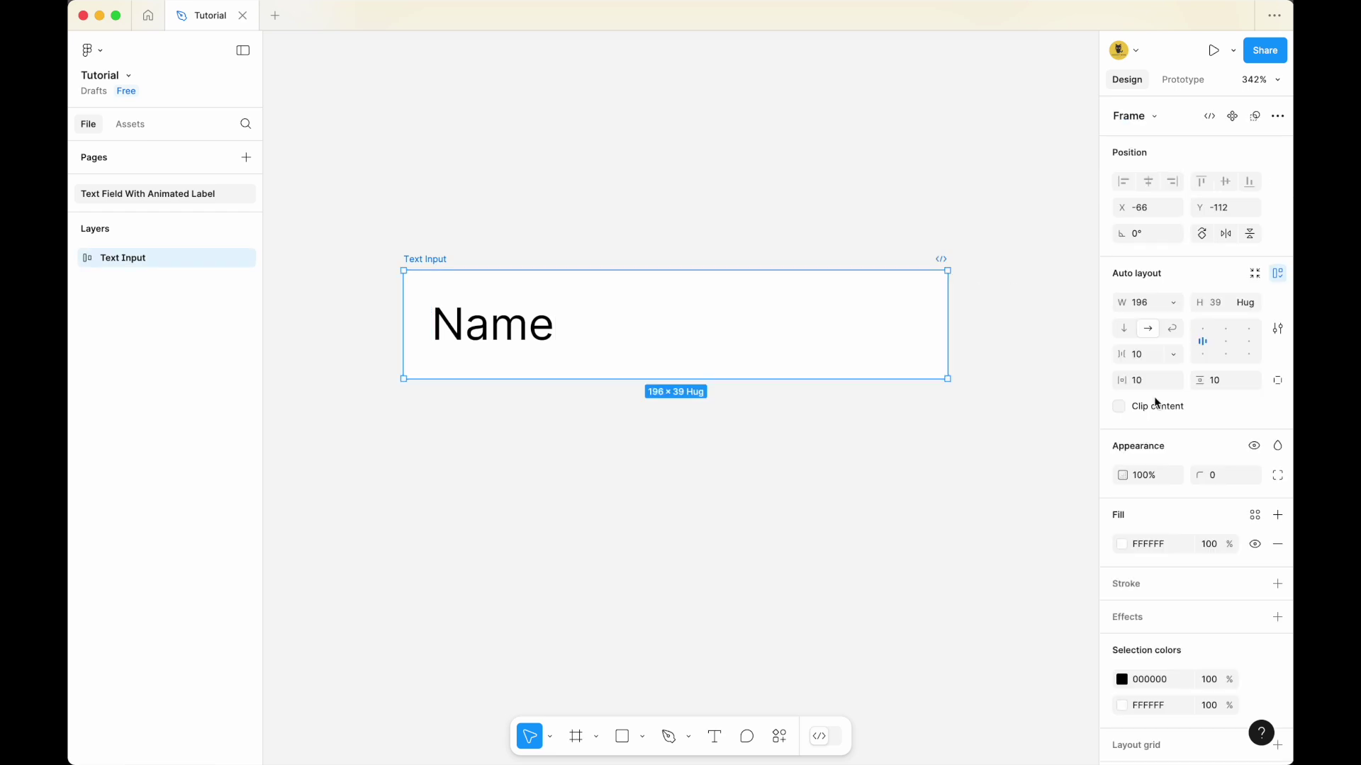
{"action": "left_click", "coordinate": [1217, 479]}
{"action": "type", "text": "4"}
{"action": "key", "text": "Return"}
{"action": "left_click", "coordinate": [873, 469]}
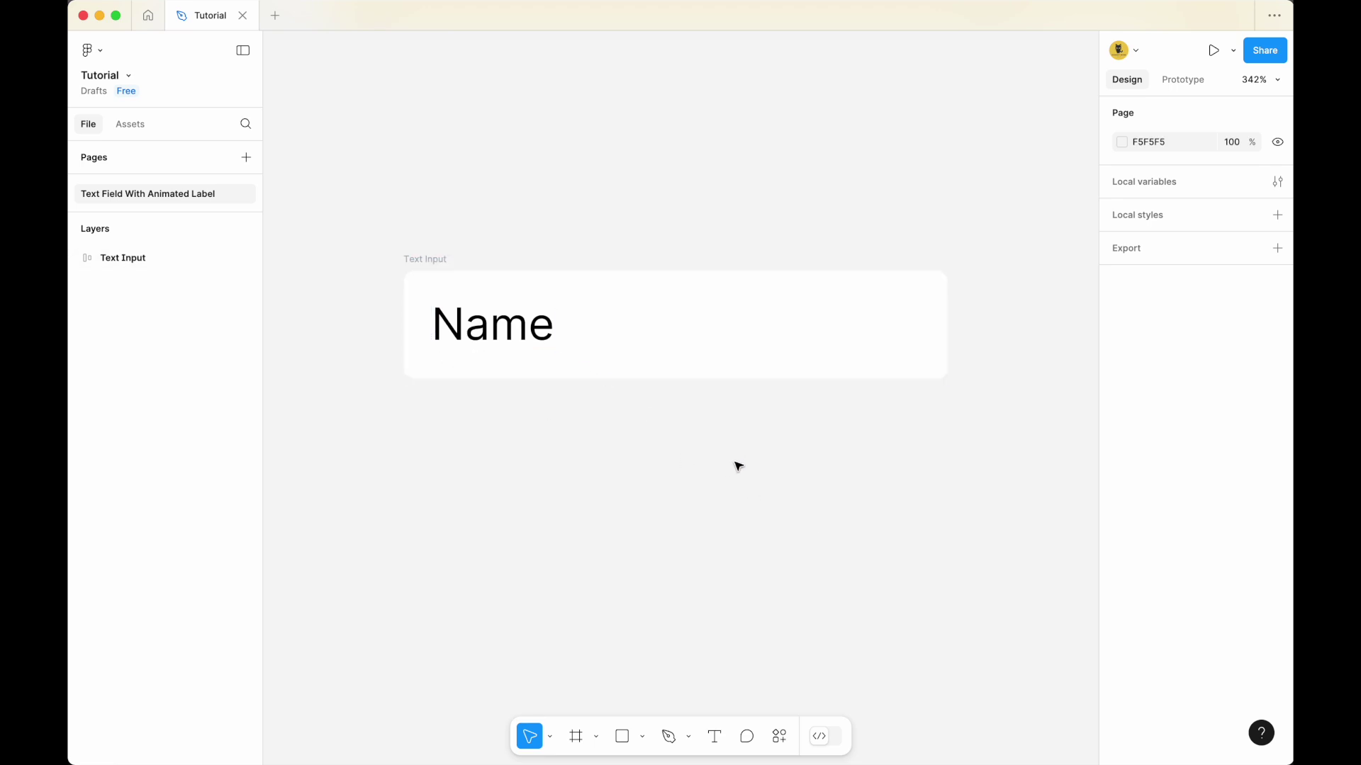
Add a stroke to the Text Input frame and change its colour to light grey C4C4C4.
{"action": "left_click", "coordinate": [773, 354]}
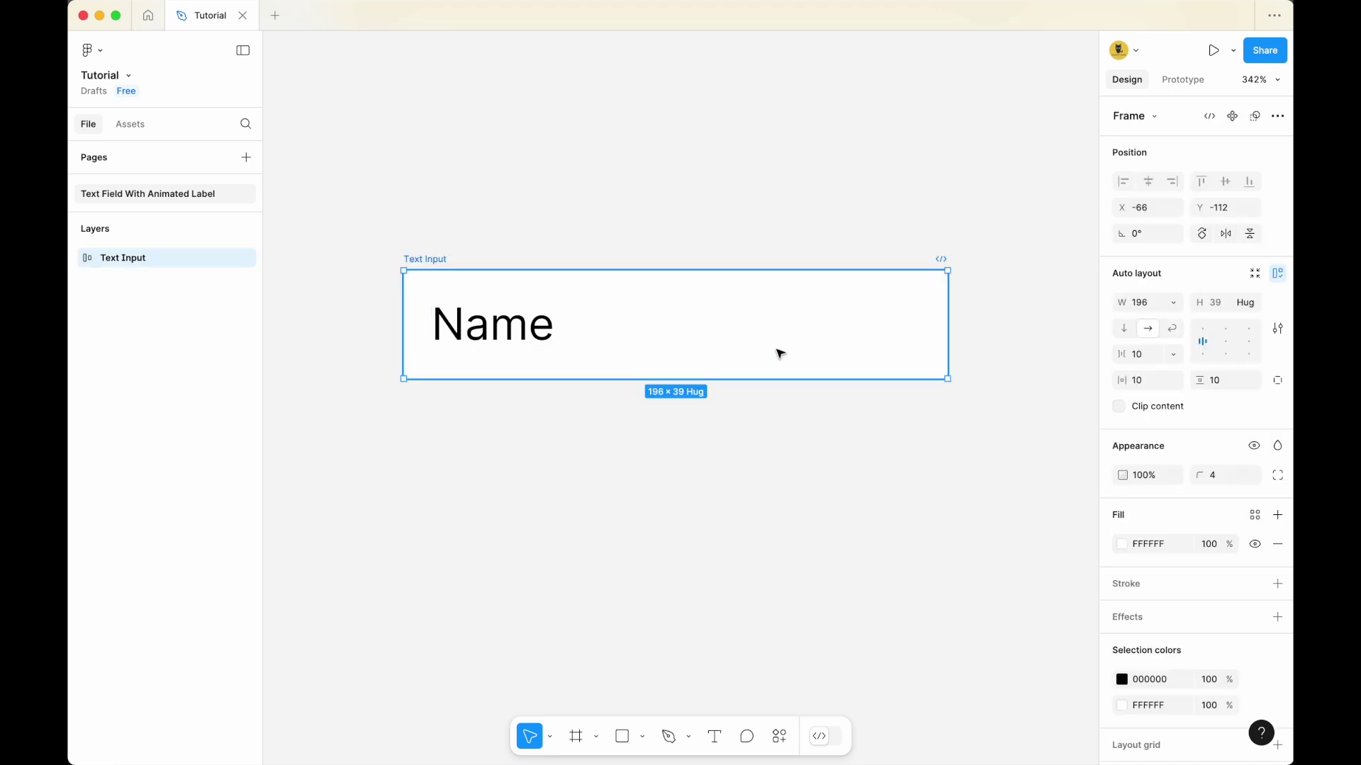
{"action": "left_click", "coordinate": [1129, 586]}
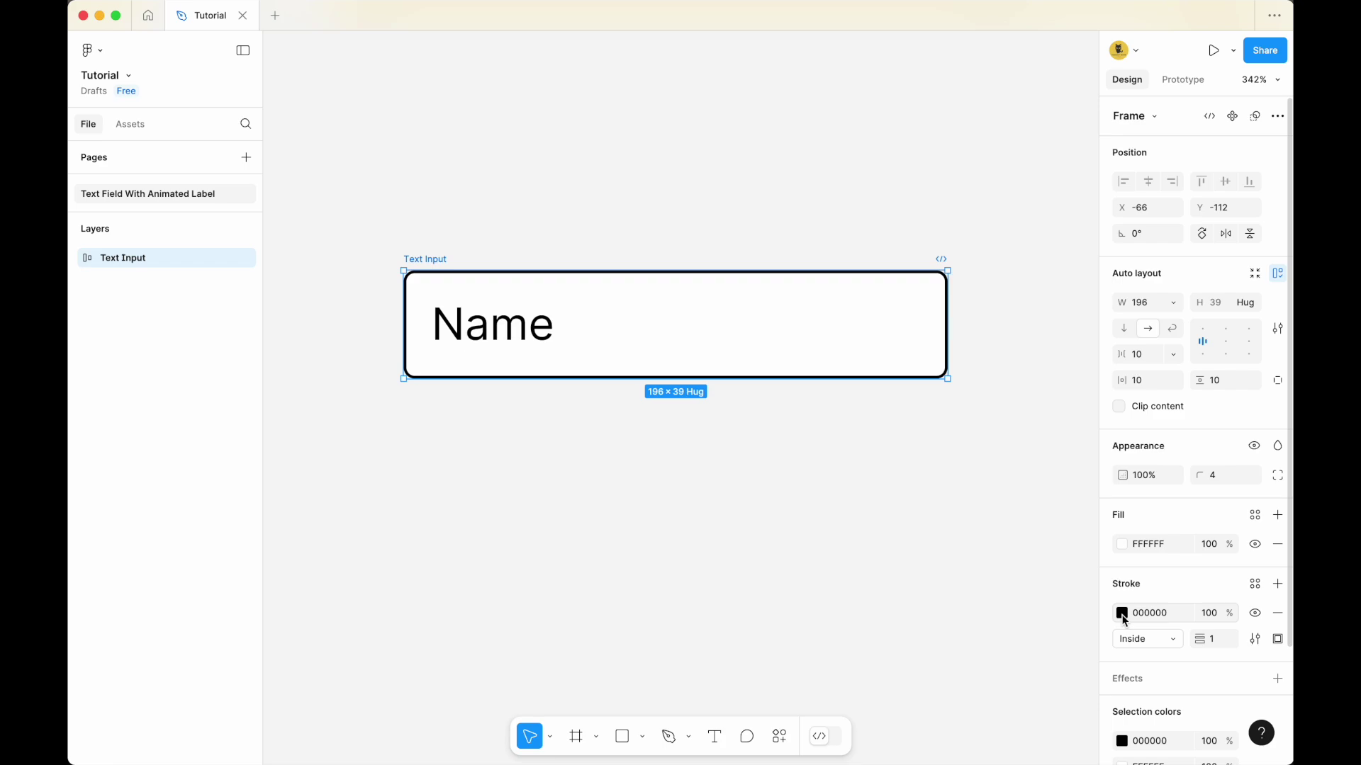
{"action": "left_click", "coordinate": [1121, 613]}
{"action": "mouse_move", "coordinate": [930, 506]}
{"action": "left_mouse_down"}
{"action": "mouse_move", "coordinate": [874, 413]}
{"action": "mouse_move", "coordinate": [900, 407]}
{"action": "left_mouse_up"}
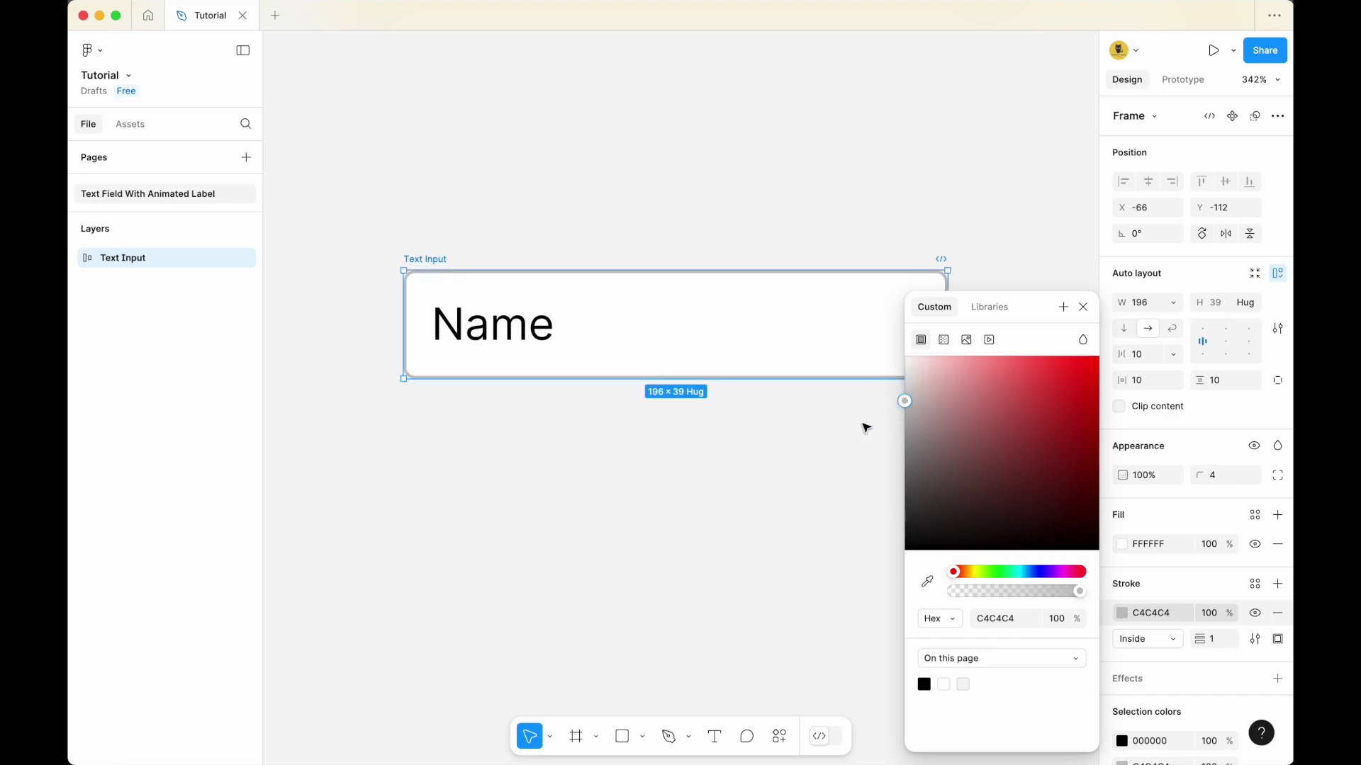
{"action": "left_click", "coordinate": [825, 430]}
Copy the Text Input frame's C4C4C4 stroke colour and apply it as the fill of the "Name" text.
{"action": "left_click", "coordinate": [509, 331]}
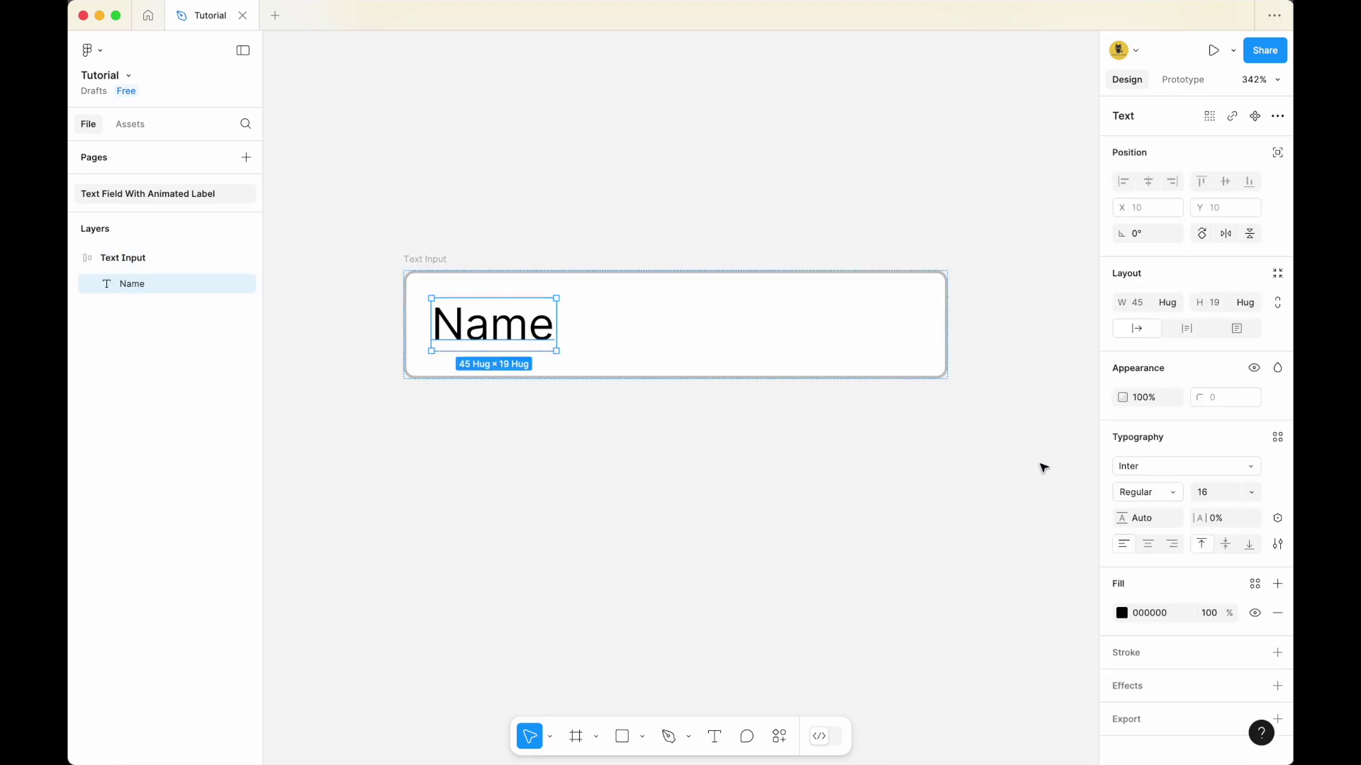
{"action": "left_click", "coordinate": [856, 341]}
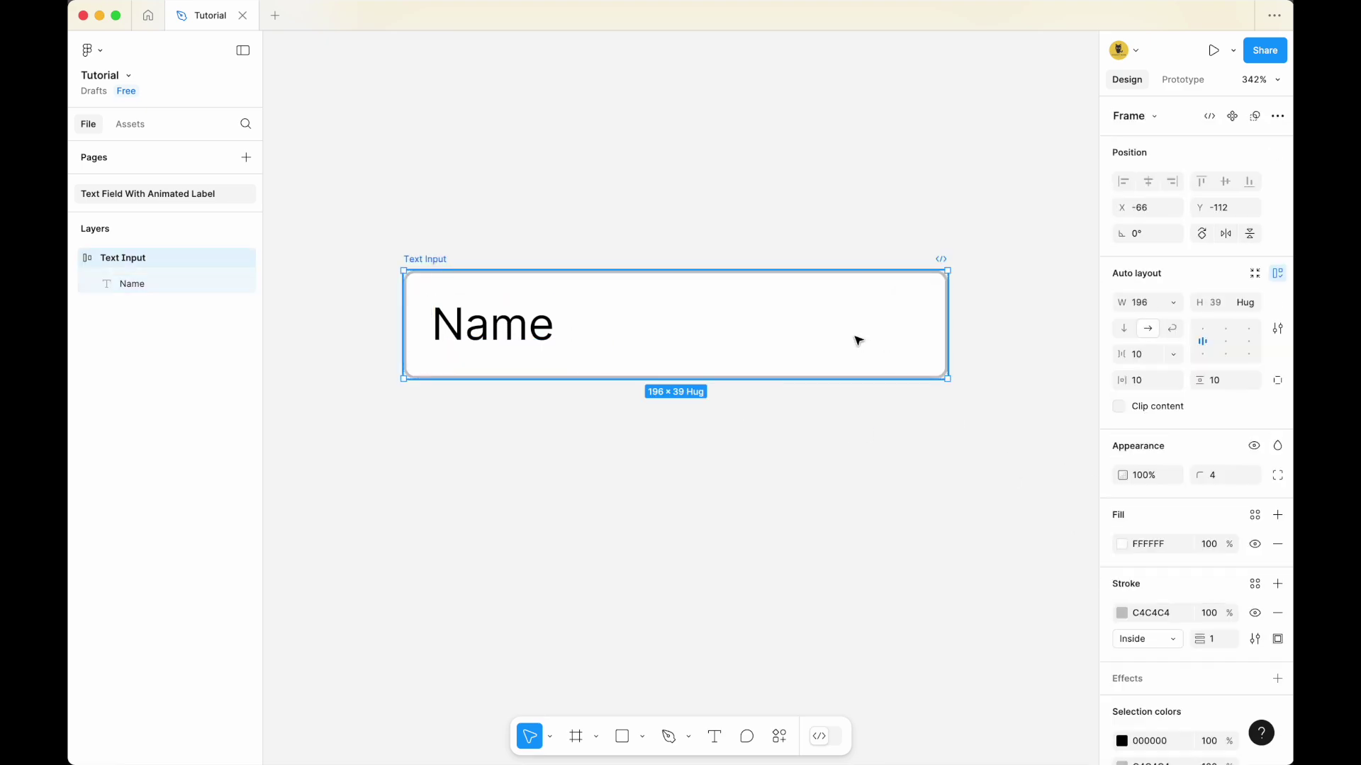
{"action": "left_click", "coordinate": [1159, 617]}
{"action": "key", "text": "ctrl+c"}
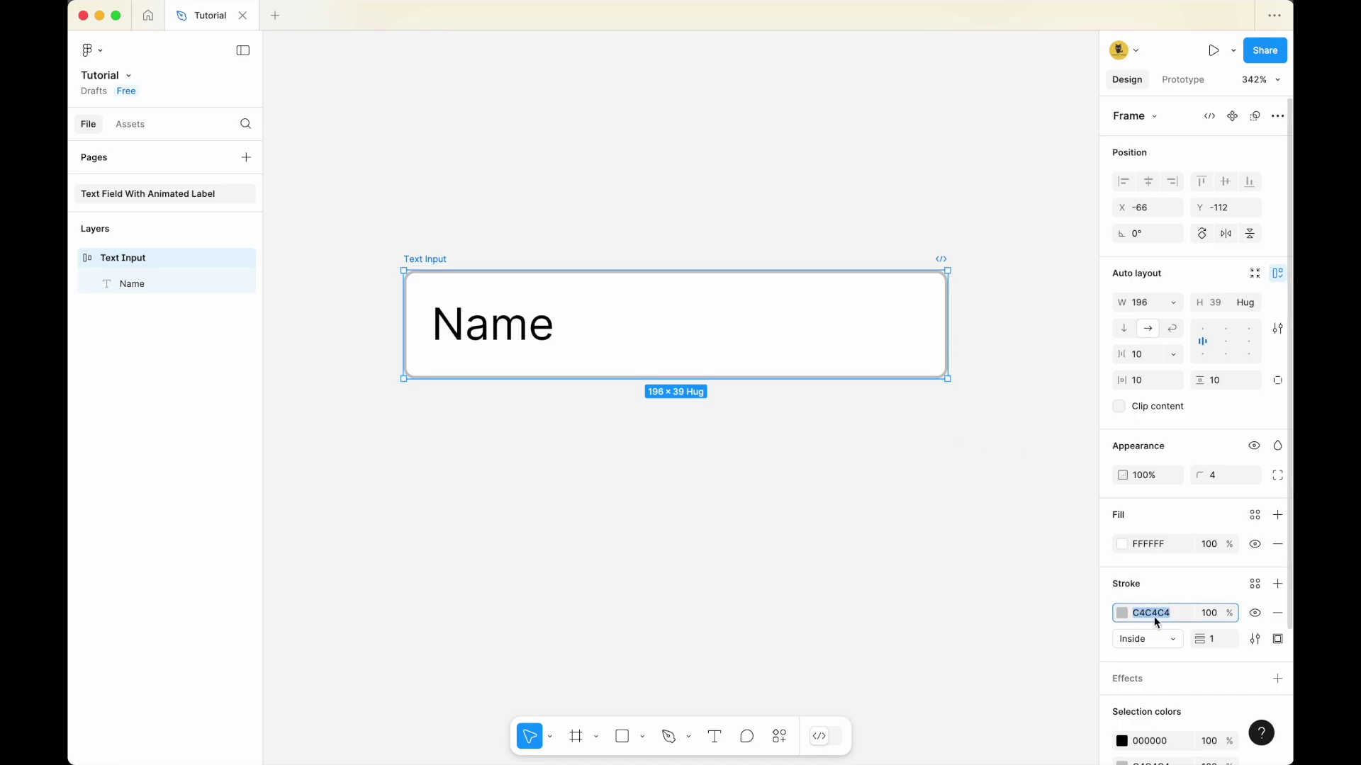
{"action": "left_click", "coordinate": [526, 327]}
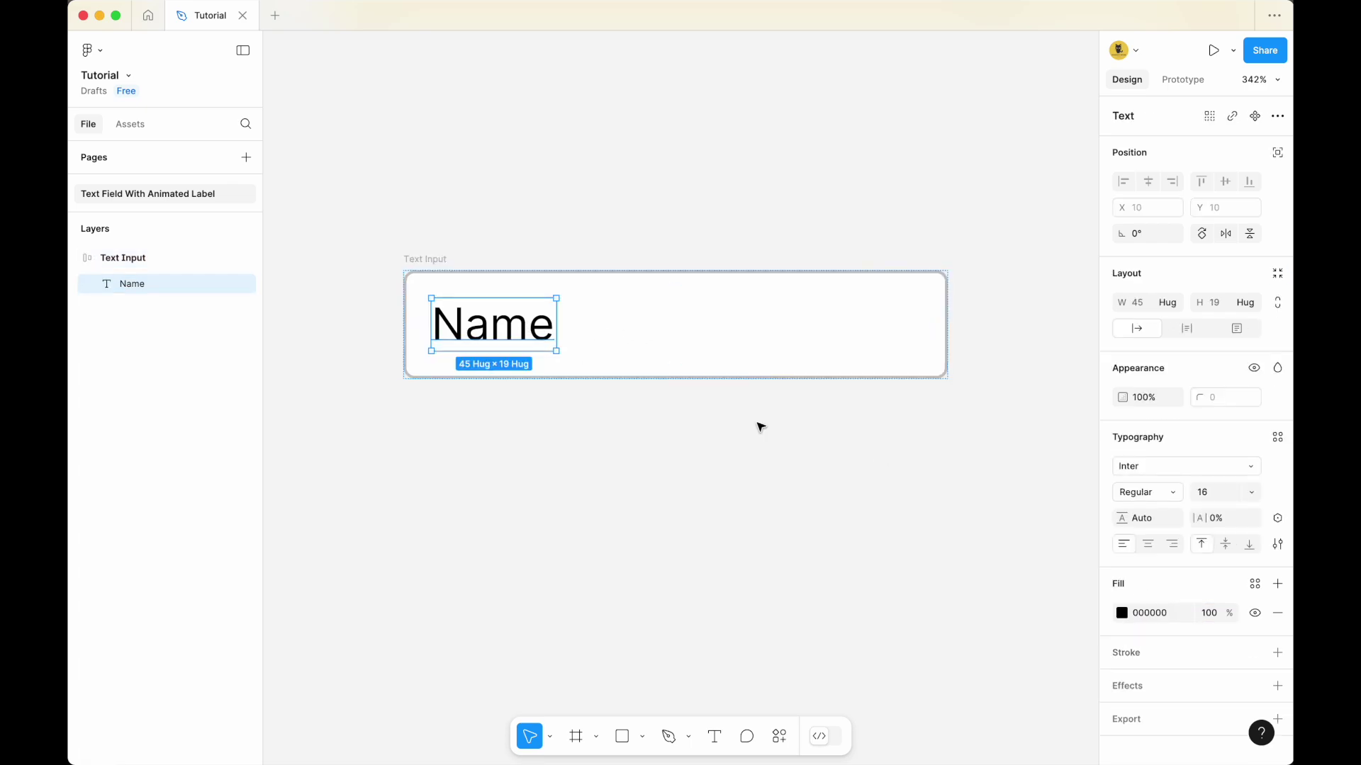
{"action": "left_click", "coordinate": [1162, 613]}
{"action": "key", "text": "ctrl+v"}
{"action": "key", "text": "Return"}
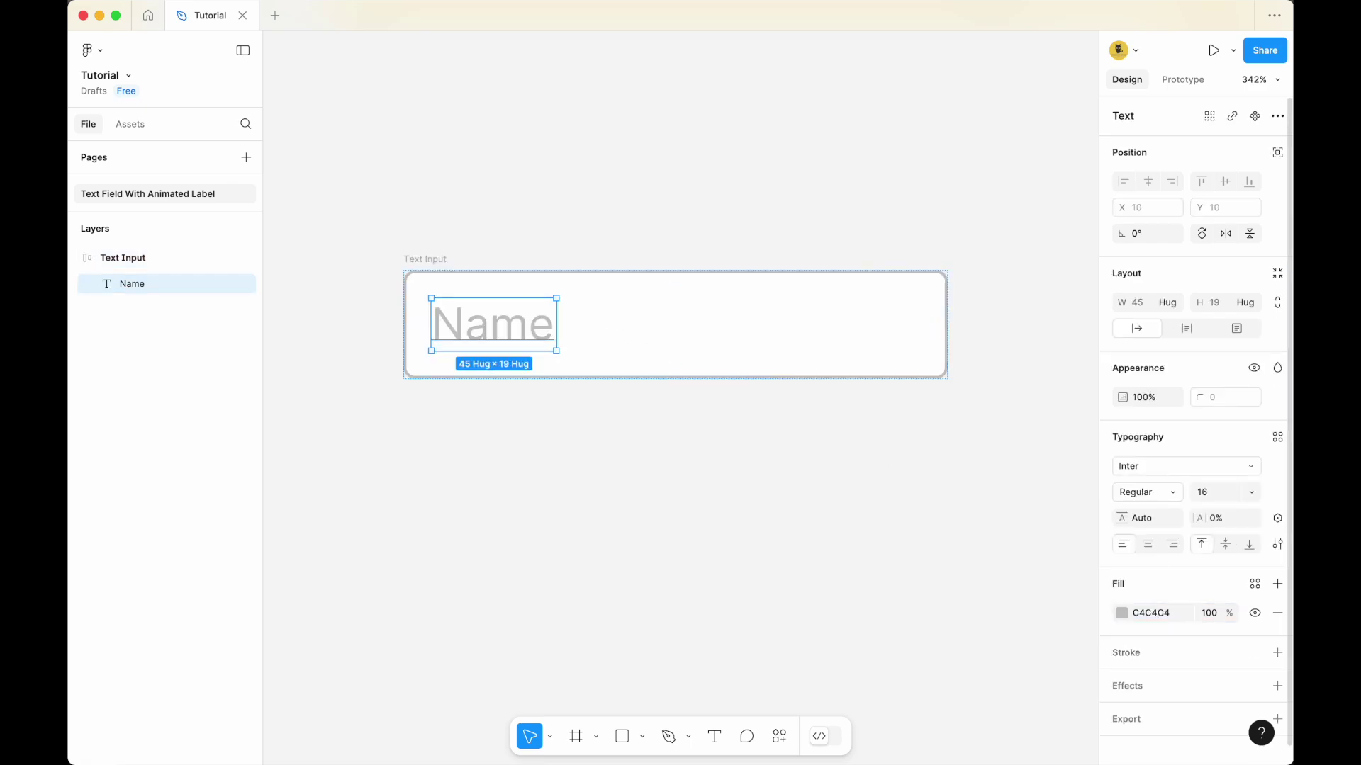
{"action": "left_click", "coordinate": [819, 481]}
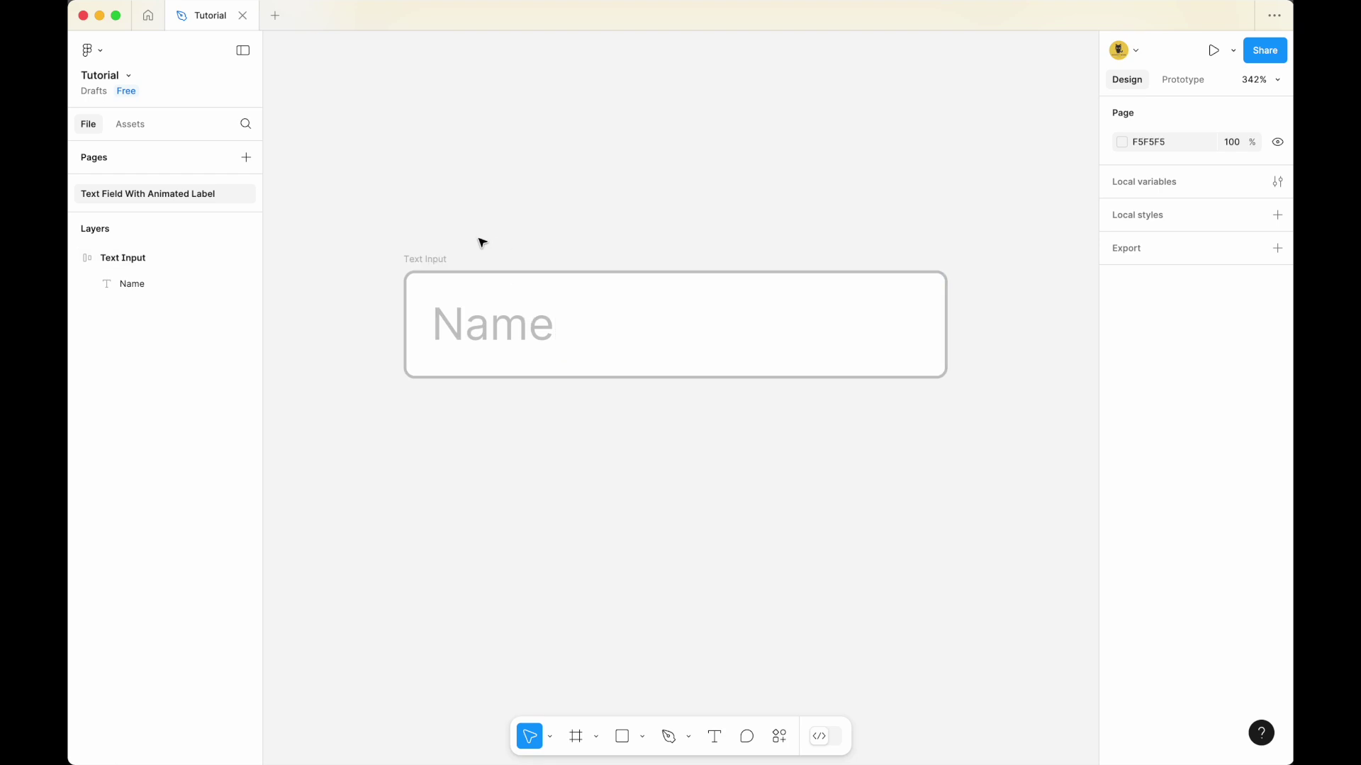
Wrap the "Name" text in its own auto layout frame inside Text Input and rename that frame "Text Wrapper".
{"action": "left_click", "coordinate": [419, 261]}
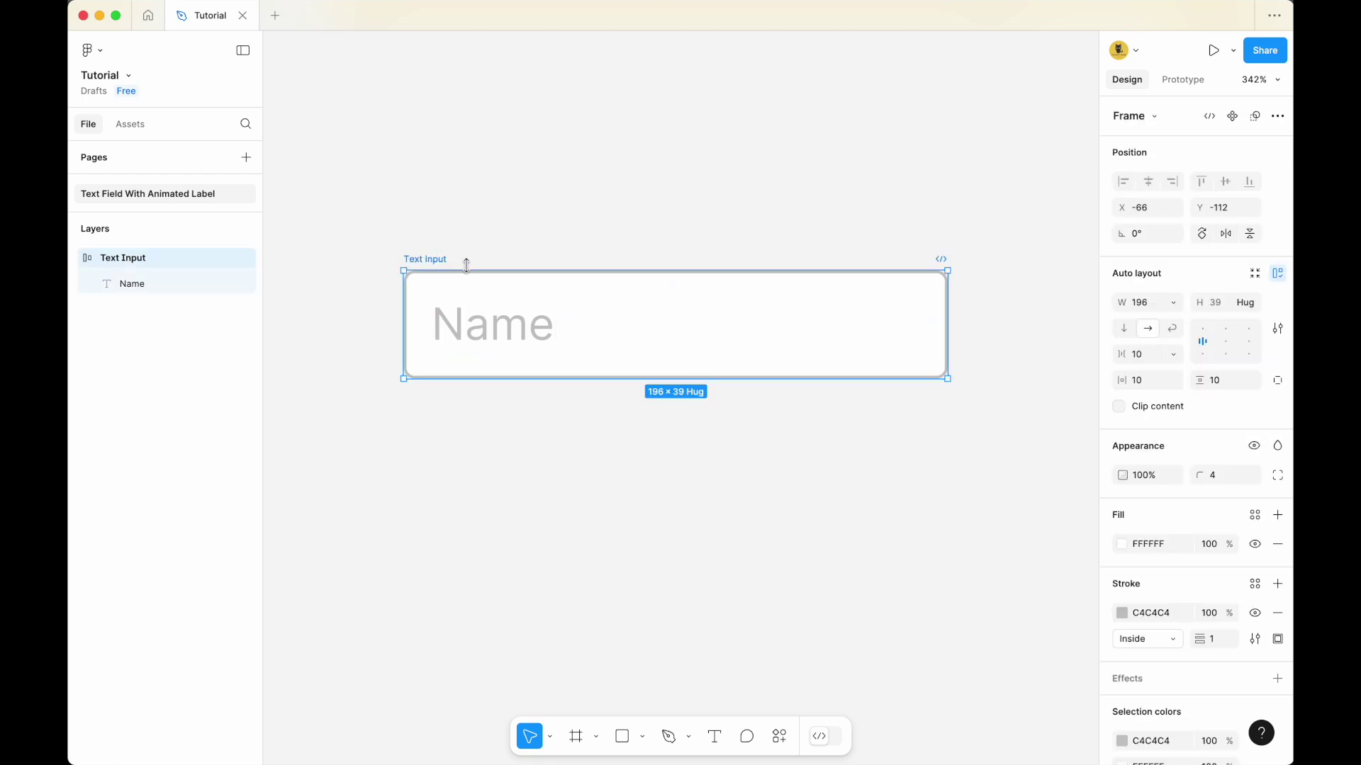
{"action": "left_click", "coordinate": [518, 338]}
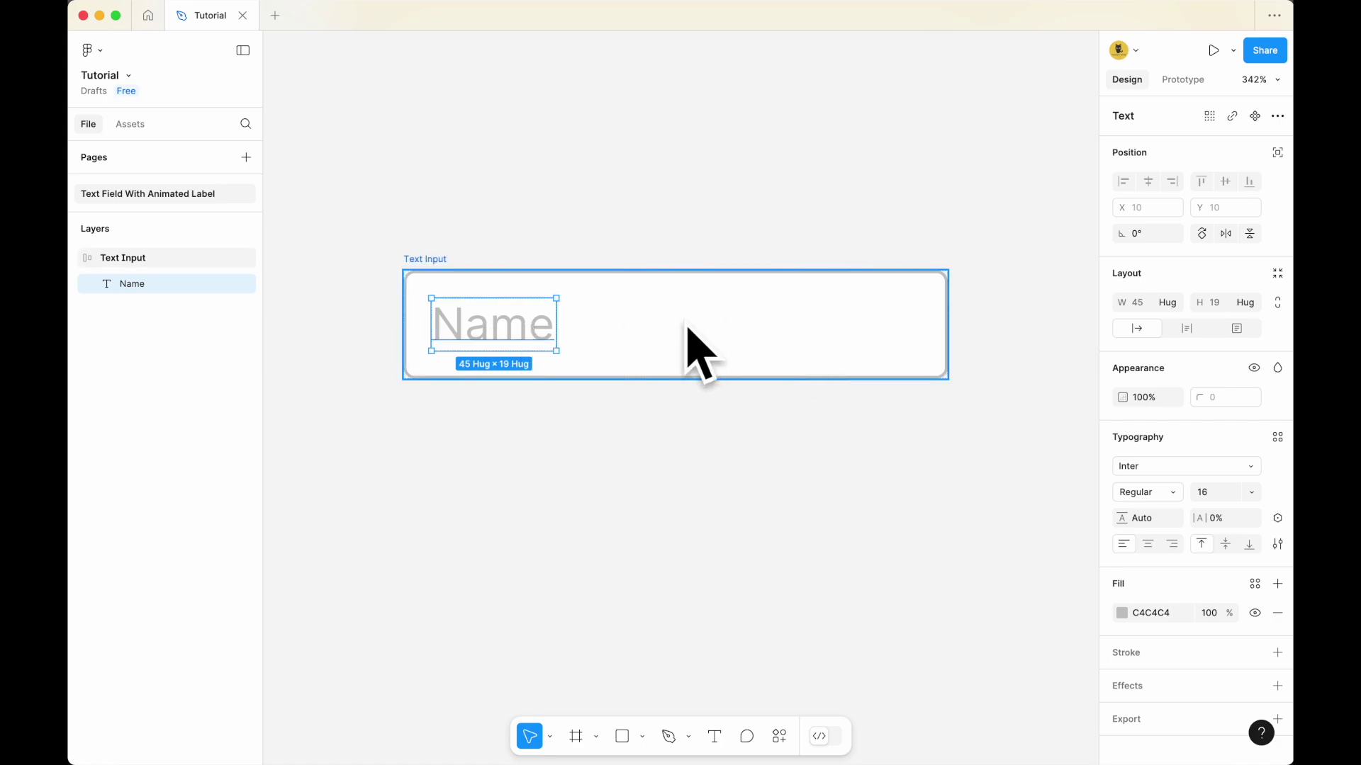
{"action": "right_click", "coordinate": [495, 332]}
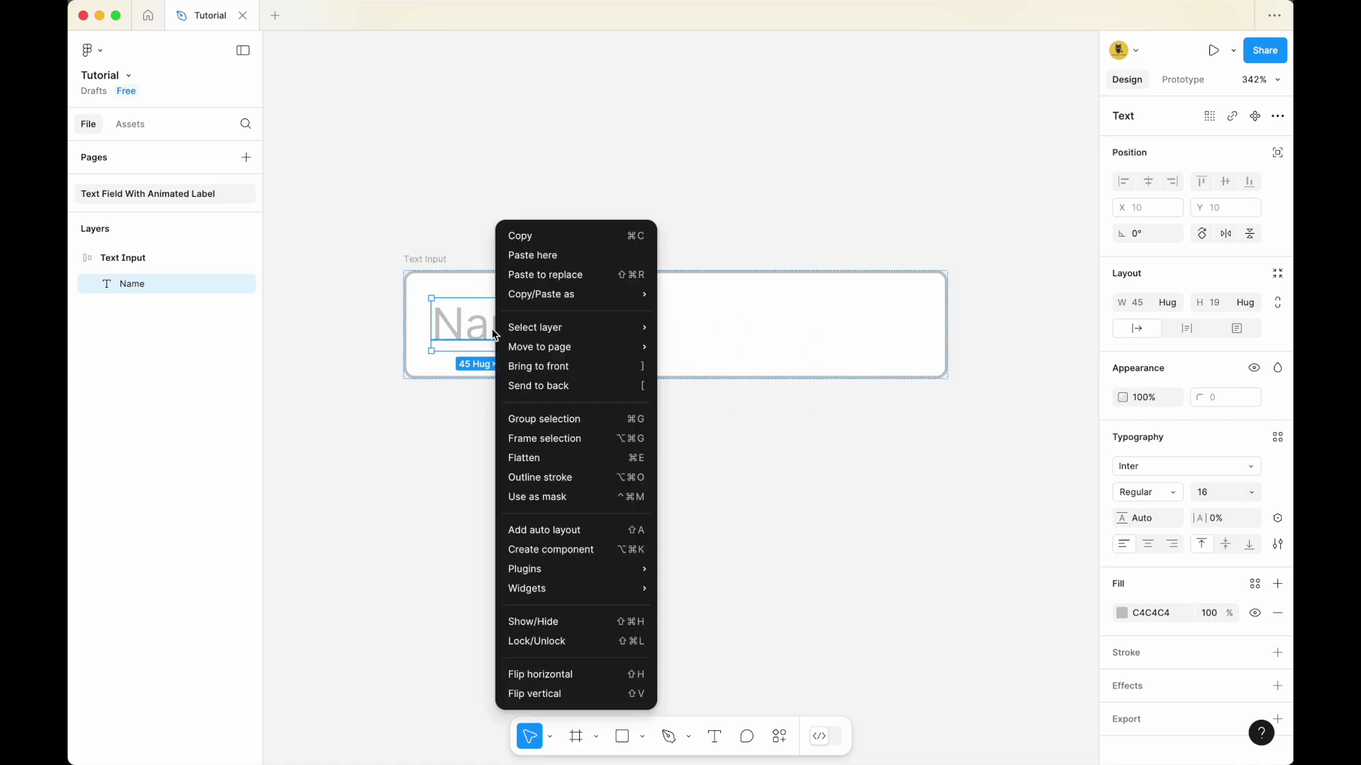
{"action": "left_click", "coordinate": [577, 532]}
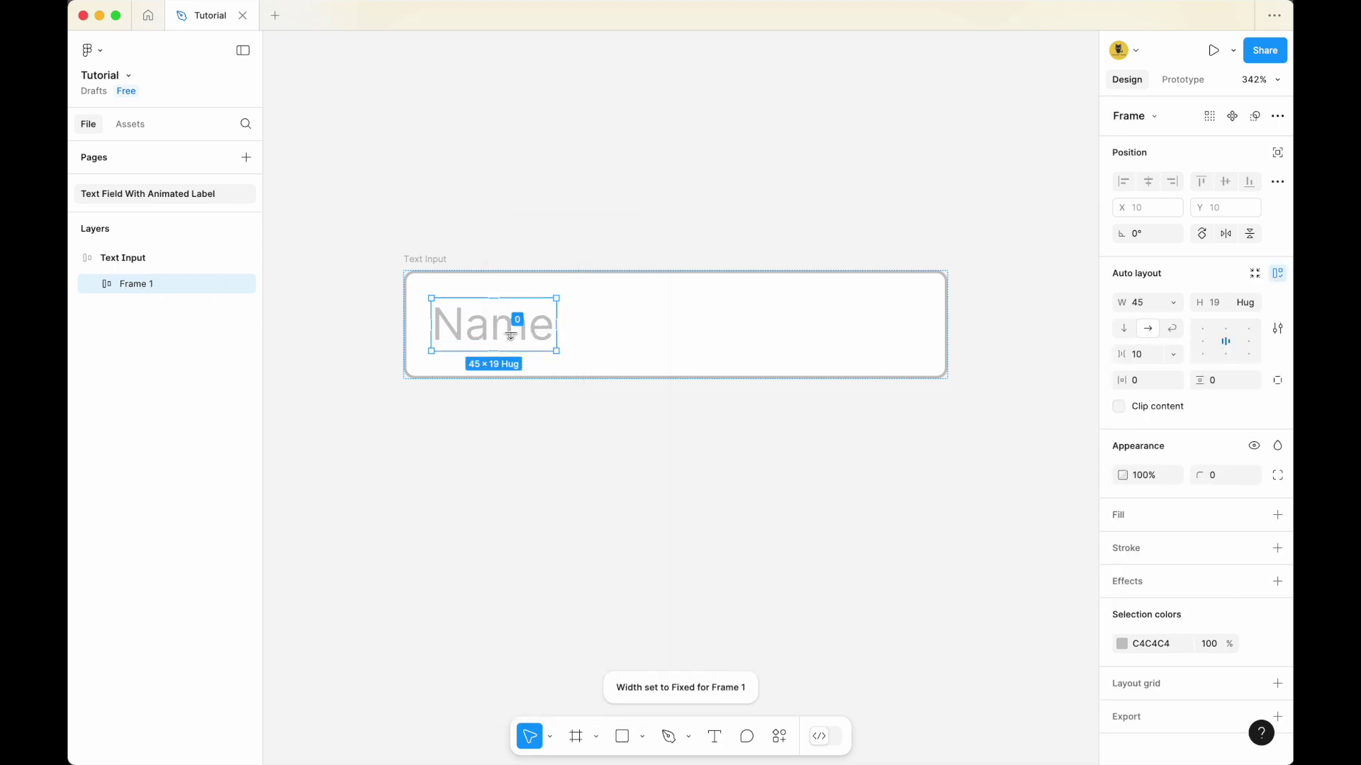
{"action": "double_click", "coordinate": [140, 285]}
{"action": "type", "text": "TExt"}
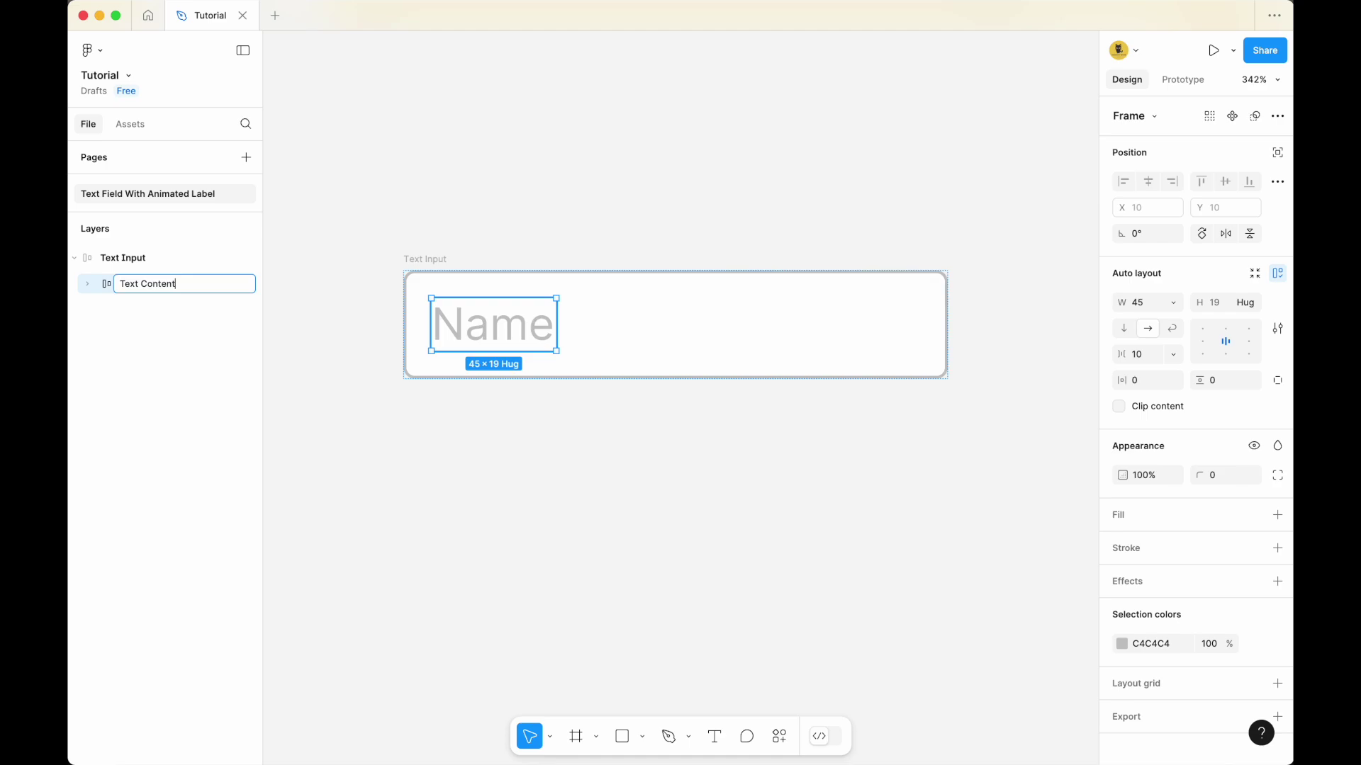
{"action": "key", "text": "Return"}
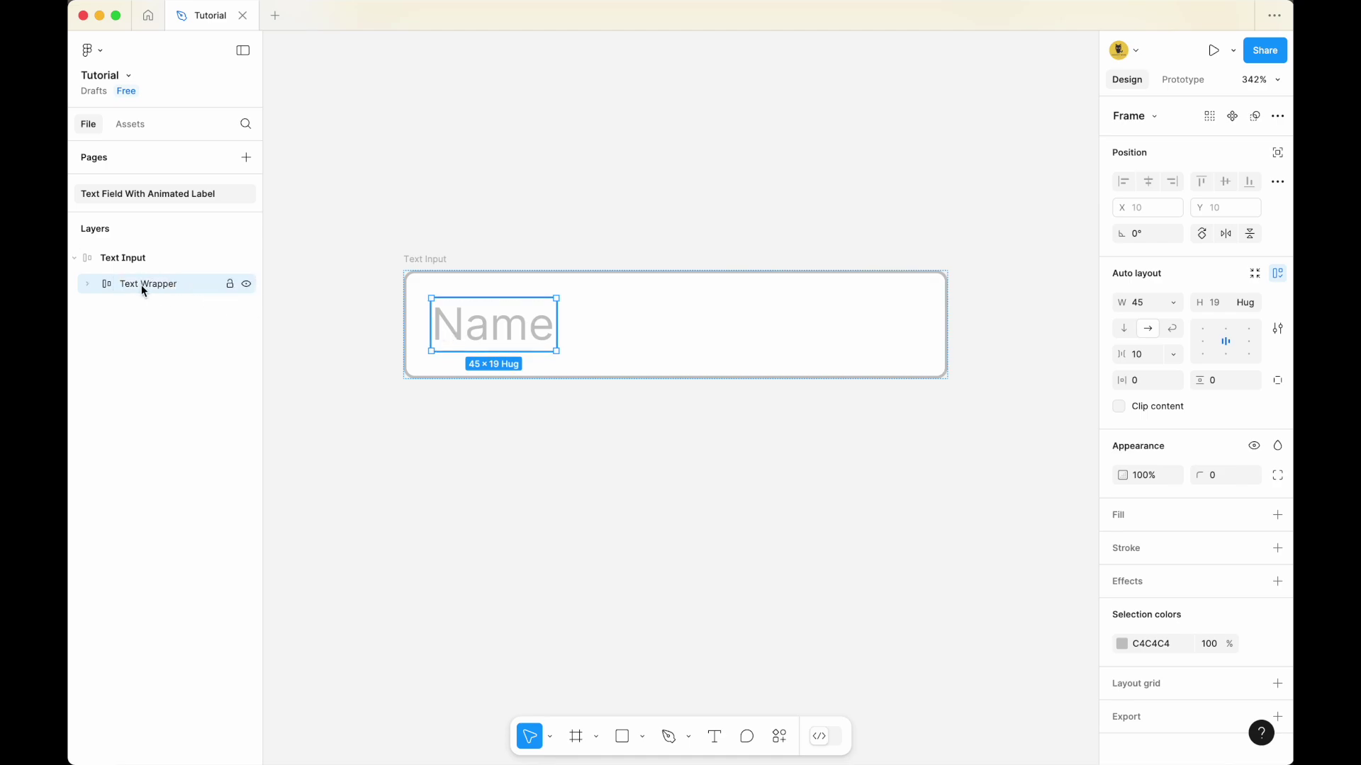
Set the Text Wrapper frame's horizontal and vertical padding to 4.
{"action": "left_click", "coordinate": [87, 284]}
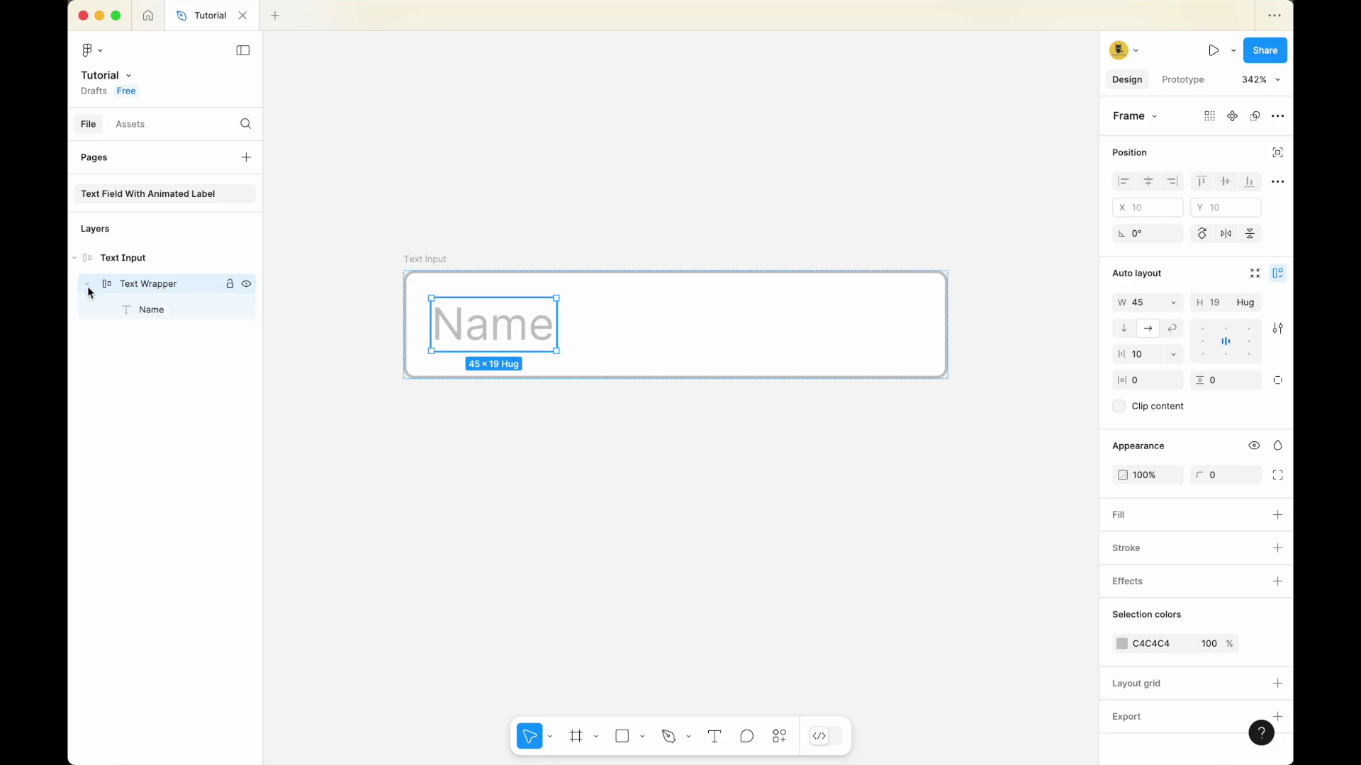
{"action": "left_click", "coordinate": [139, 317]}
{"action": "left_click", "coordinate": [137, 287]}
{"action": "left_click", "coordinate": [337, 328]}
{"action": "left_click", "coordinate": [129, 288]}
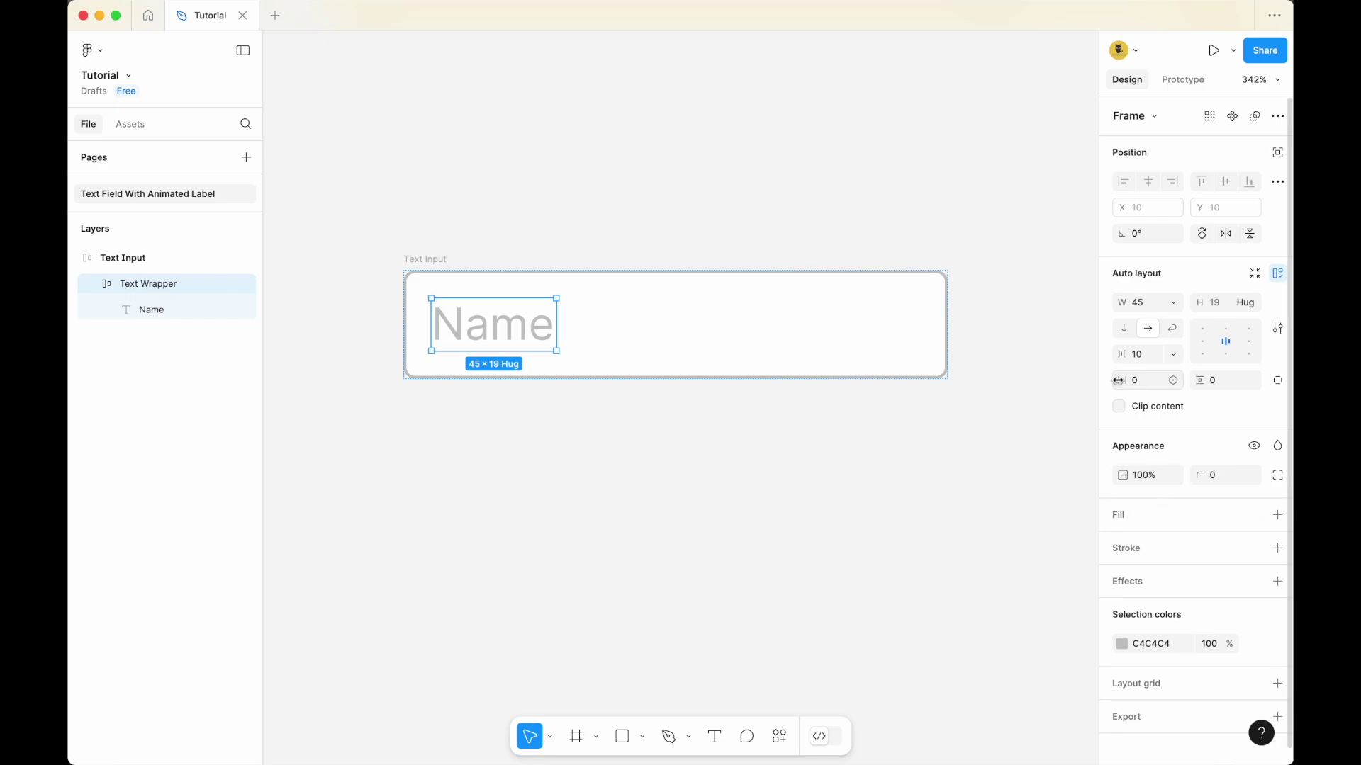
{"action": "left_click", "coordinate": [1153, 382]}
{"action": "type", "text": "4"}
{"action": "left_click", "coordinate": [1211, 381]}
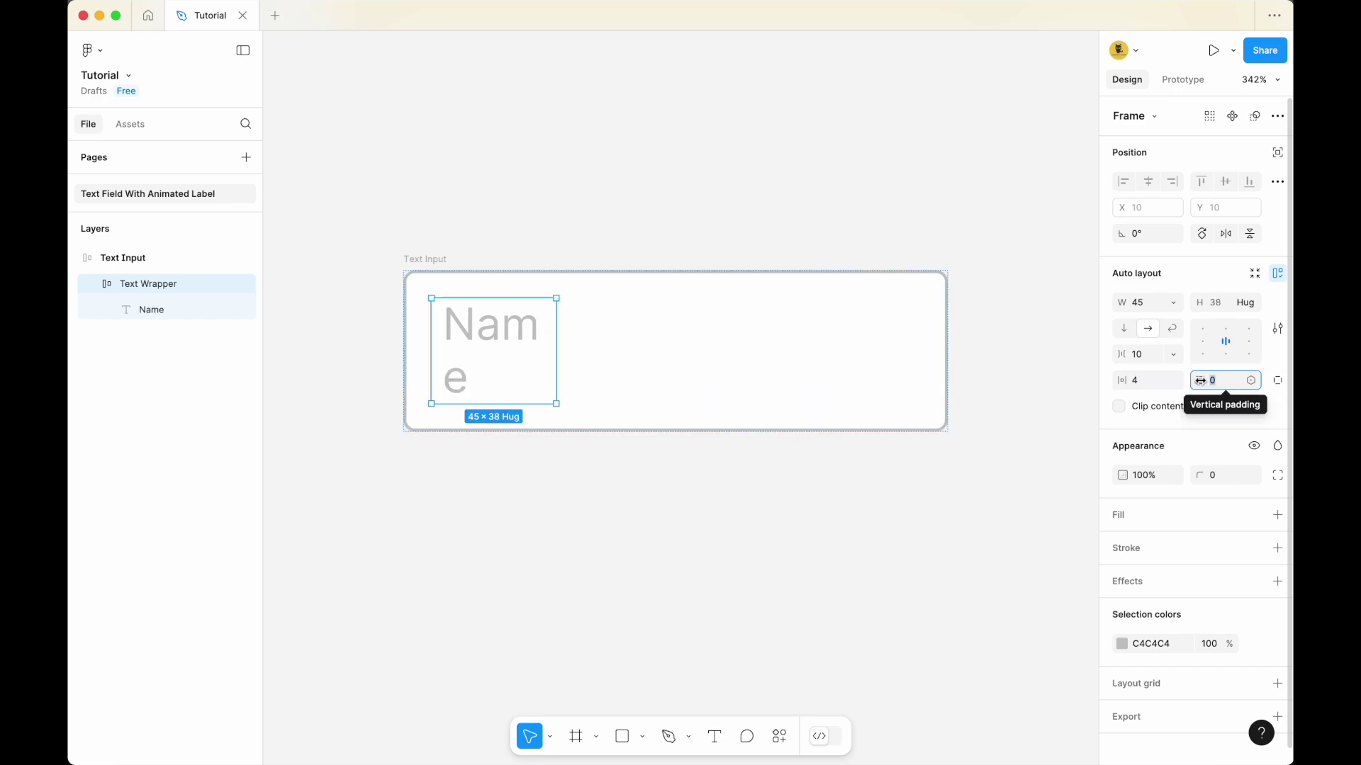
{"action": "left_click", "coordinate": [1014, 416]}
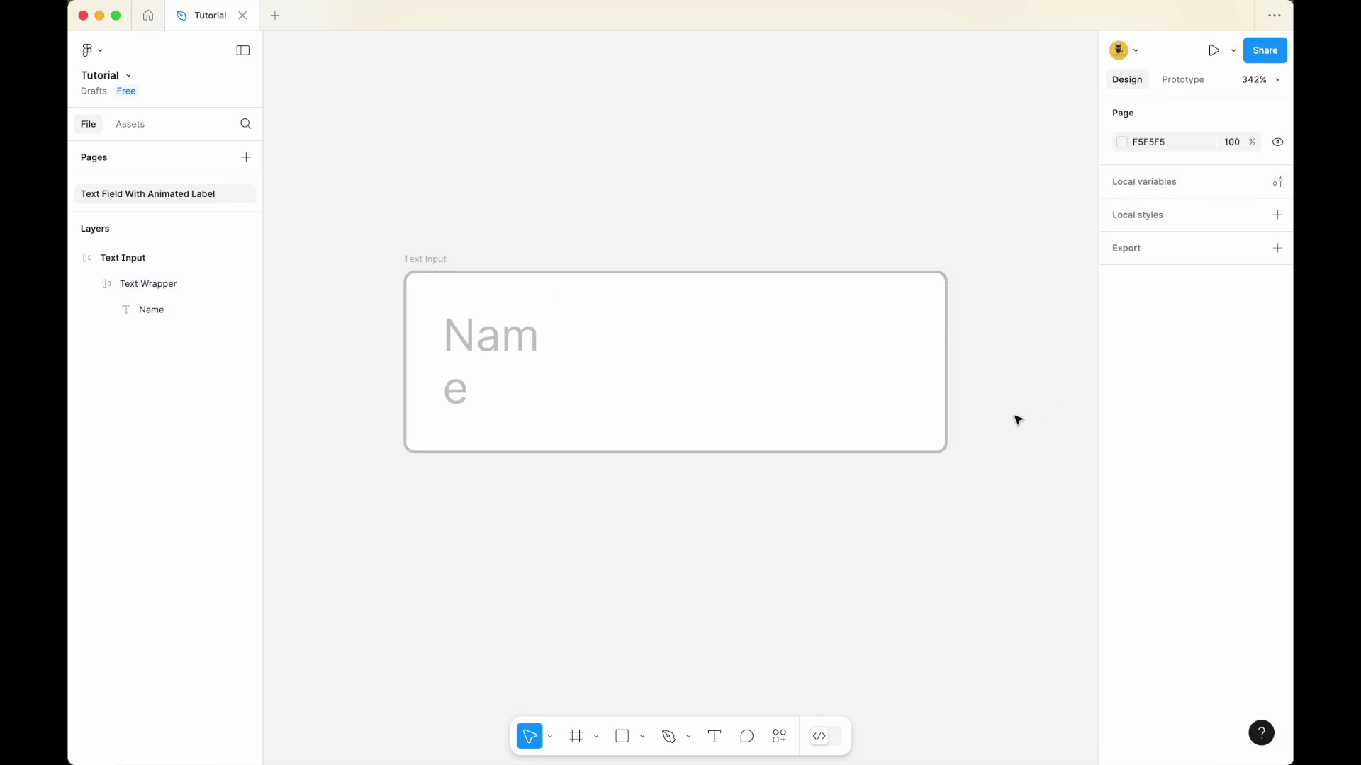
{"action": "left_click", "coordinate": [515, 367]}
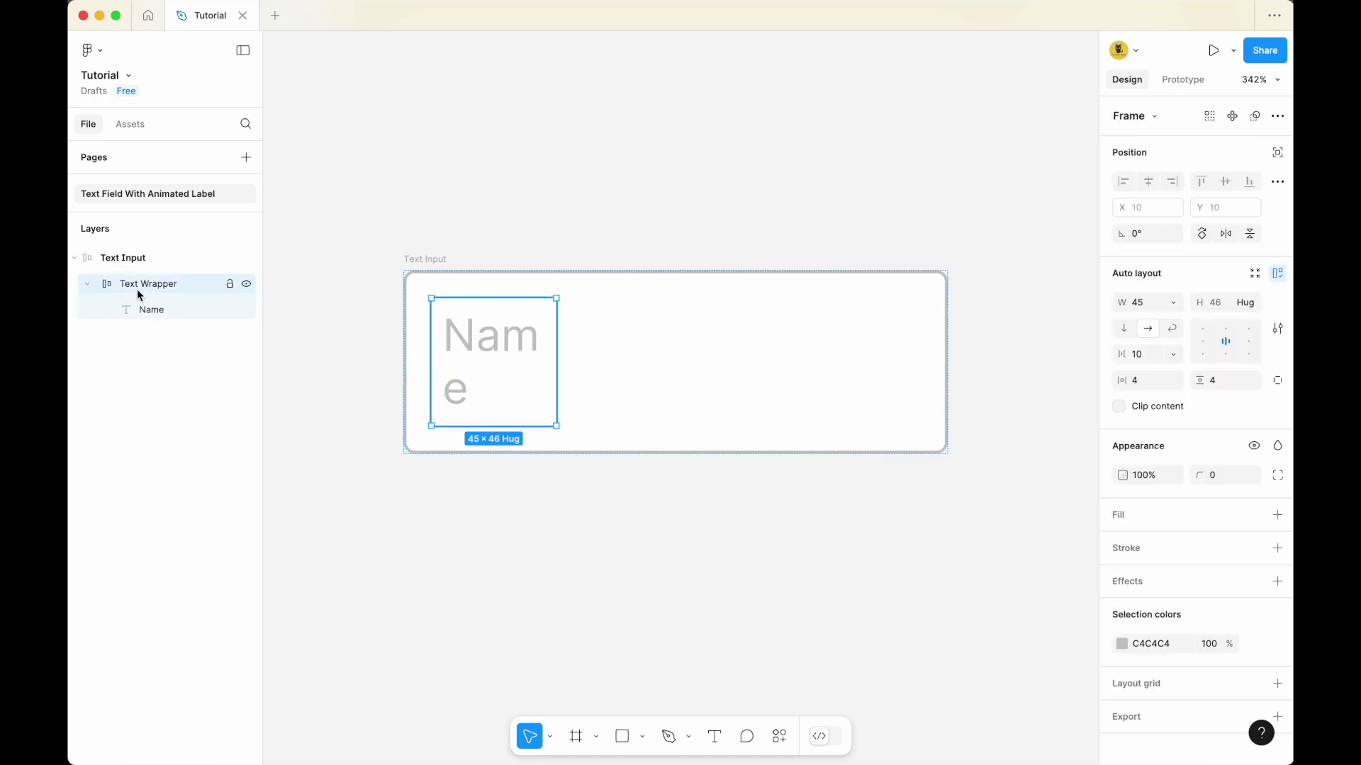
Set the widths of both the Text Wrapper frame and its "Name" text to hug contents.
{"action": "left_click", "coordinate": [1170, 303]}
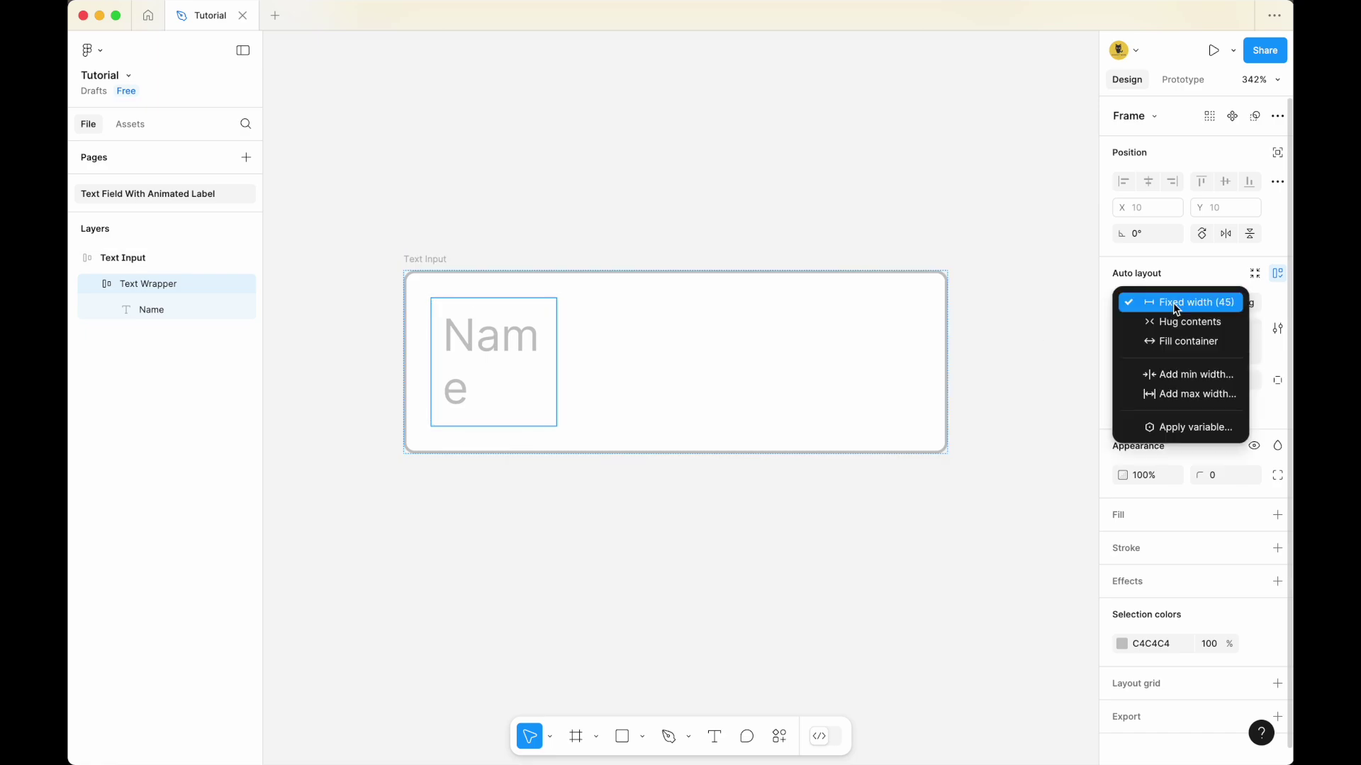
{"action": "left_click", "coordinate": [1192, 327]}
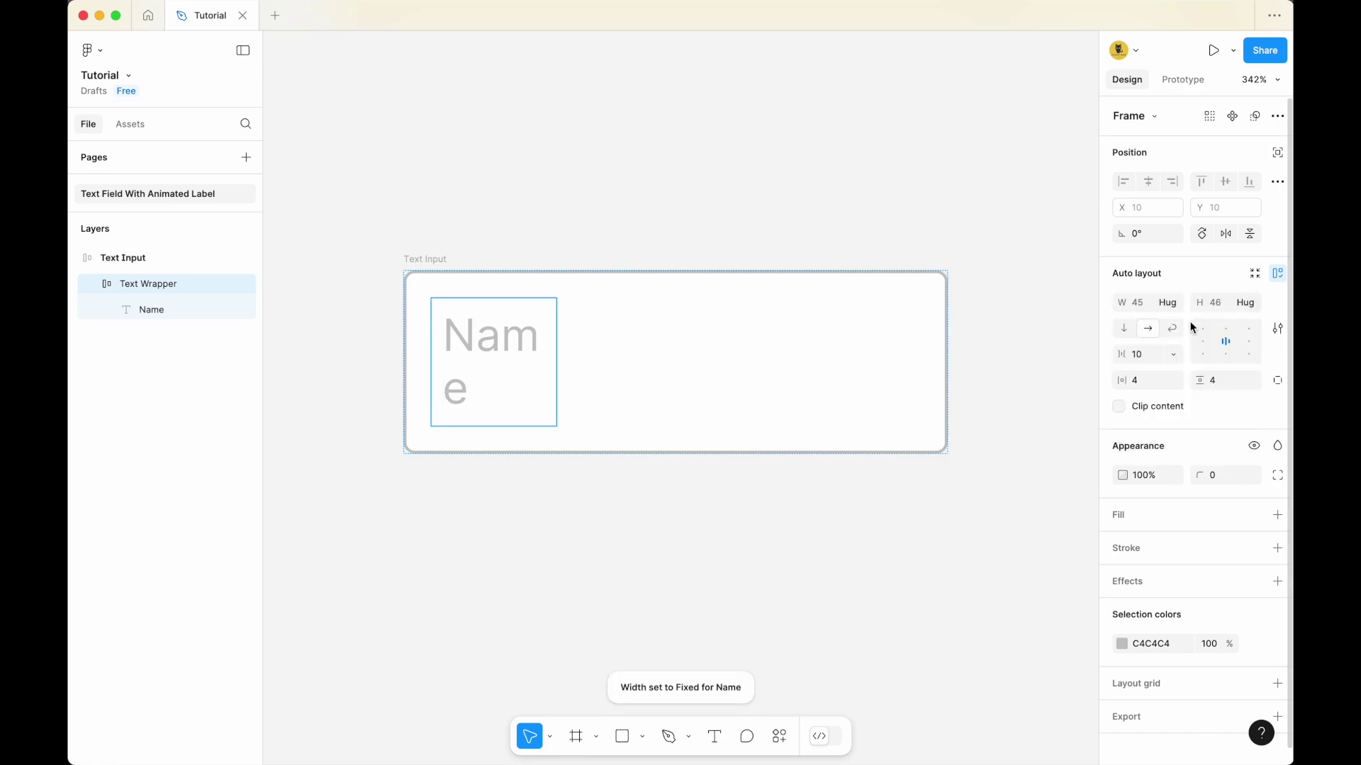
{"action": "left_click", "coordinate": [503, 347]}
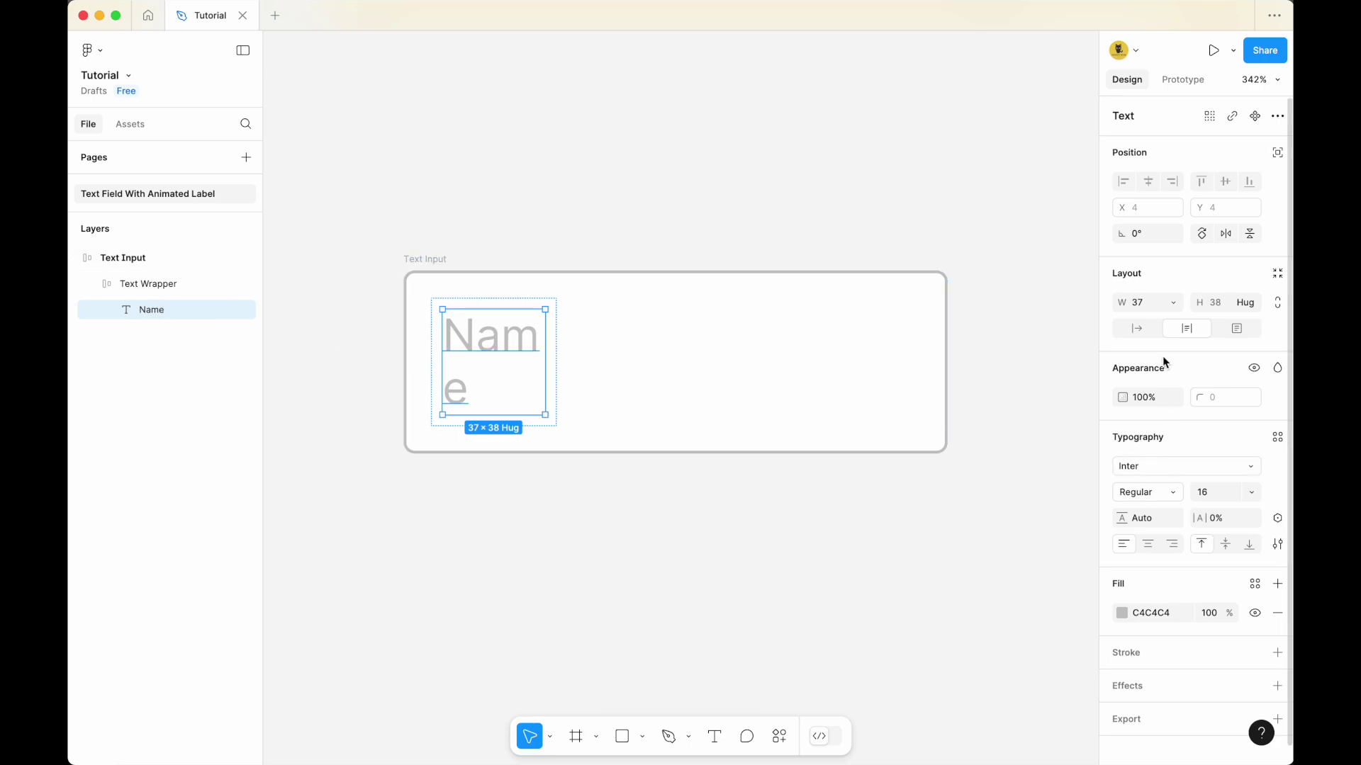
{"action": "left_click", "coordinate": [1169, 305]}
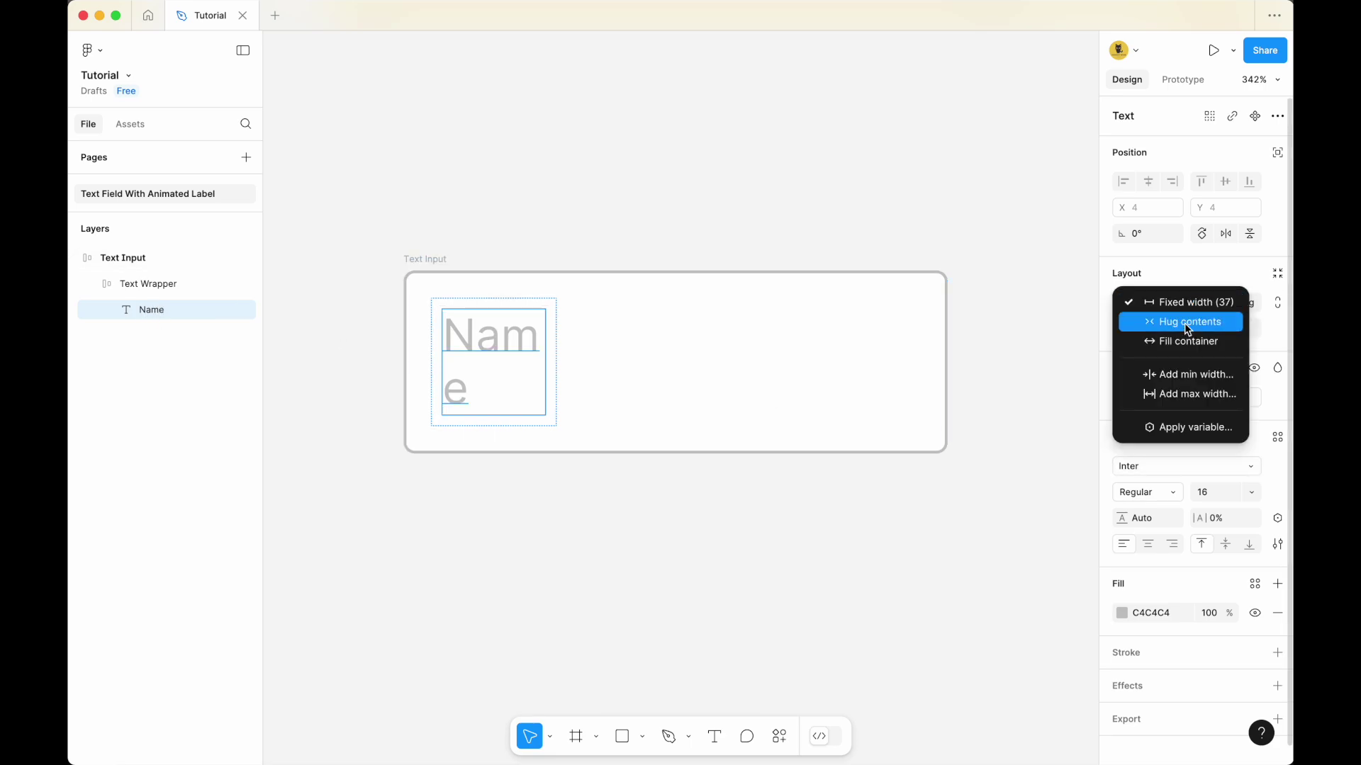
{"action": "left_click", "coordinate": [1188, 324]}
{"action": "left_click", "coordinate": [647, 346]}
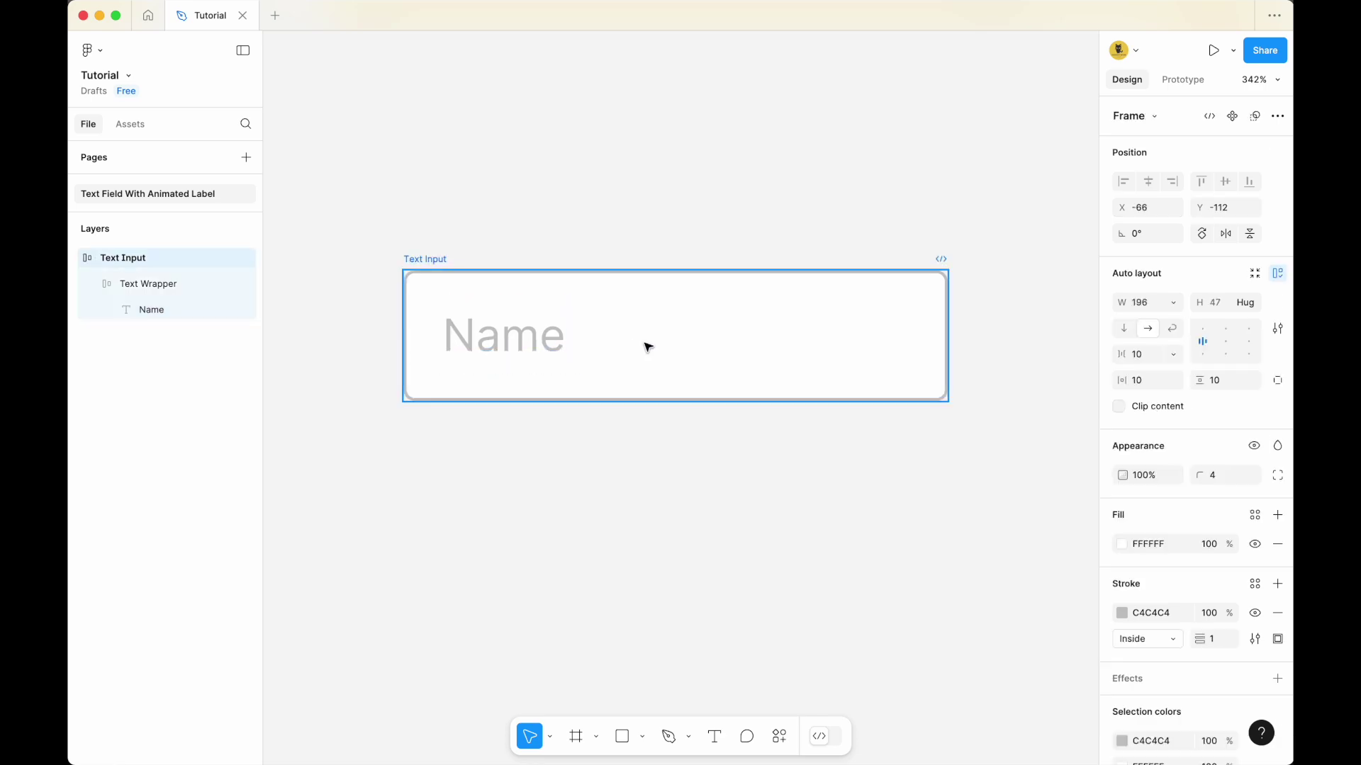
Add a white FFFFFF fill to the Text Wrapper frame.
{"action": "left_click", "coordinate": [552, 345]}
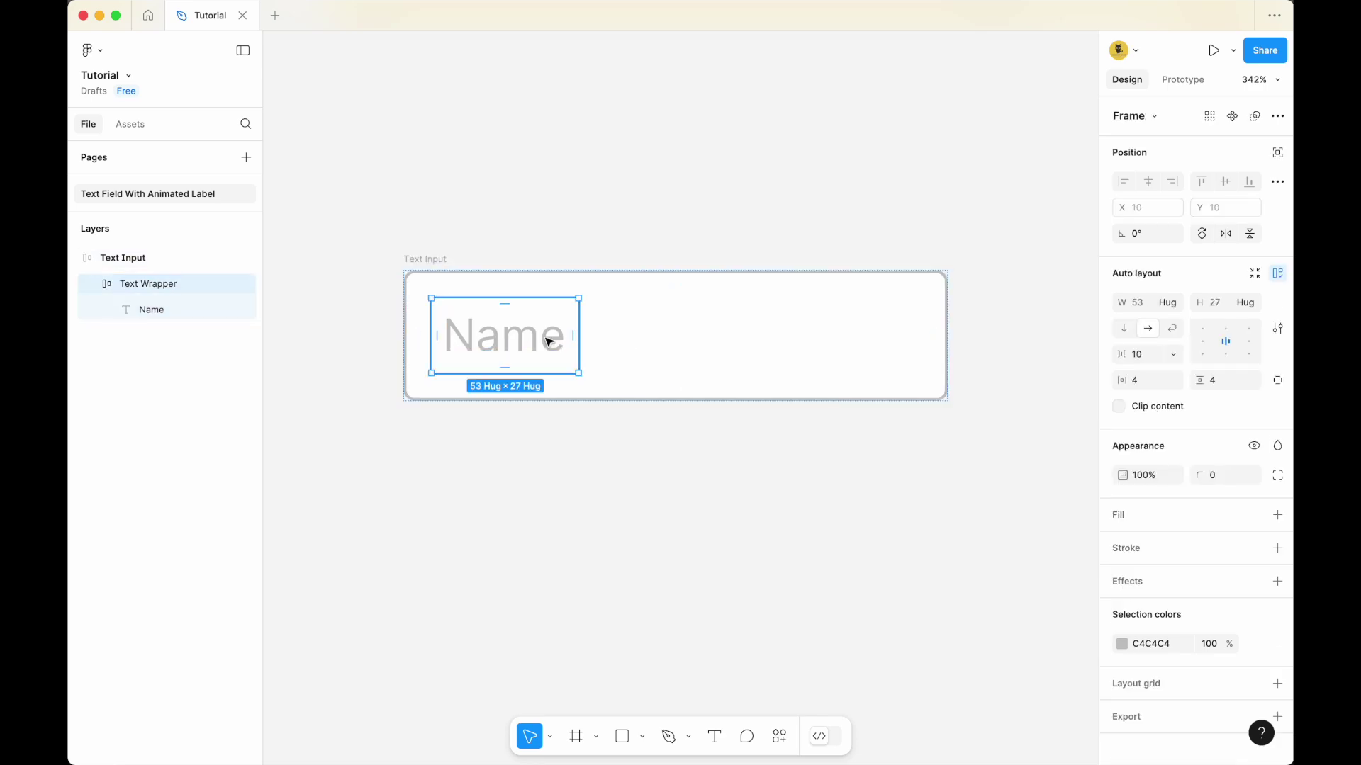
{"action": "left_click", "coordinate": [570, 220]}
{"action": "left_click", "coordinate": [440, 260]}
{"action": "scroll", "coordinate": [470, 227], "scroll_direction": "down", "scroll_amount": 3}
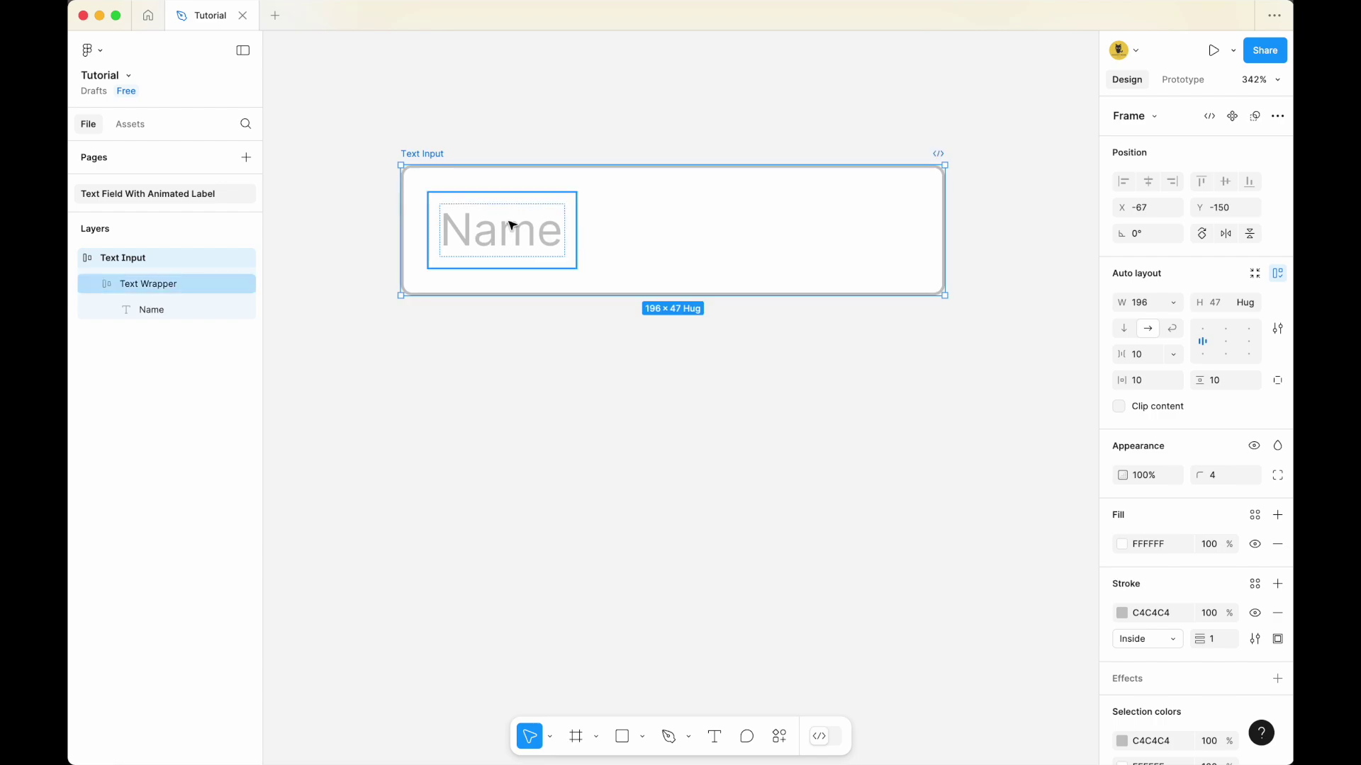
{"action": "left_click", "coordinate": [555, 137]}
{"action": "left_click", "coordinate": [461, 228]}
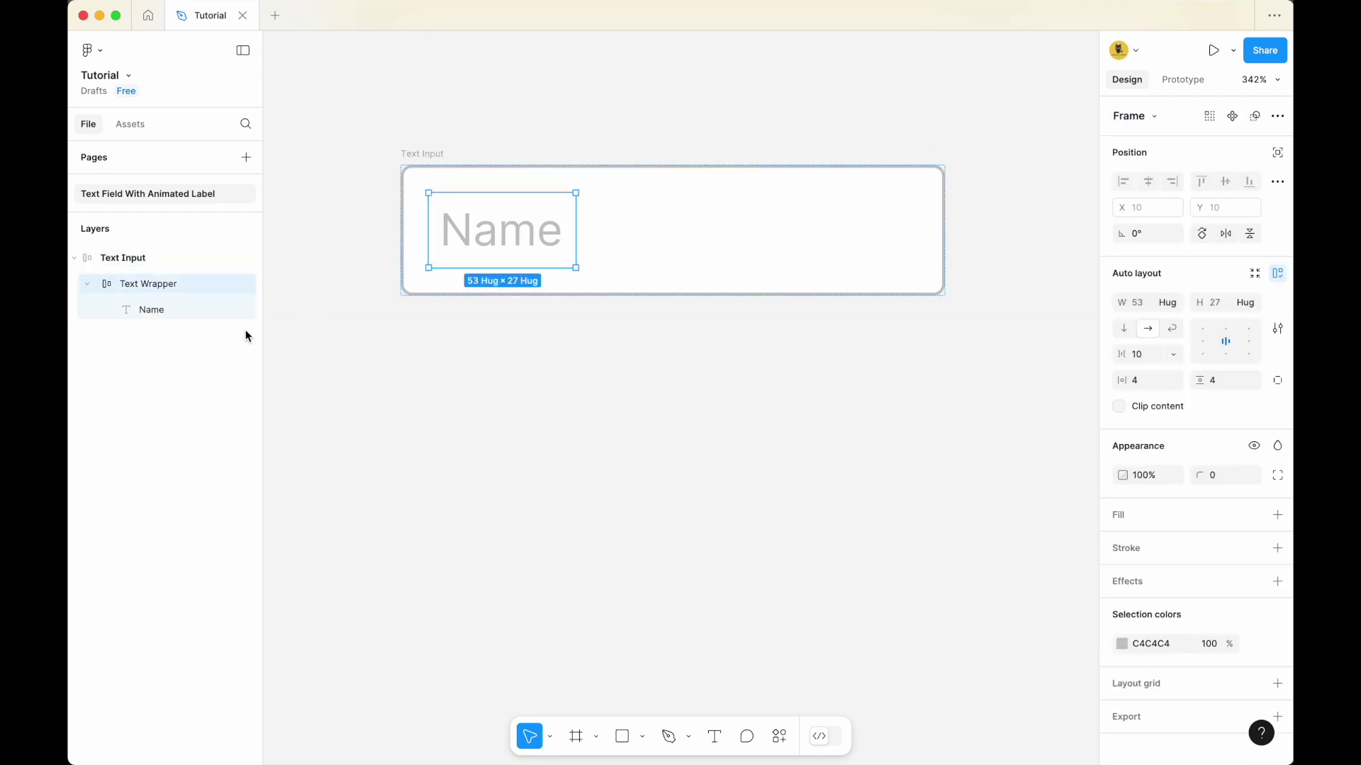
{"action": "left_click", "coordinate": [1121, 516]}
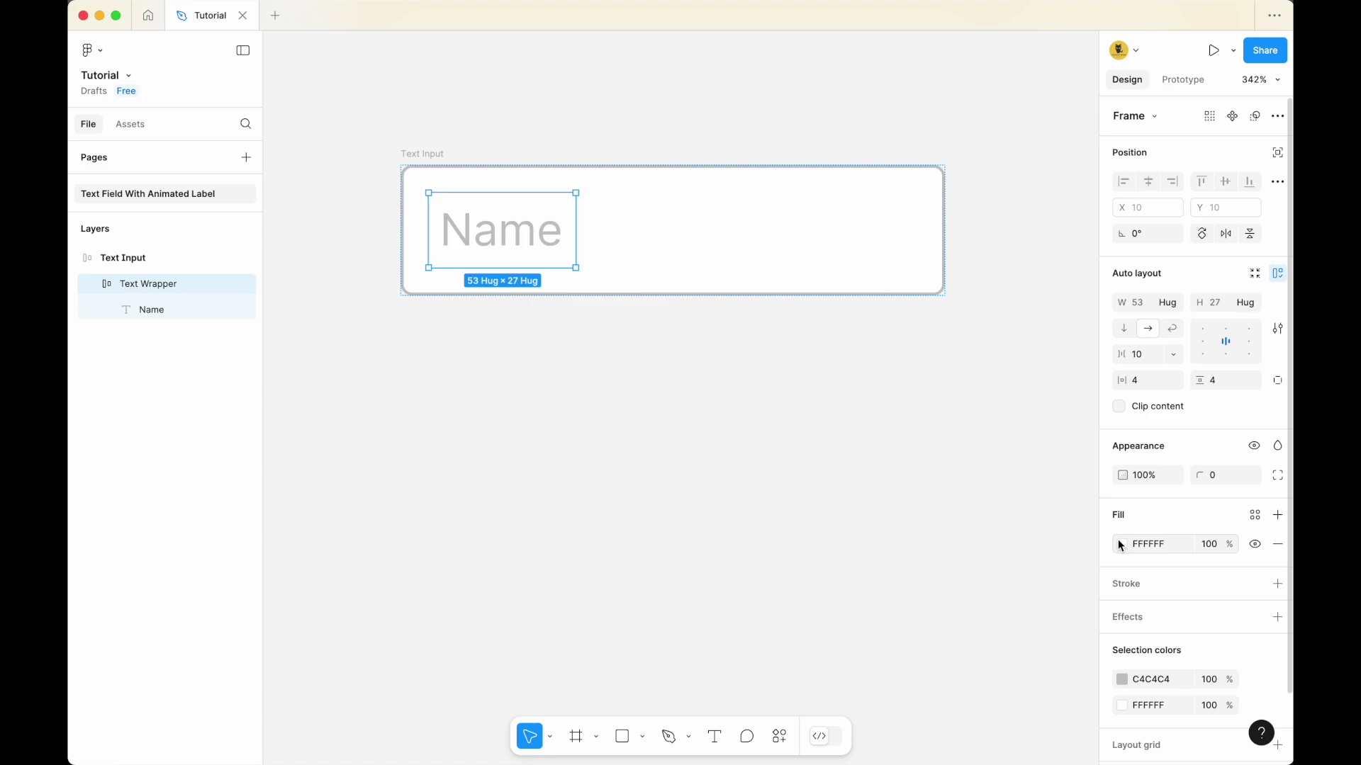
{"action": "left_click", "coordinate": [701, 453]}
Turn the Text Input frame into a component.
{"action": "left_click", "coordinate": [437, 156]}
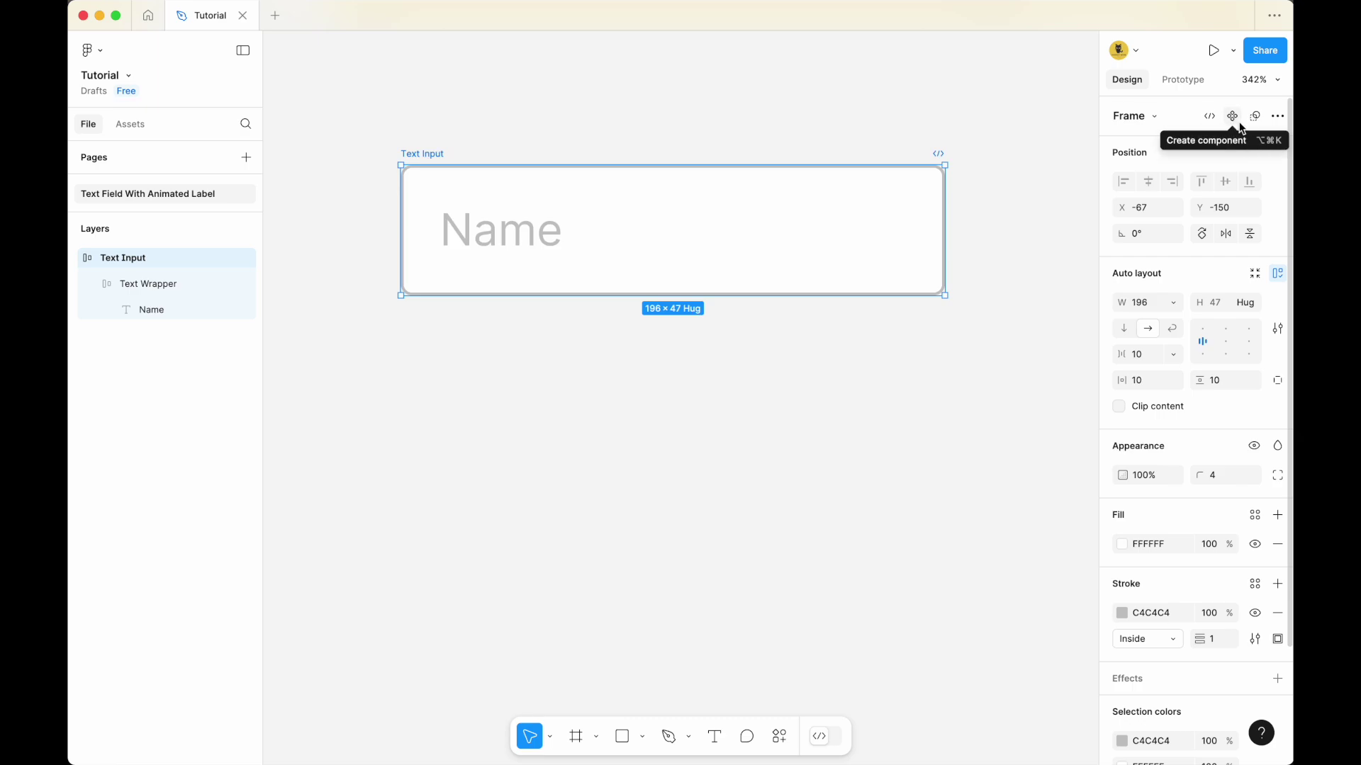
{"action": "left_click", "coordinate": [423, 134]}
{"action": "left_click", "coordinate": [423, 152]}
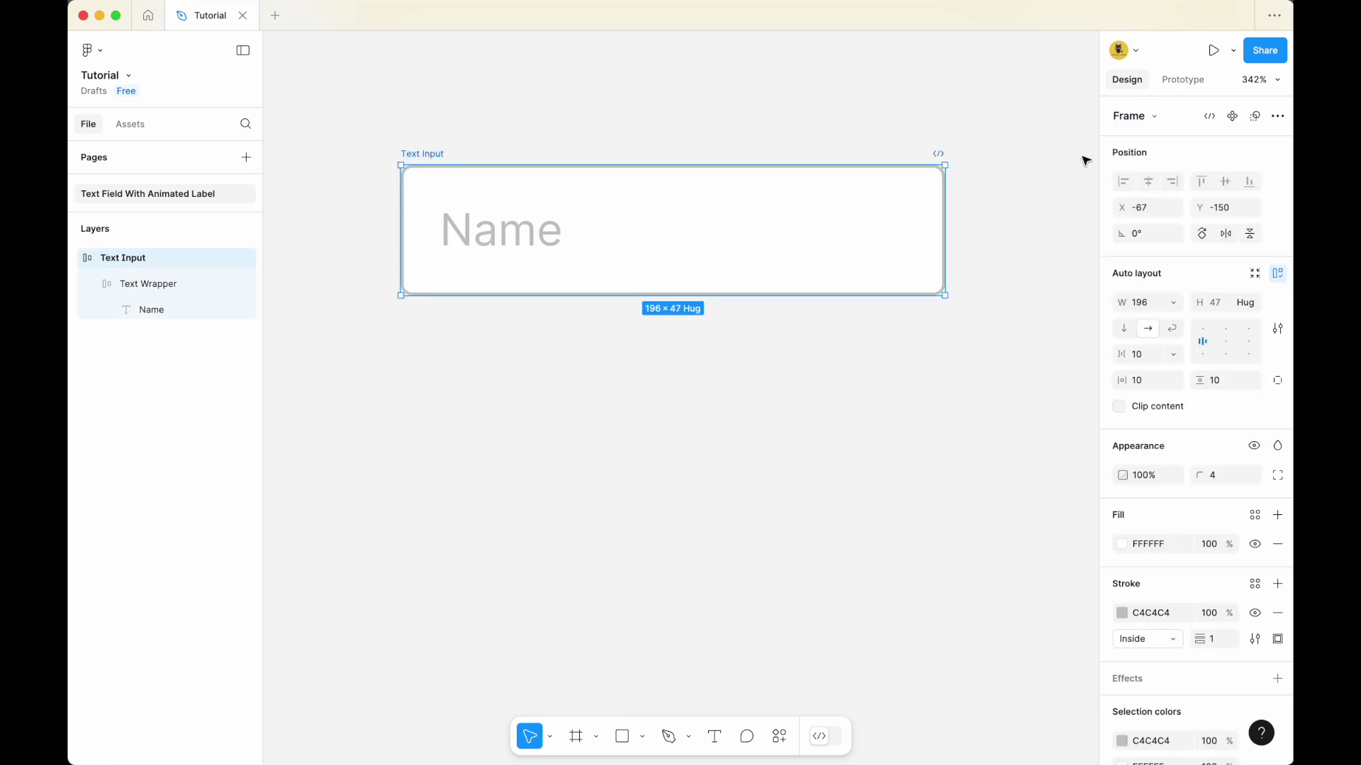
{"action": "left_click", "coordinate": [1232, 117]}
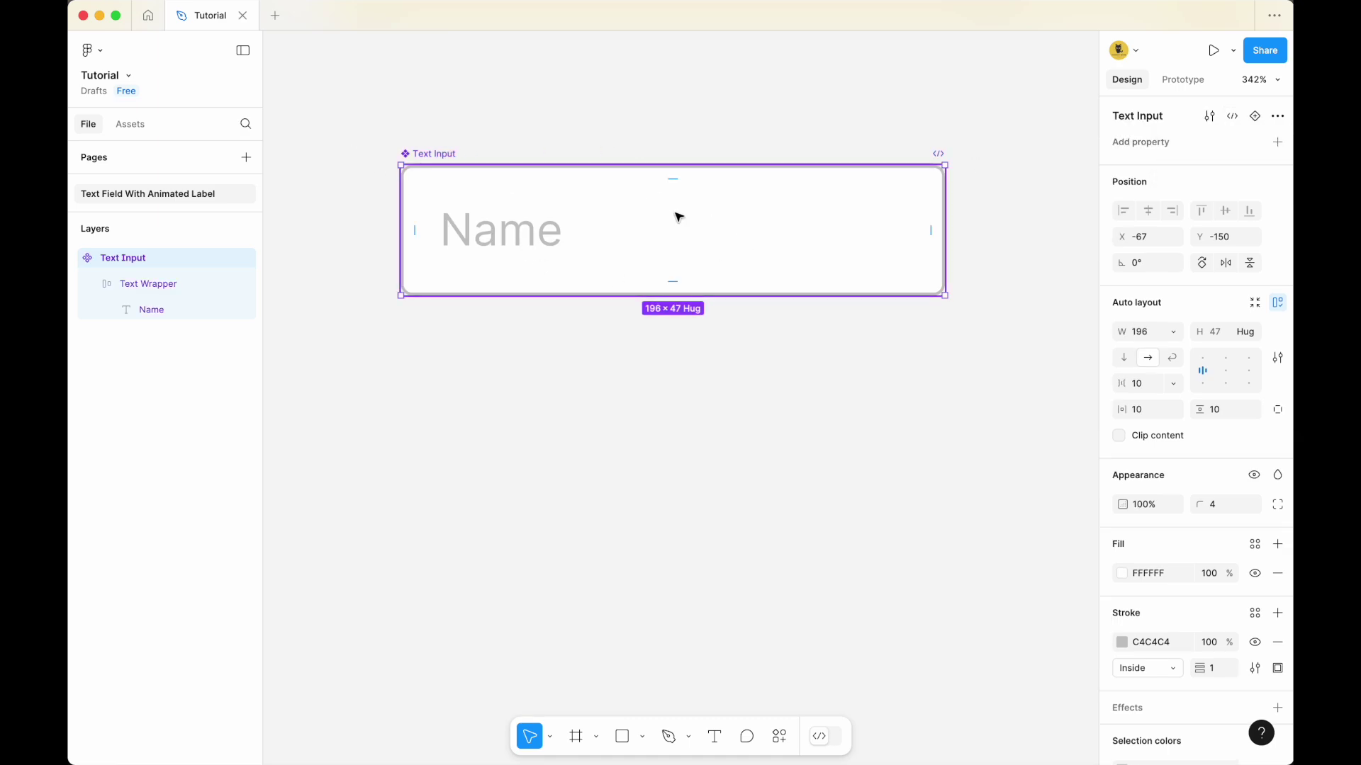
Add a second variant to the Text Input component, keeping its default name Variant2.
{"action": "left_click", "coordinate": [601, 143]}
{"action": "left_click", "coordinate": [446, 162]}
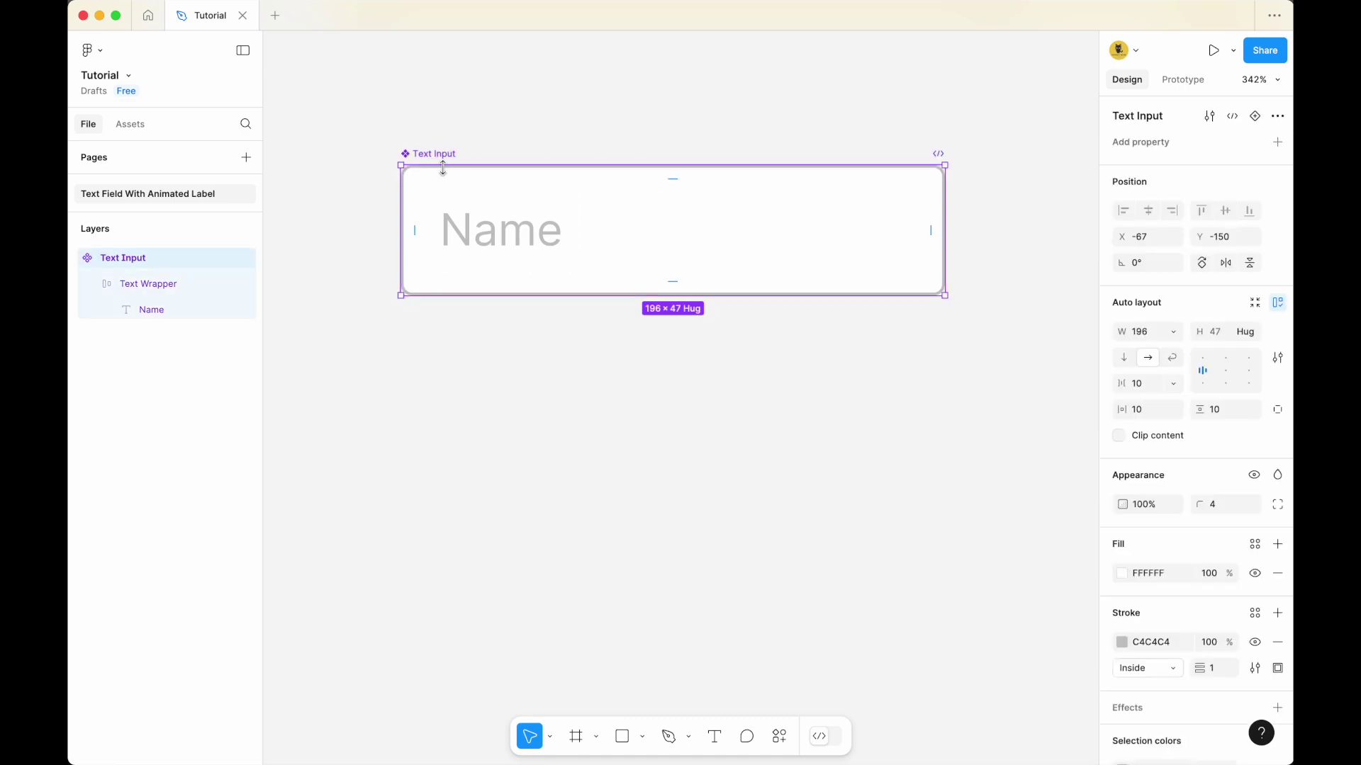
{"action": "left_click", "coordinate": [1256, 115]}
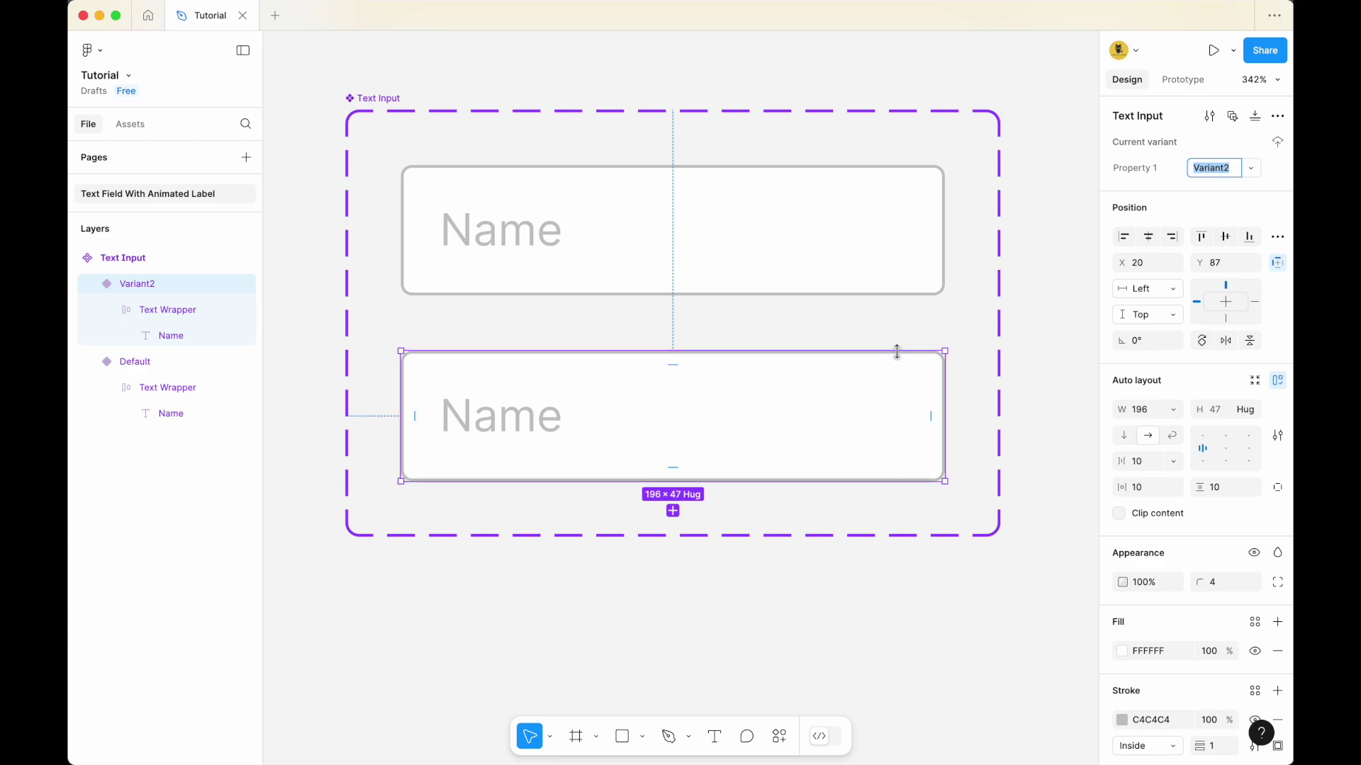
{"action": "left_click", "coordinate": [950, 338]}
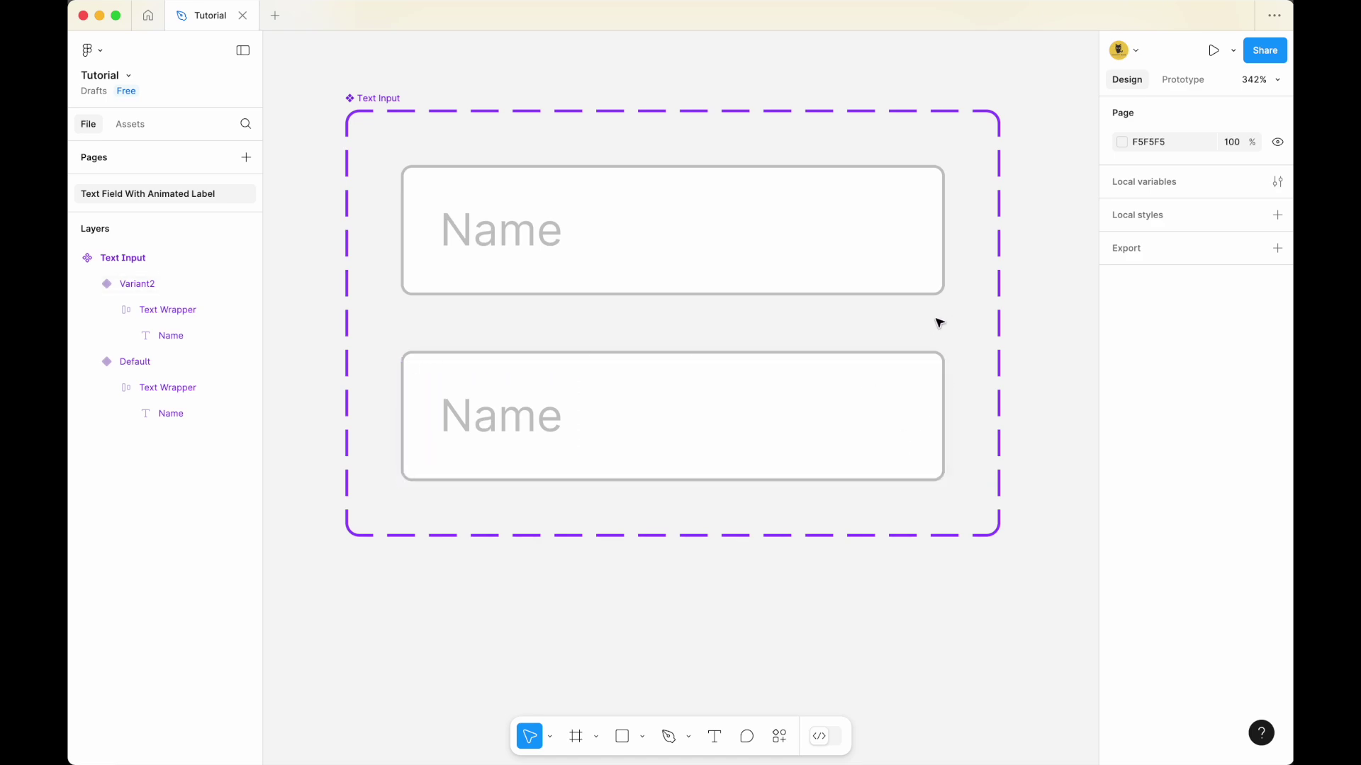
Change the stroke colour of Variant2 from the Text Input component set to a dark grey.
{"action": "left_click", "coordinate": [850, 403]}
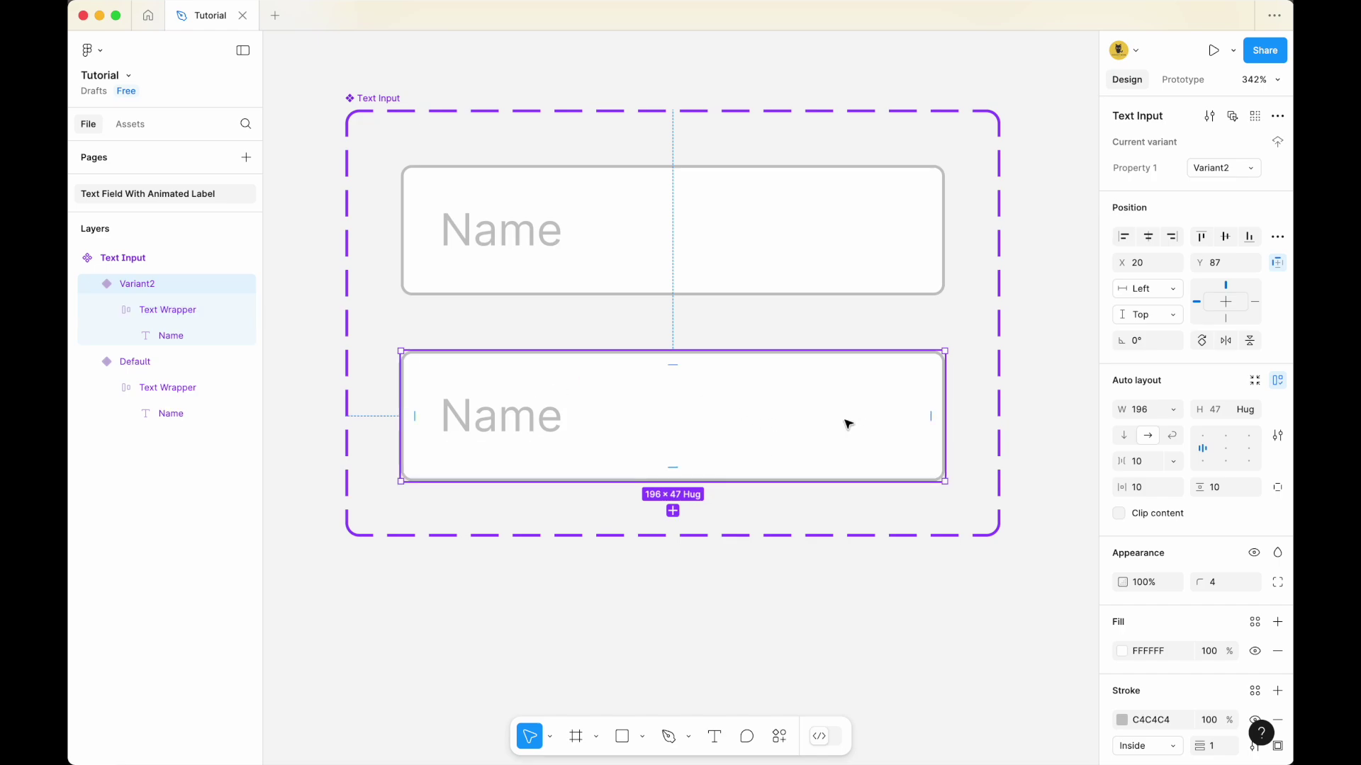
{"action": "scroll", "coordinate": [1198, 524], "scroll_direction": "down", "scroll_amount": 2}
{"action": "scroll", "coordinate": [1194, 530], "scroll_direction": "down", "scroll_amount": 4}
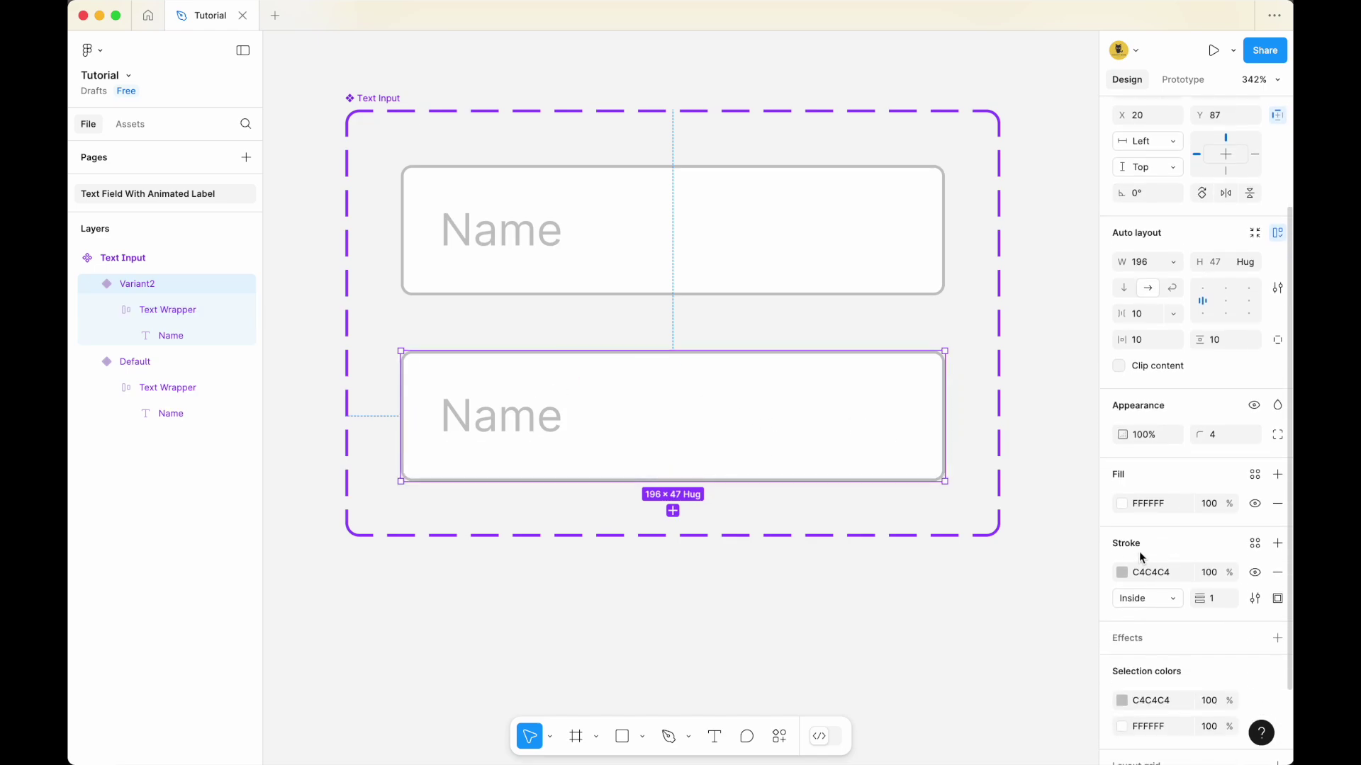
{"action": "left_click", "coordinate": [1122, 573]}
{"action": "left_click", "coordinate": [913, 452]}
{"action": "left_click_drag", "start_coordinate": [895, 482], "coordinate": [878, 509]}
{"action": "left_click", "coordinate": [793, 586]}
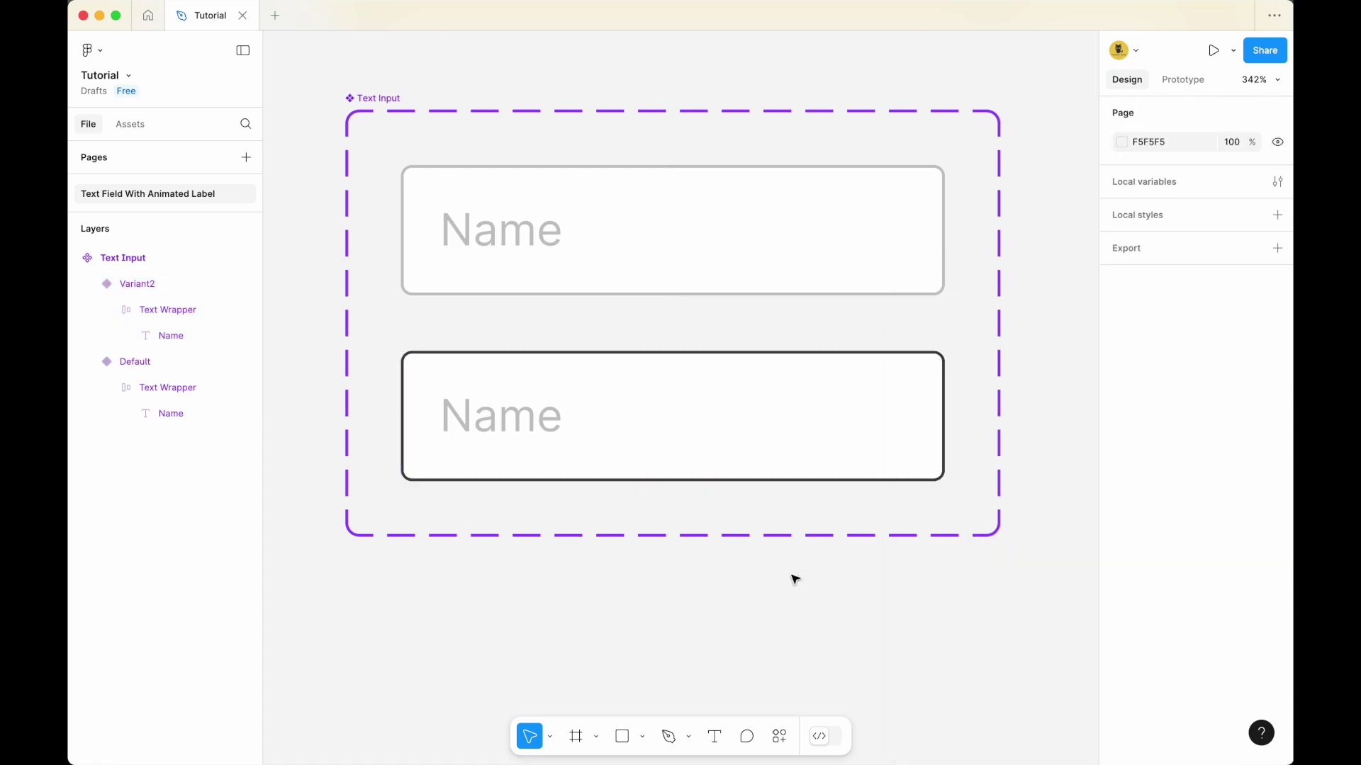
{"action": "scroll", "coordinate": [1072, 402], "scroll_direction": "down", "scroll_amount": 3}
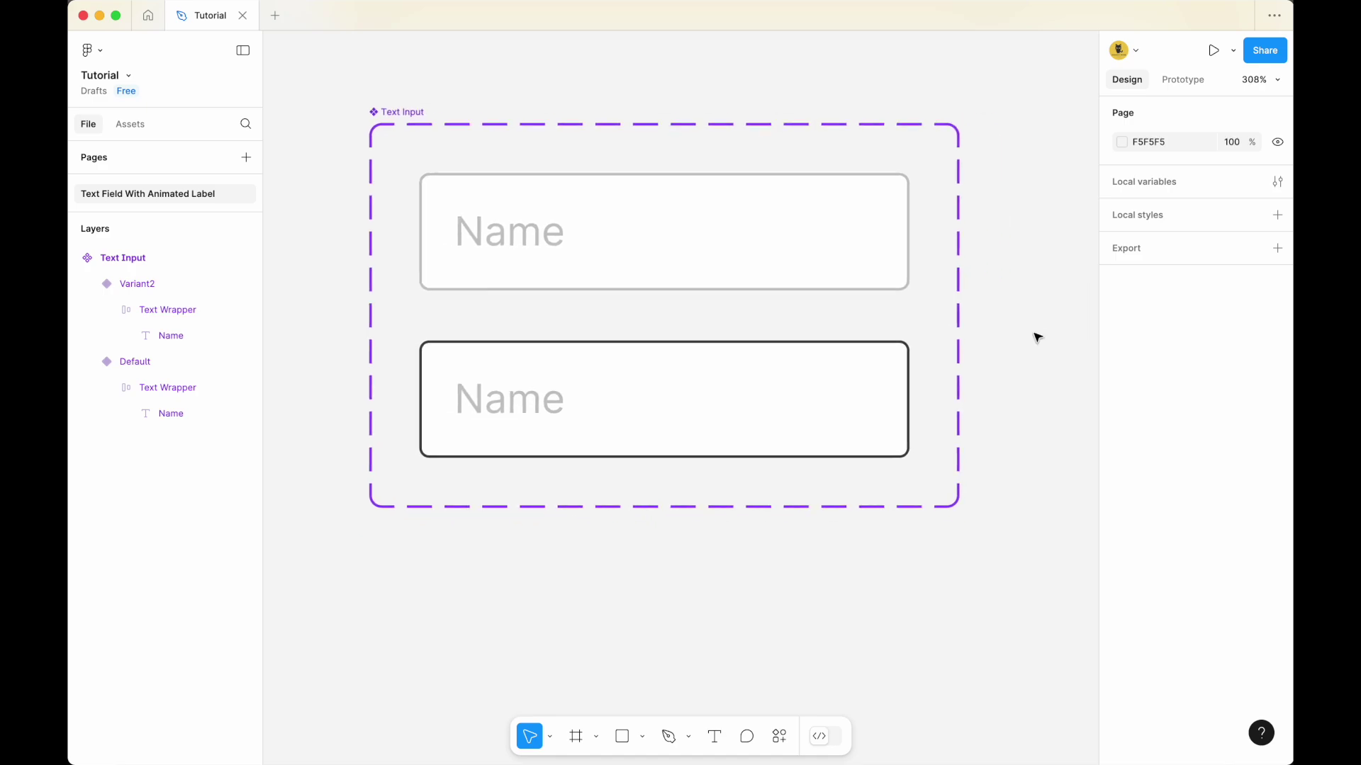
Connect the Default variant to Variant2 with a While hovering, Change to interaction using Smart animate.
{"action": "left_click", "coordinate": [813, 239]}
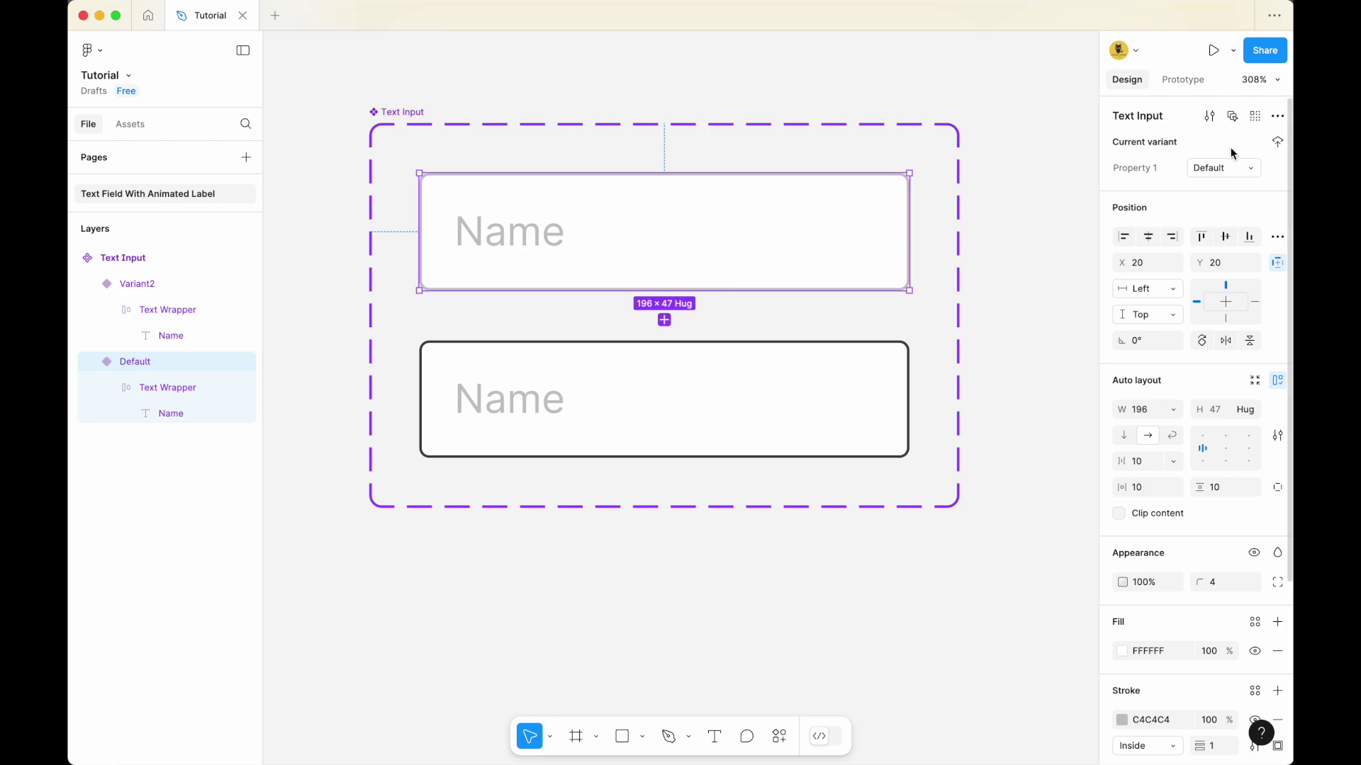
{"action": "left_click", "coordinate": [1183, 80]}
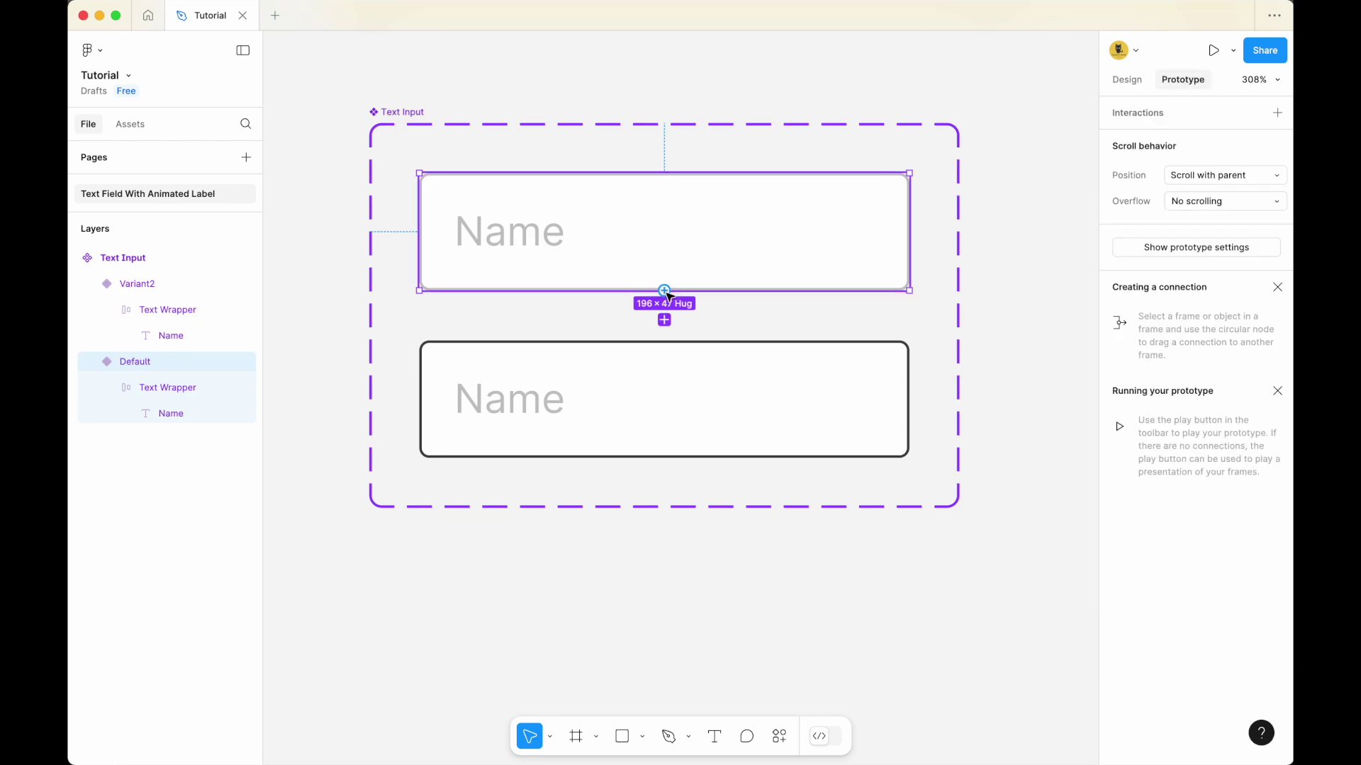
{"action": "left_click_drag", "start_coordinate": [664, 290], "coordinate": [717, 353]}
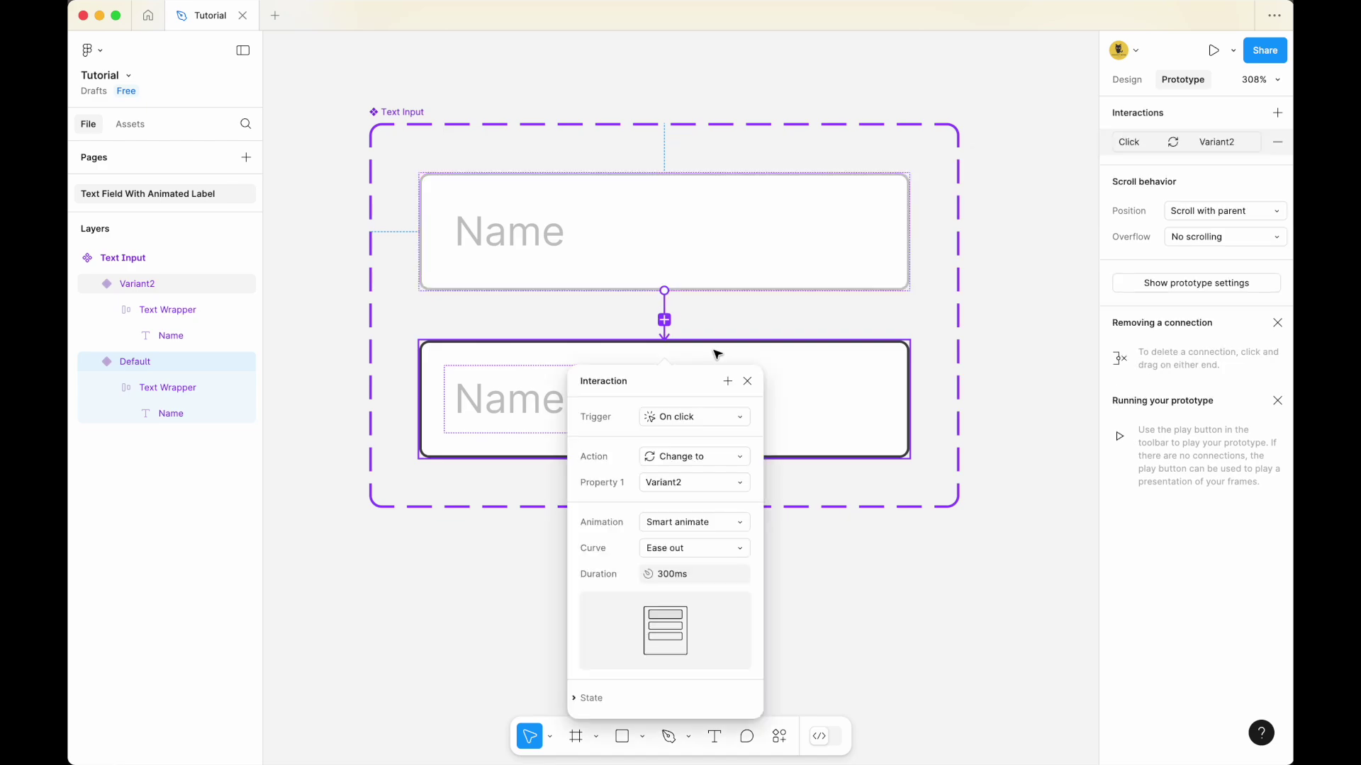
{"action": "left_click", "coordinate": [687, 416]}
{"action": "left_click", "coordinate": [713, 457]}
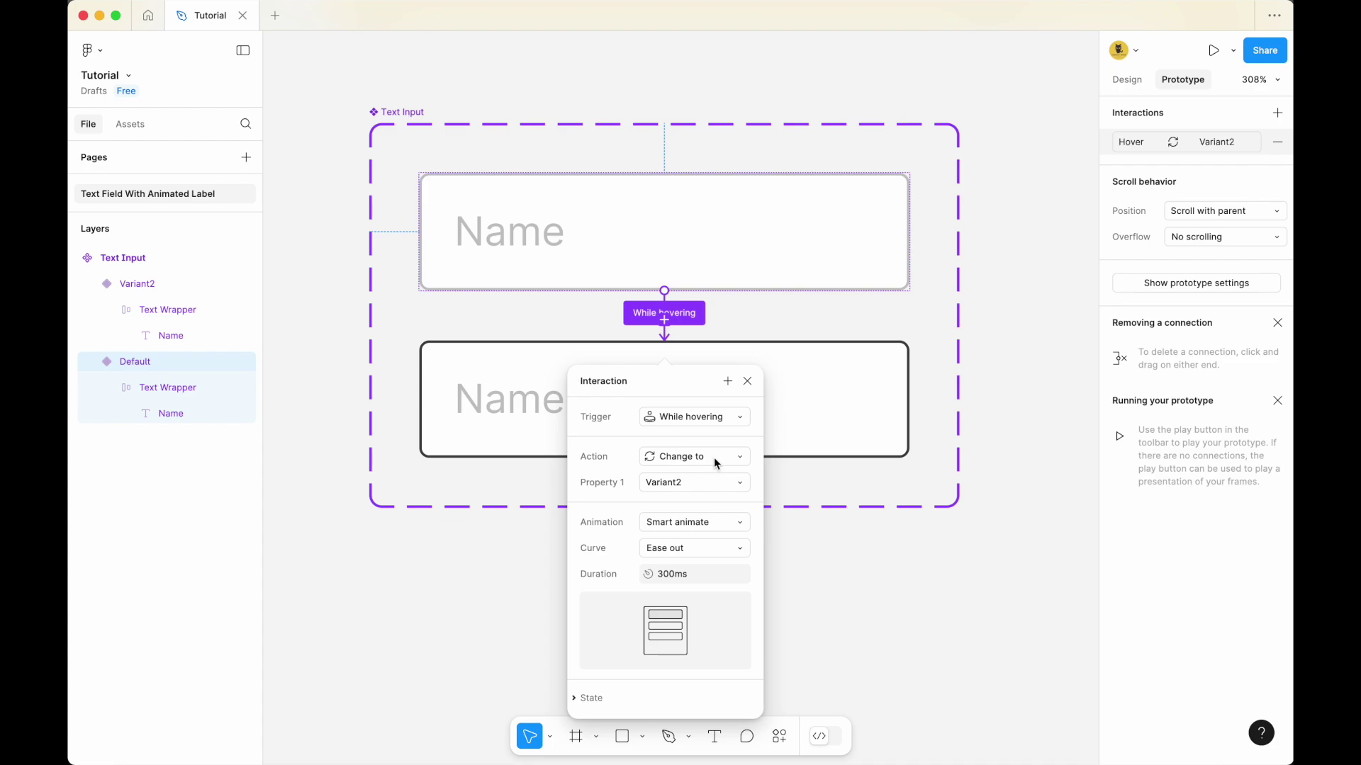
{"action": "left_click", "coordinate": [929, 343]}
Draw a frame of about 295 × 199 beside the Text Input component set and rename it "Demo".
{"action": "scroll", "coordinate": [929, 343], "scroll_direction": "down", "scroll_amount": 3}
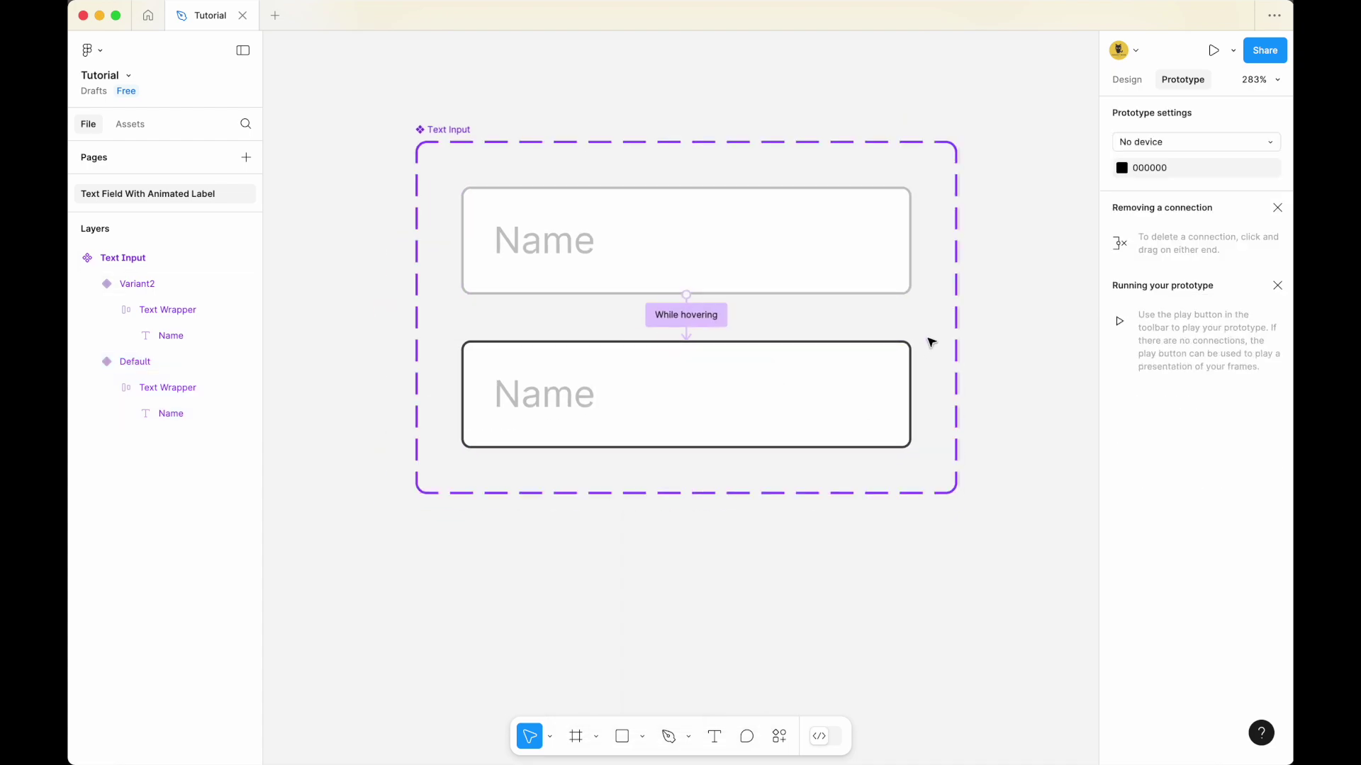
{"action": "scroll", "coordinate": [795, 276], "scroll_direction": "up", "scroll_amount": 2}
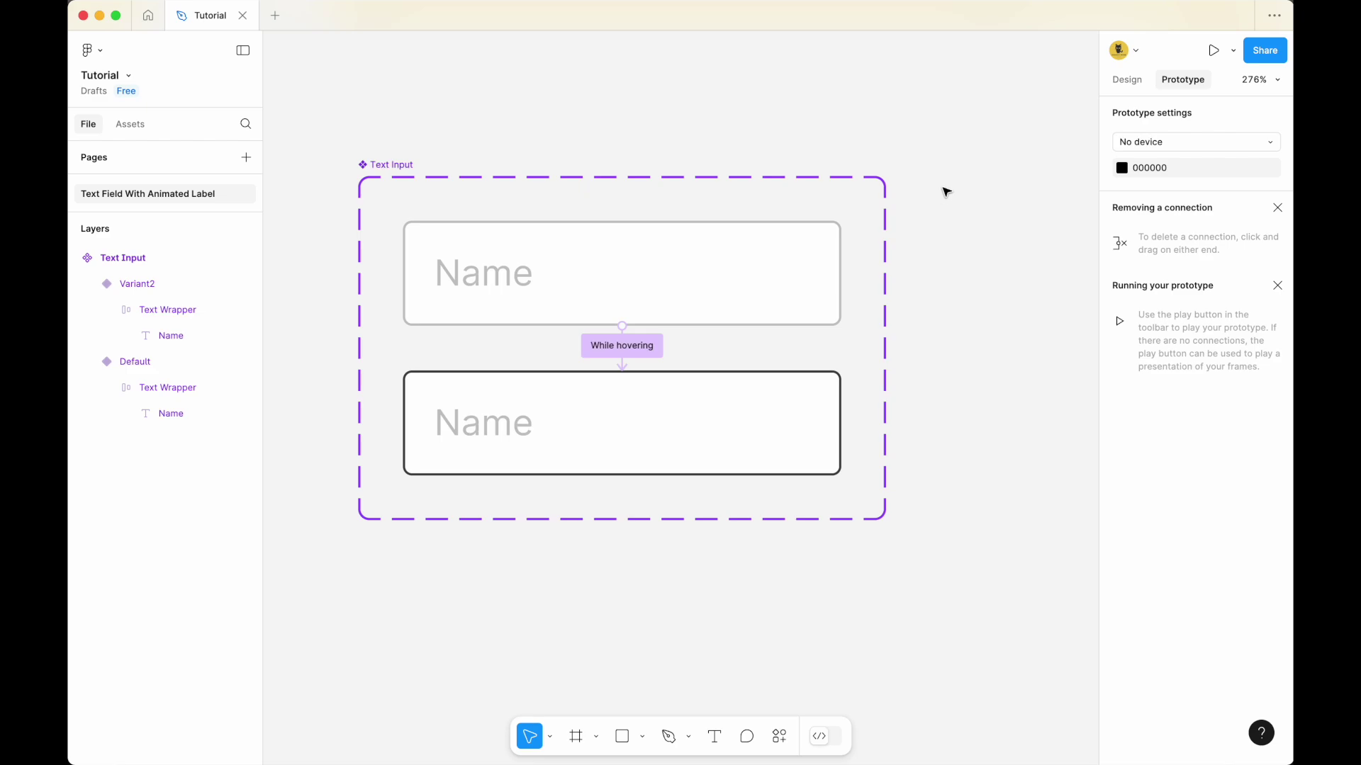
{"action": "scroll", "coordinate": [921, 177], "scroll_direction": "down", "scroll_amount": 4}
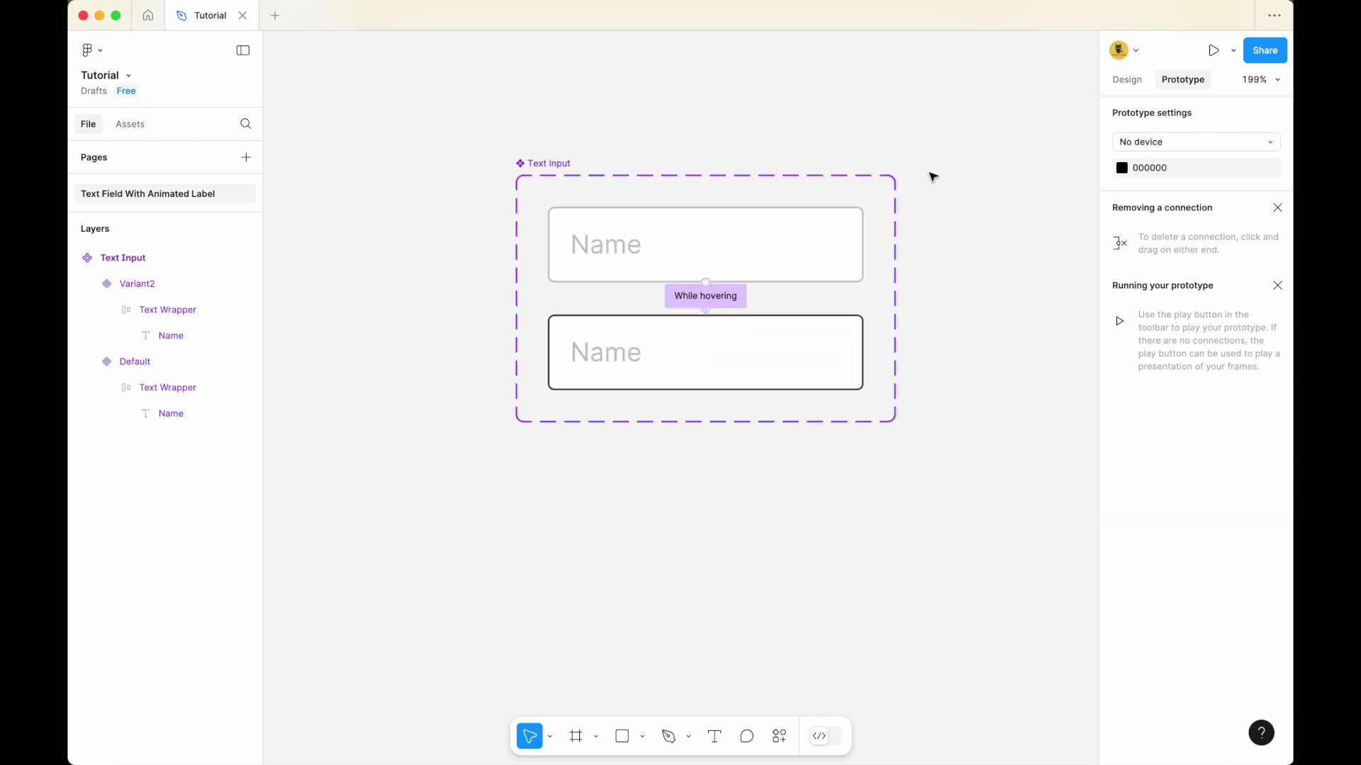
{"action": "left_click_drag", "start_coordinate": [920, 176], "coordinate": [768, 246]}
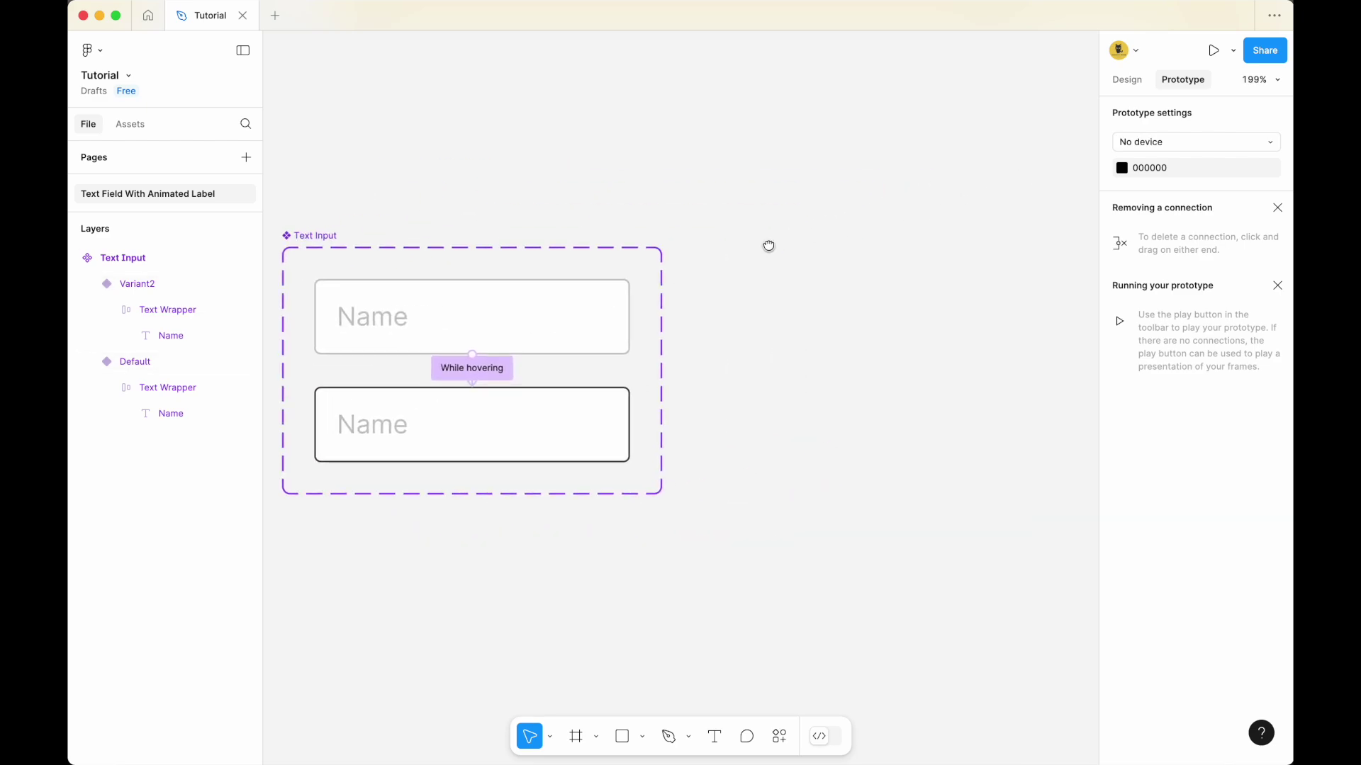
{"action": "left_click", "coordinate": [574, 737]}
{"action": "left_click_drag", "start_coordinate": [696, 251], "coordinate": [1027, 567]}
{"action": "left_click", "coordinate": [571, 235]}
{"action": "double_click", "coordinate": [570, 235]}
{"action": "type", "text": "Demo"}
{"action": "key", "text": "Return"}
{"action": "key", "text": "Escape"}
Search the assets for "text input" and place an instance of Text Input in the middle of the Demo frame.
{"action": "left_click_drag", "start_coordinate": [590, 185], "coordinate": [758, 172]}
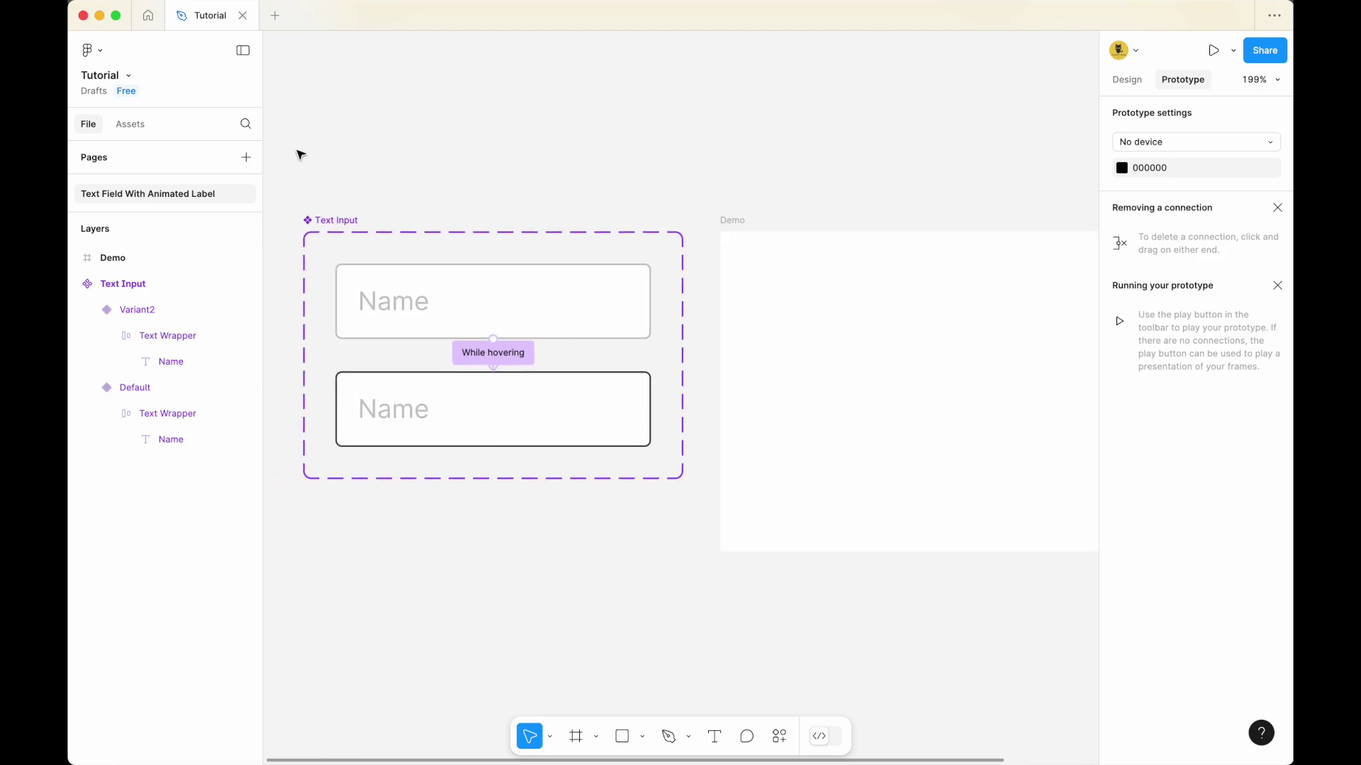
{"action": "left_click", "coordinate": [130, 125]}
{"action": "type", "text": "tex"}
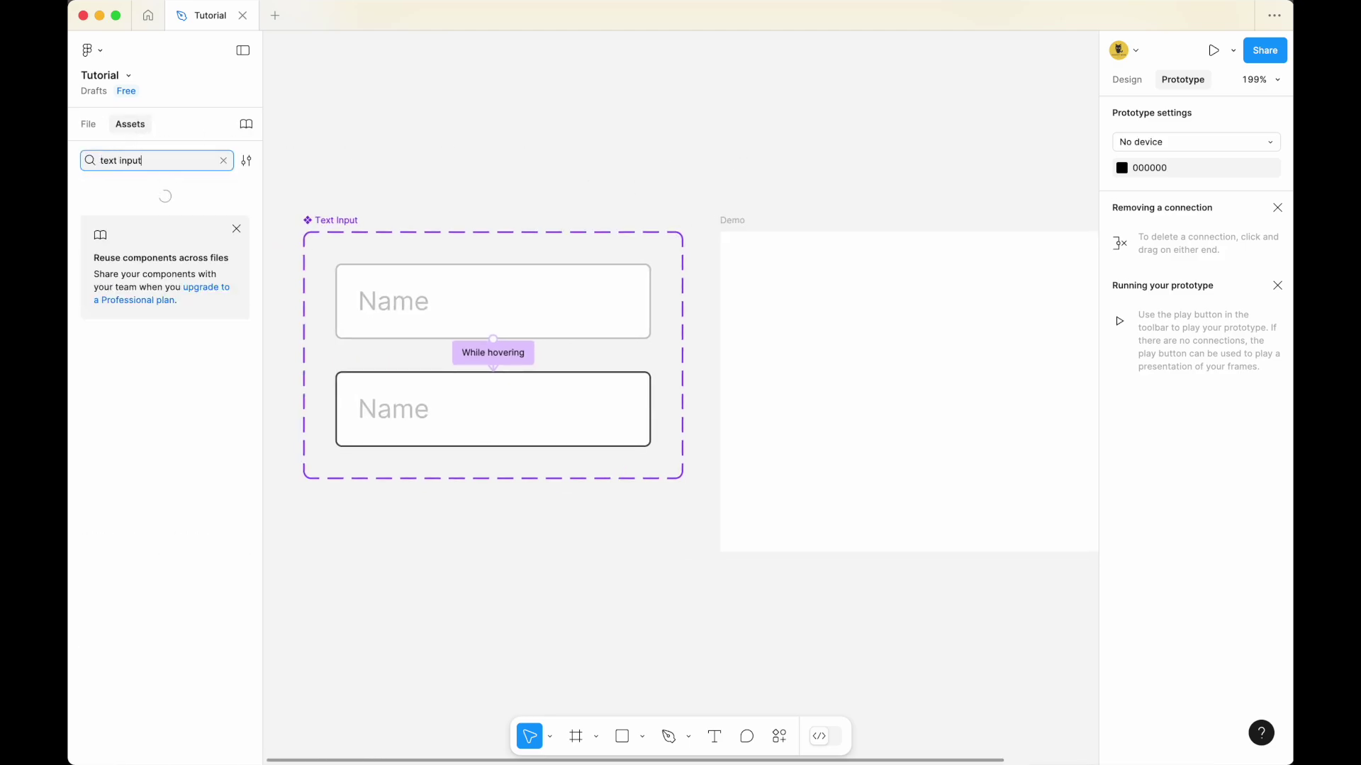
{"action": "type", "text": "t input"}
{"action": "left_click_drag", "start_coordinate": [119, 215], "coordinate": [759, 212]}
{"action": "left_click", "coordinate": [343, 145]}
{"action": "left_click", "coordinate": [668, 159]}
{"action": "left_click_drag", "start_coordinate": [668, 160], "coordinate": [856, 390]}
{"action": "scroll", "coordinate": [817, 155], "scroll_direction": "right", "scroll_amount": 5}
{"action": "left_click", "coordinate": [685, 324]}
{"action": "left_click", "coordinate": [588, 173]}
Add a flow starting point to the Demo frame.
{"action": "scroll", "coordinate": [567, 178], "scroll_direction": "left", "scroll_amount": 2}
{"action": "left_click", "coordinate": [550, 197]}
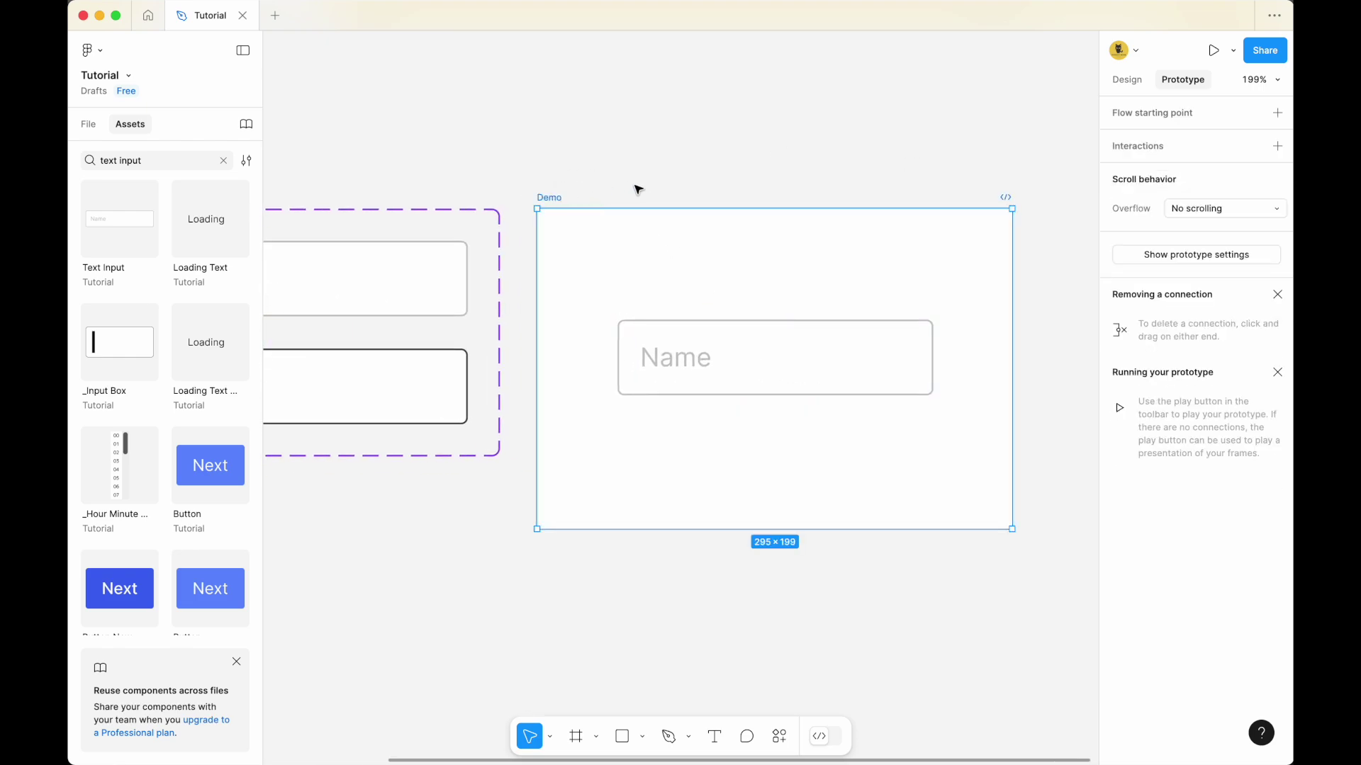
{"action": "left_click", "coordinate": [1149, 115]}
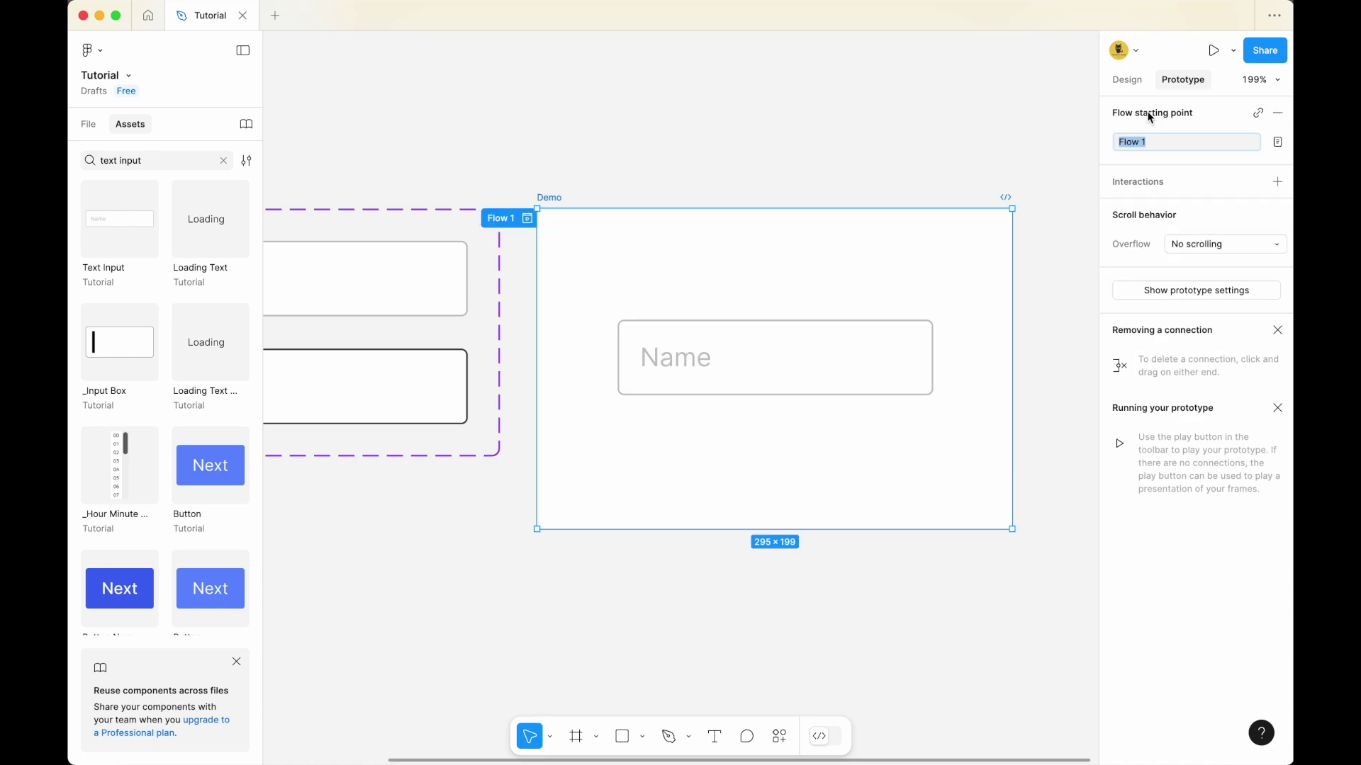
Preview the Demo flow in its own presentation tab and scale the prototype up to fit the screen.
{"action": "scroll", "coordinate": [525, 218], "scroll_direction": "up", "scroll_amount": 5}
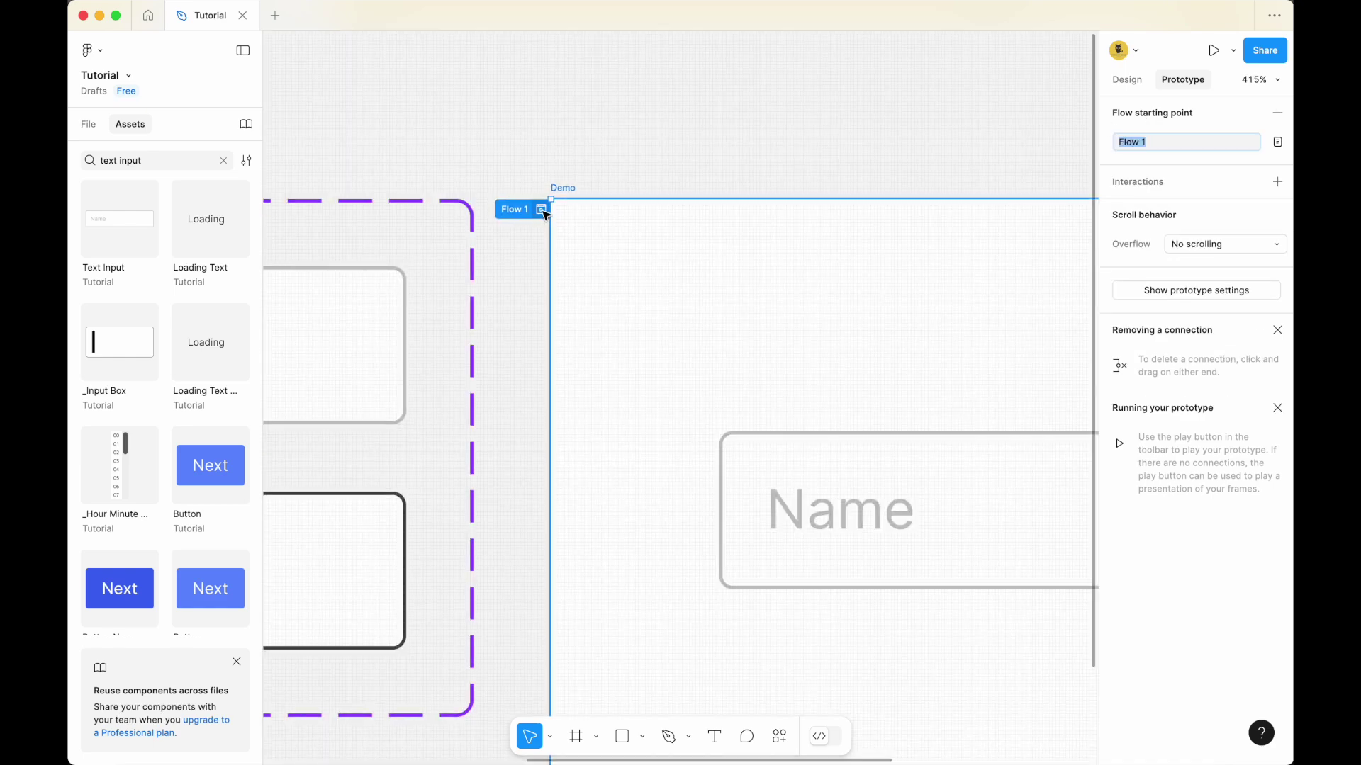
{"action": "left_click", "coordinate": [541, 210]}
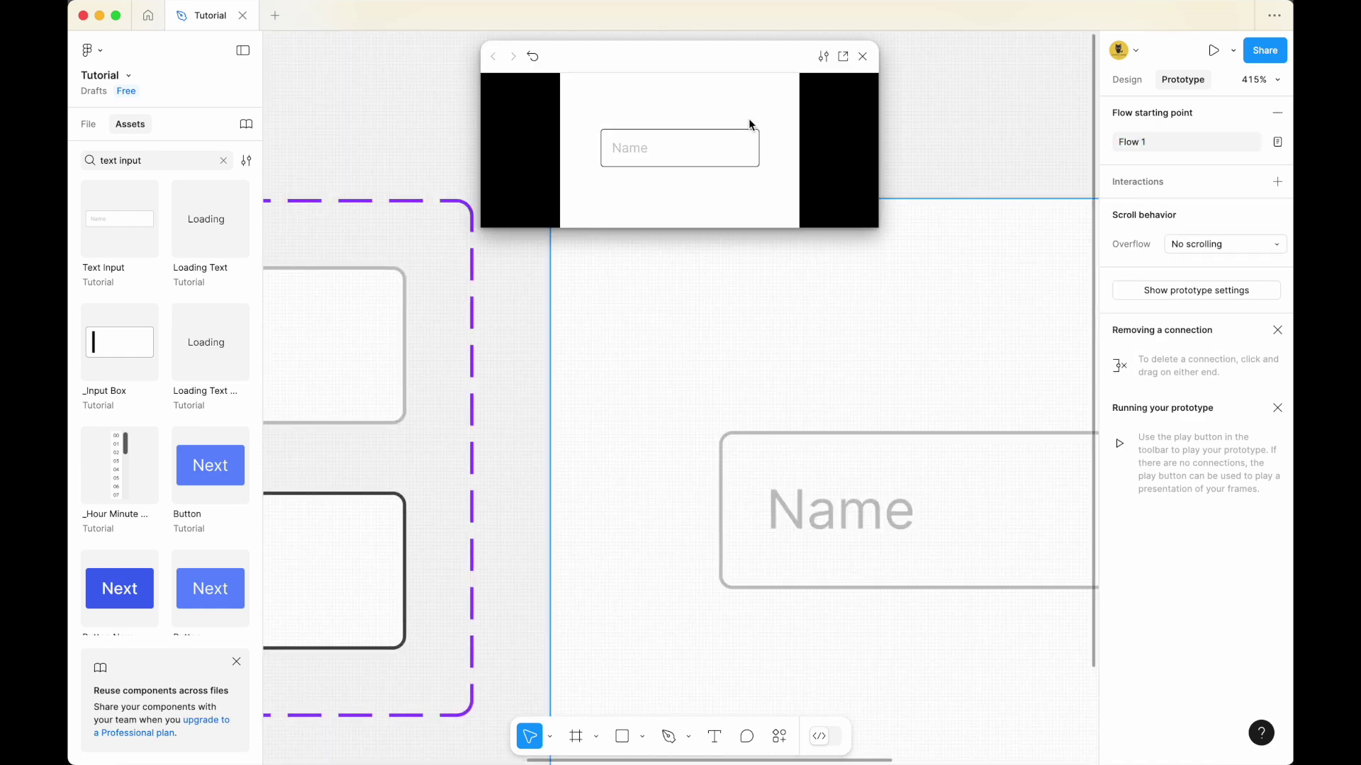
{"action": "left_click", "coordinate": [843, 59]}
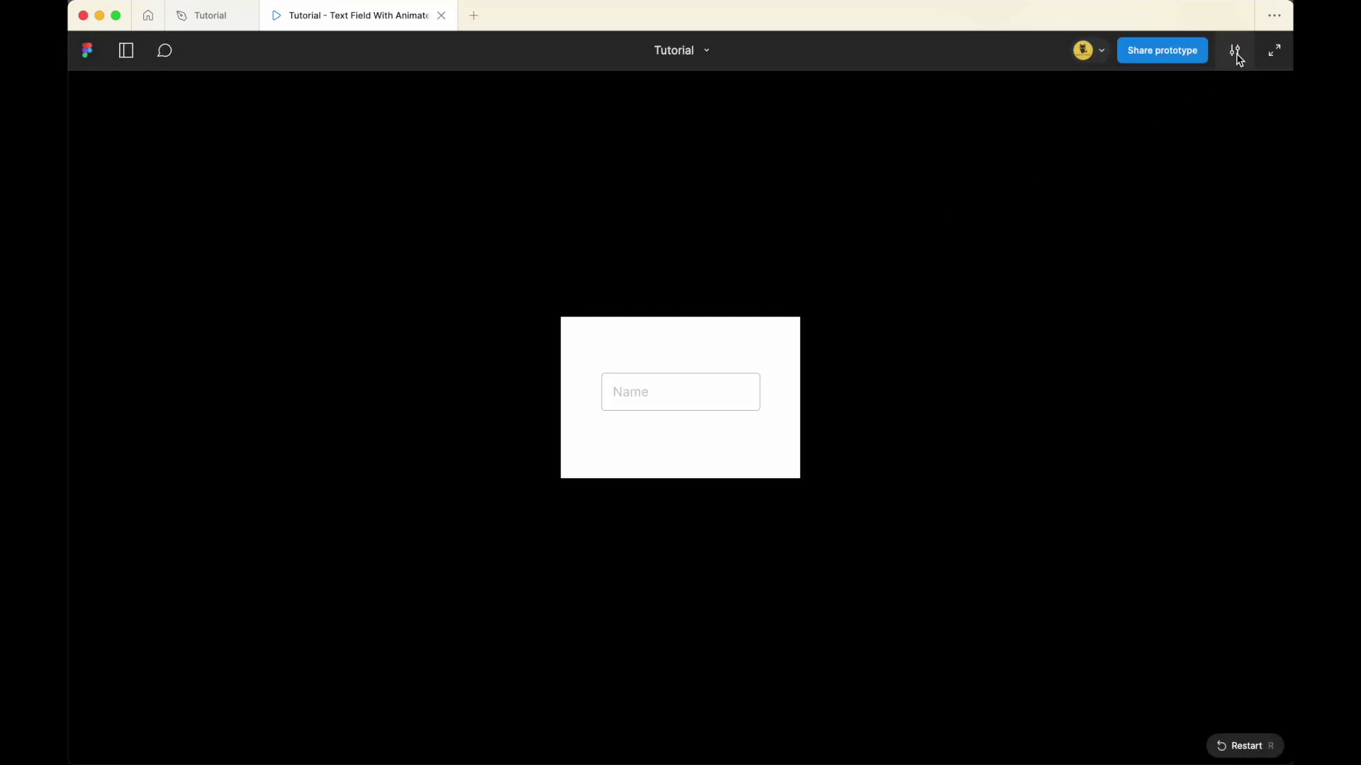
{"action": "left_click", "coordinate": [1236, 55]}
{"action": "left_click", "coordinate": [1194, 203]}
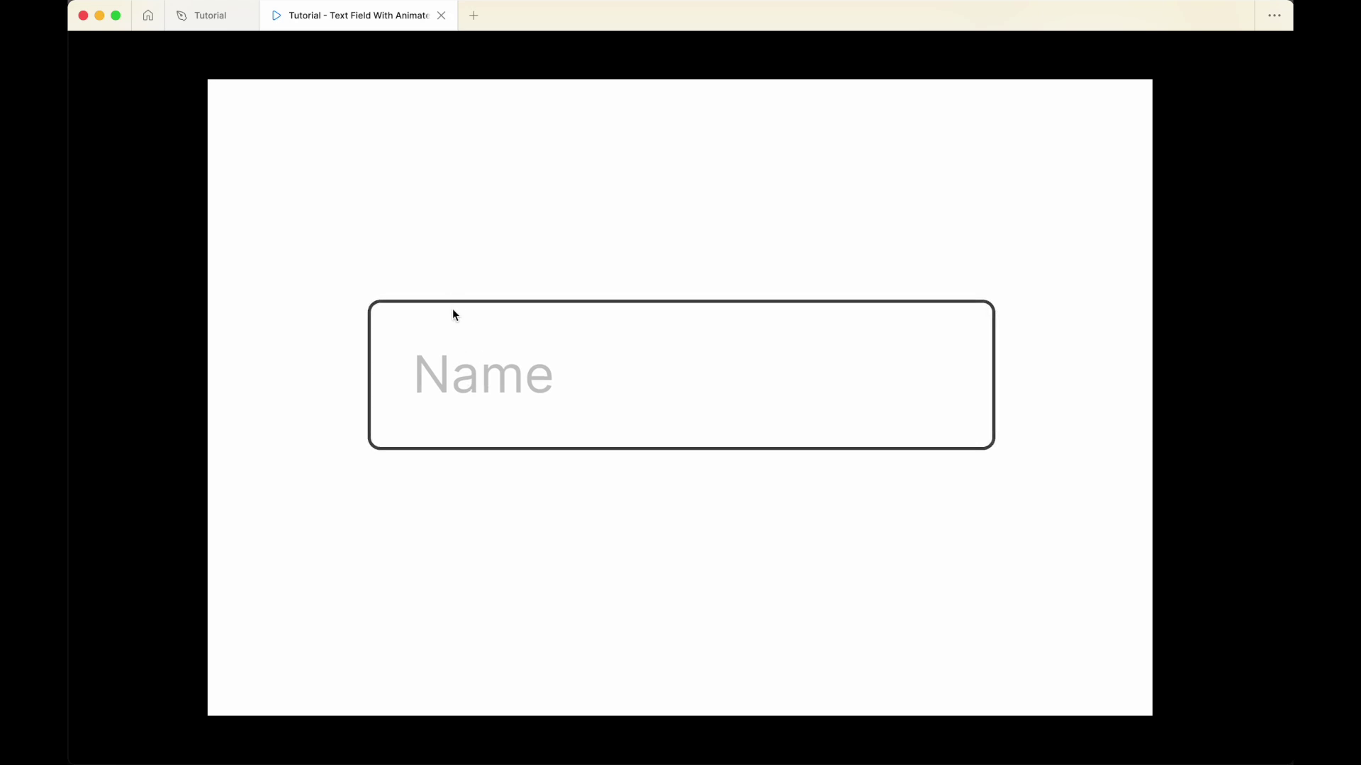
Return to the Tutorial design file and add a third Text Input variant based on the hover variant.
{"action": "left_click", "coordinate": [205, 15]}
{"action": "scroll", "coordinate": [630, 121], "scroll_direction": "down", "scroll_amount": 5}
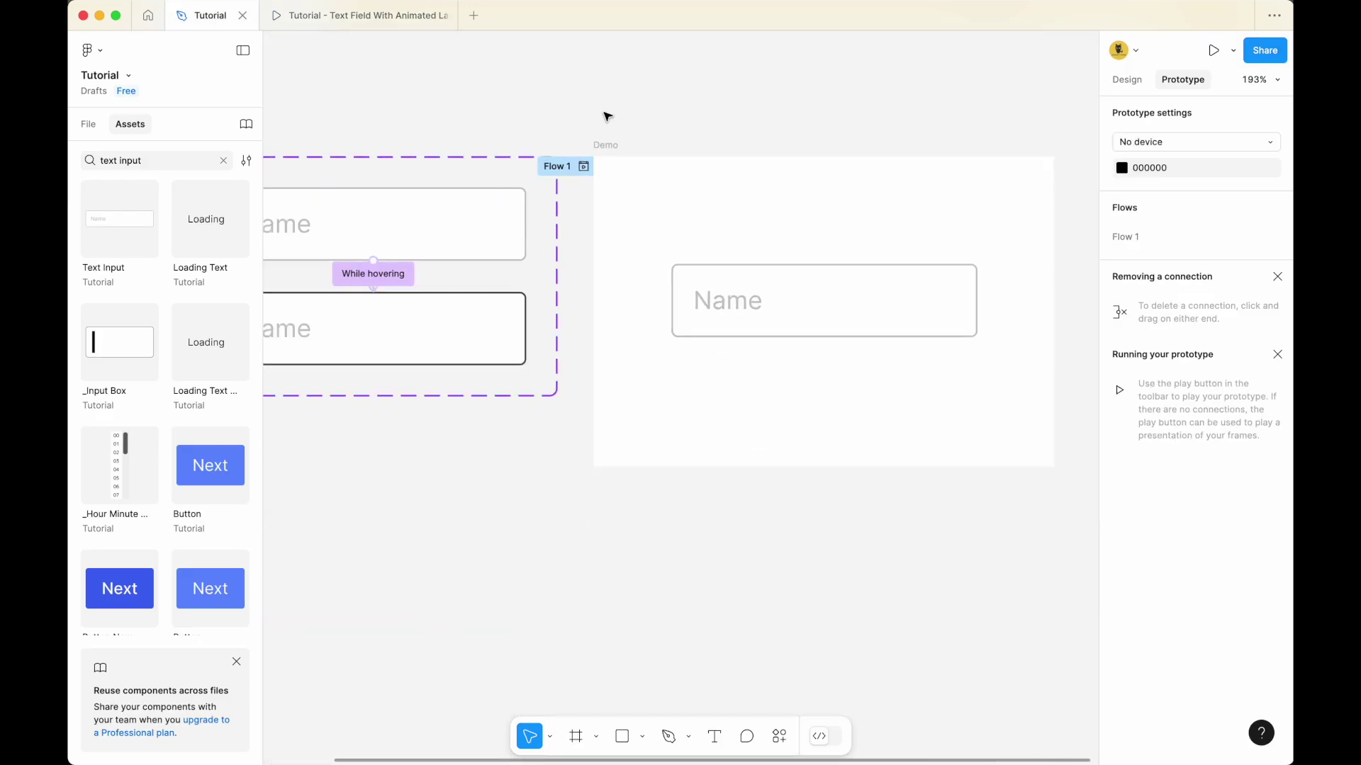
{"action": "left_click", "coordinate": [440, 155]}
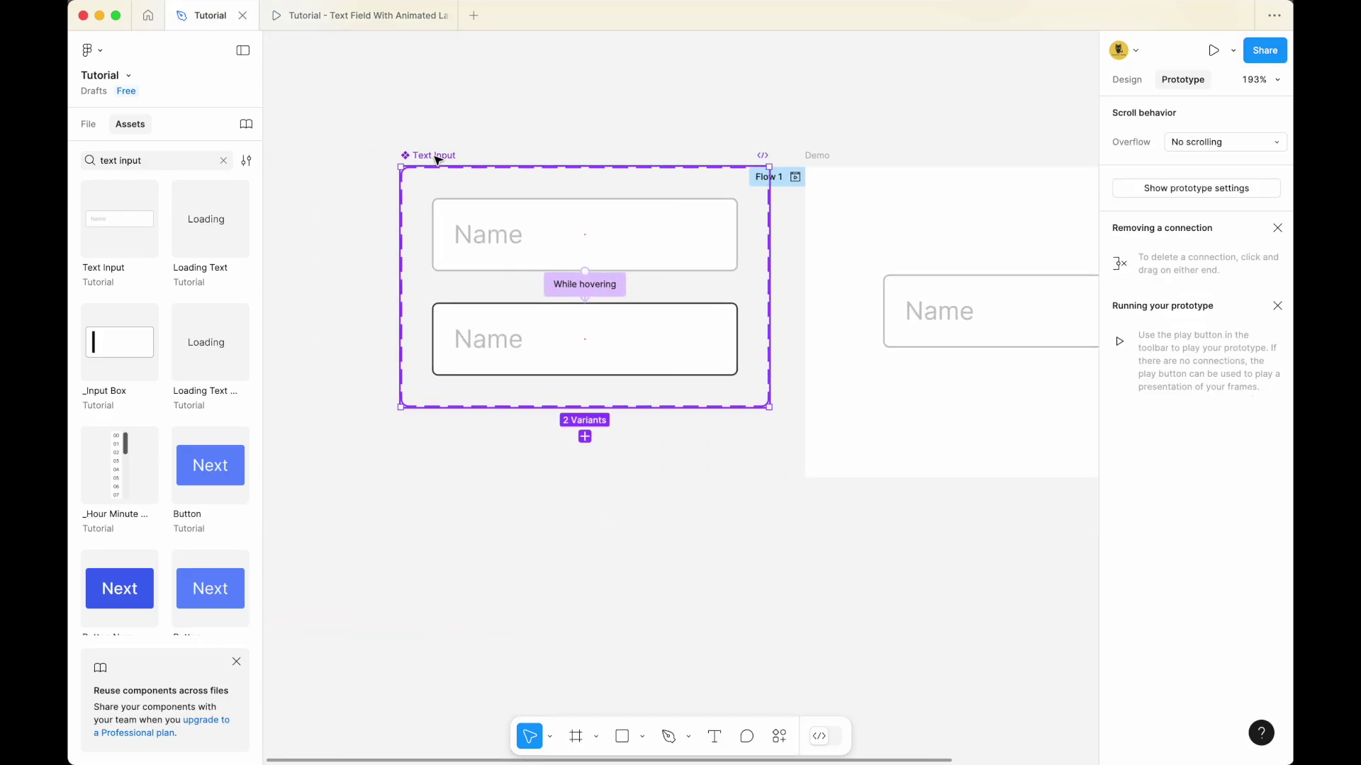
{"action": "left_click", "coordinate": [1127, 81]}
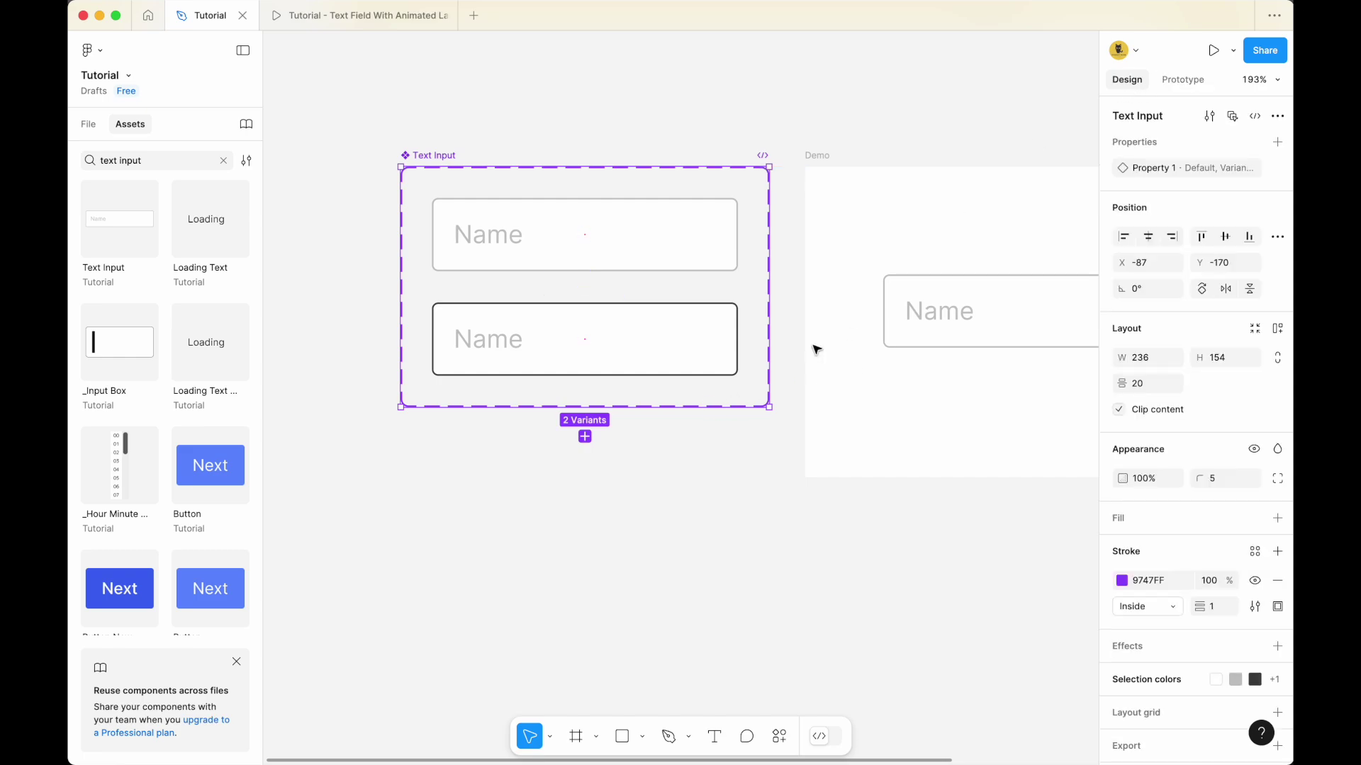
{"action": "left_click", "coordinate": [673, 361]}
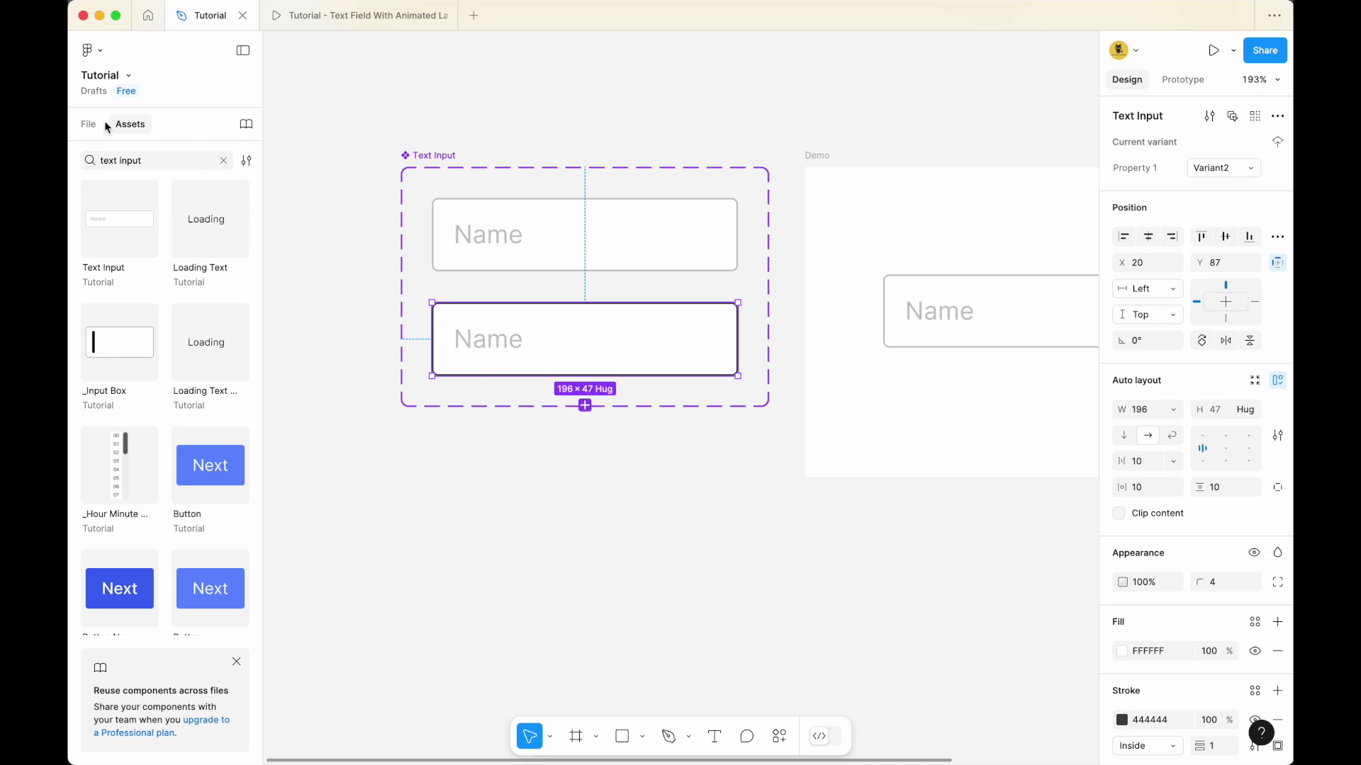
{"action": "left_click", "coordinate": [585, 405]}
{"action": "left_click", "coordinate": [340, 300]}
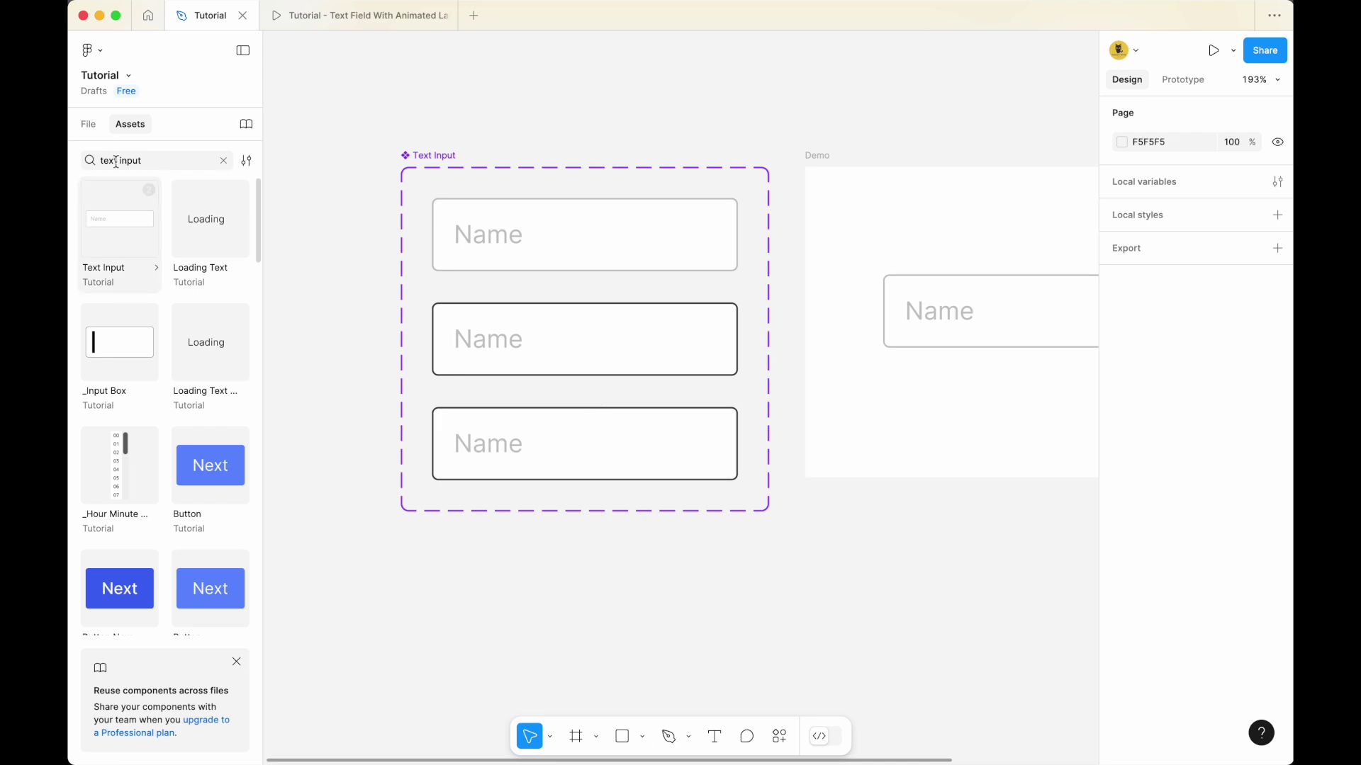
Show the file's layers and rename the Text Input component set's variant property to "State".
{"action": "left_click", "coordinate": [89, 125]}
{"action": "scroll", "coordinate": [598, 130], "scroll_direction": "up", "scroll_amount": 3}
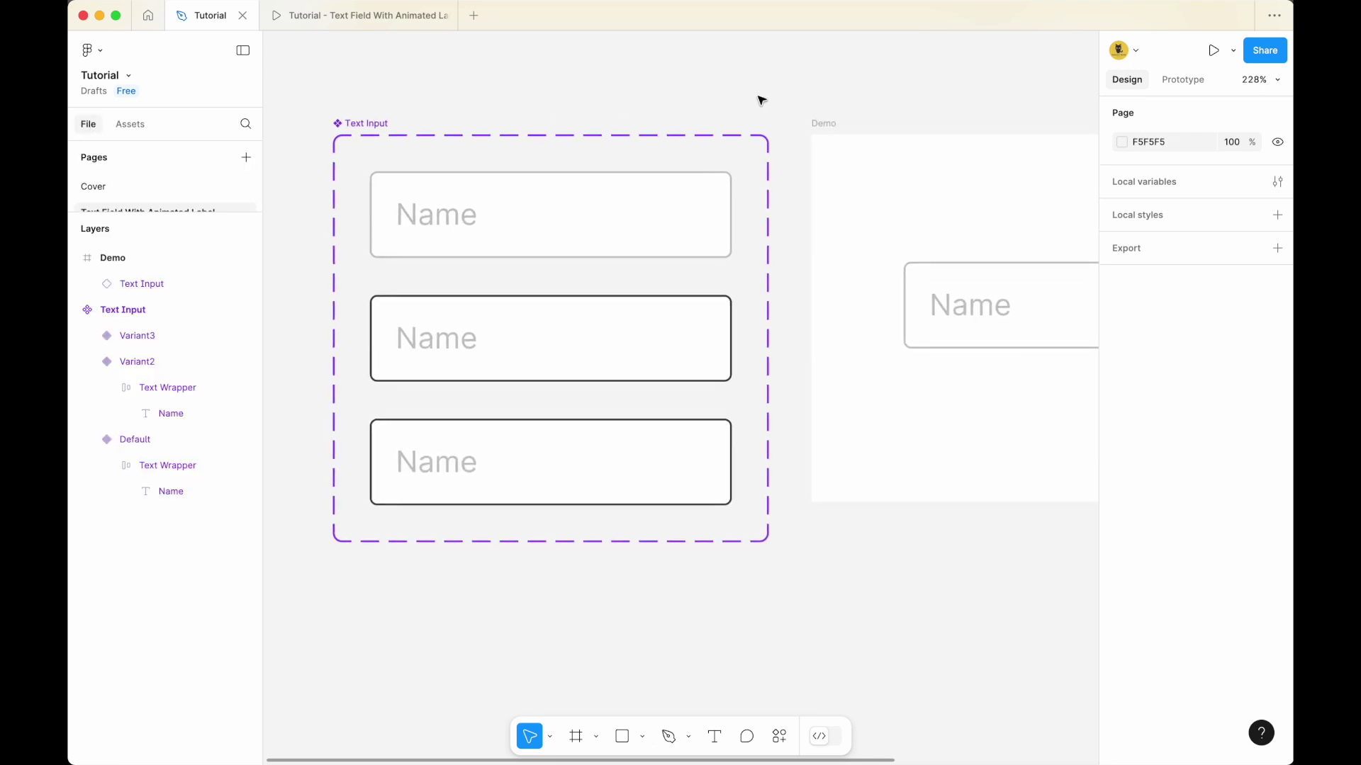
{"action": "left_click", "coordinate": [392, 124]}
{"action": "left_click", "coordinate": [416, 126]}
{"action": "left_click", "coordinate": [371, 128]}
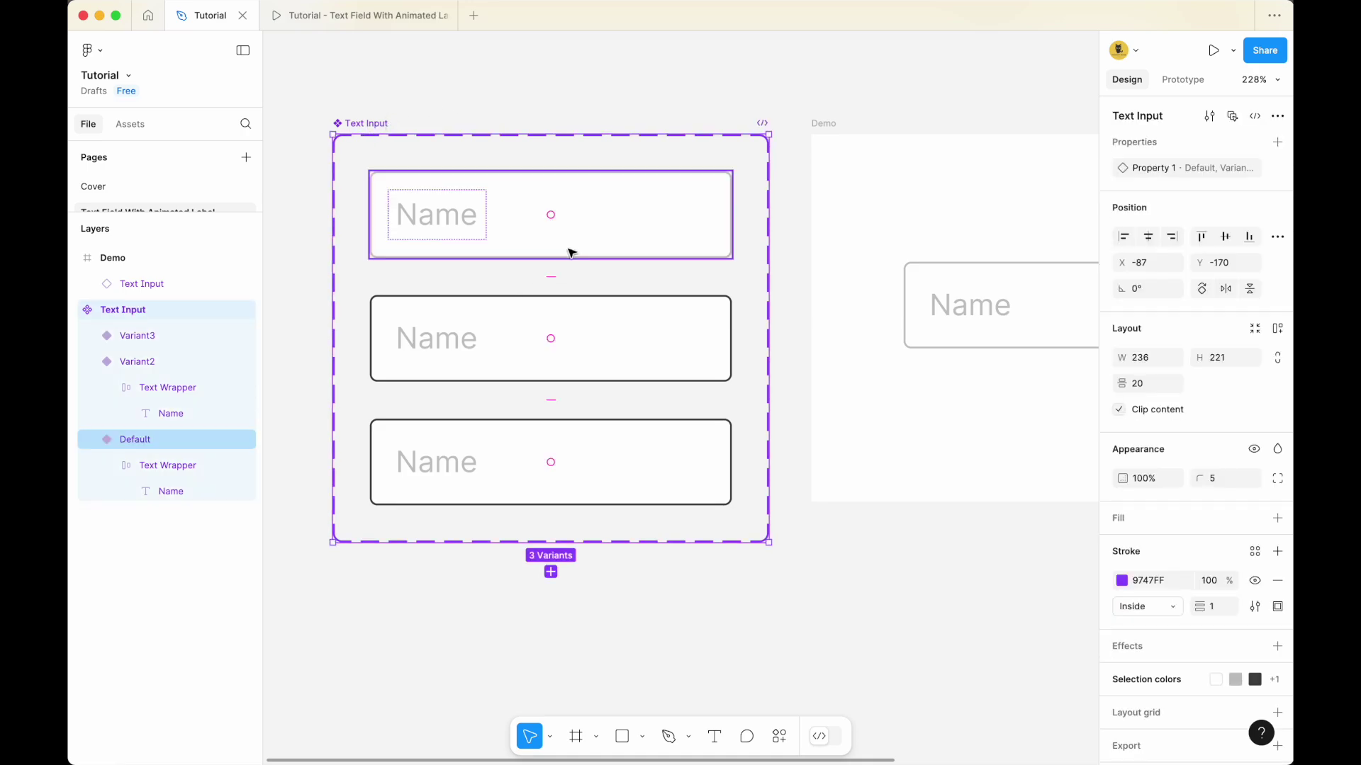
{"action": "left_click", "coordinate": [581, 231]}
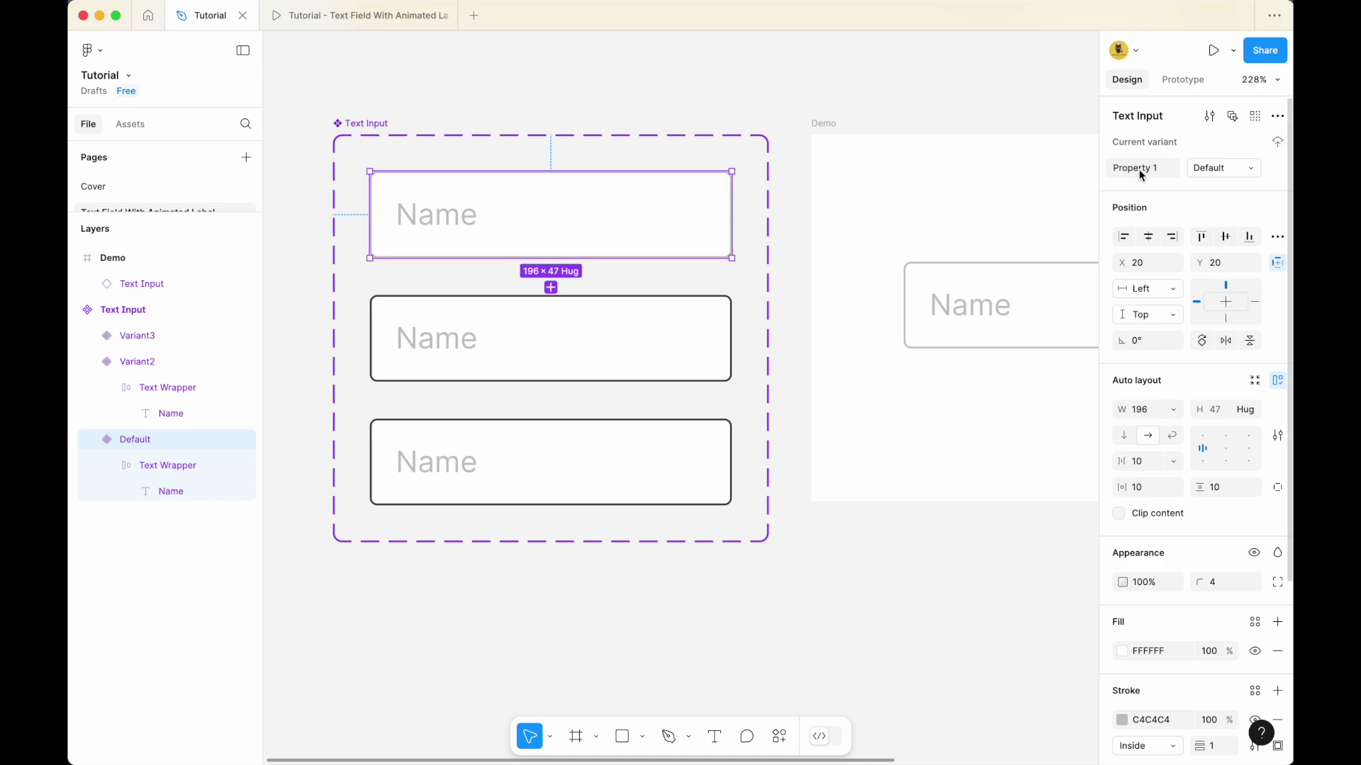
{"action": "type", "text": "State"}
{"action": "key", "text": "Return"}
Set the State value of the second Text Input variant to "Hover".
{"action": "left_click", "coordinate": [650, 355]}
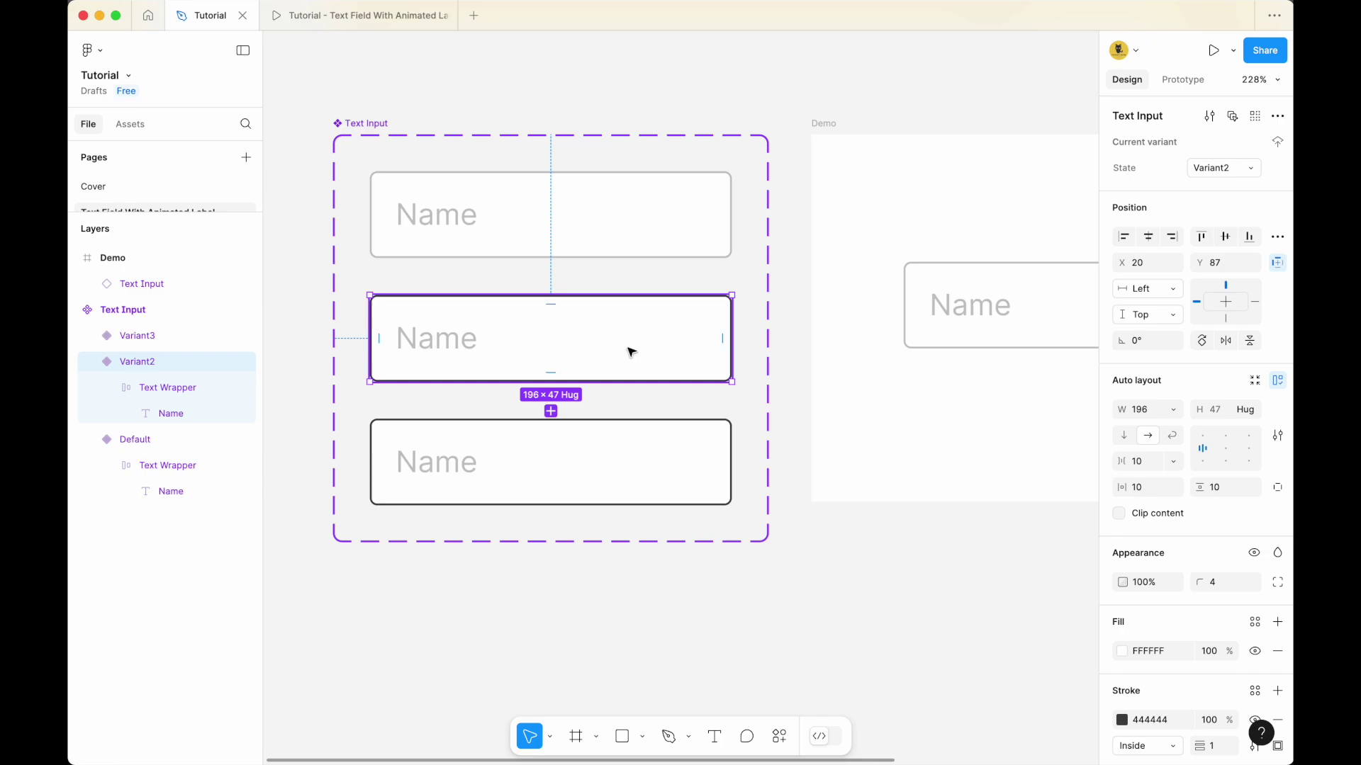
{"action": "double_click", "coordinate": [1218, 173]}
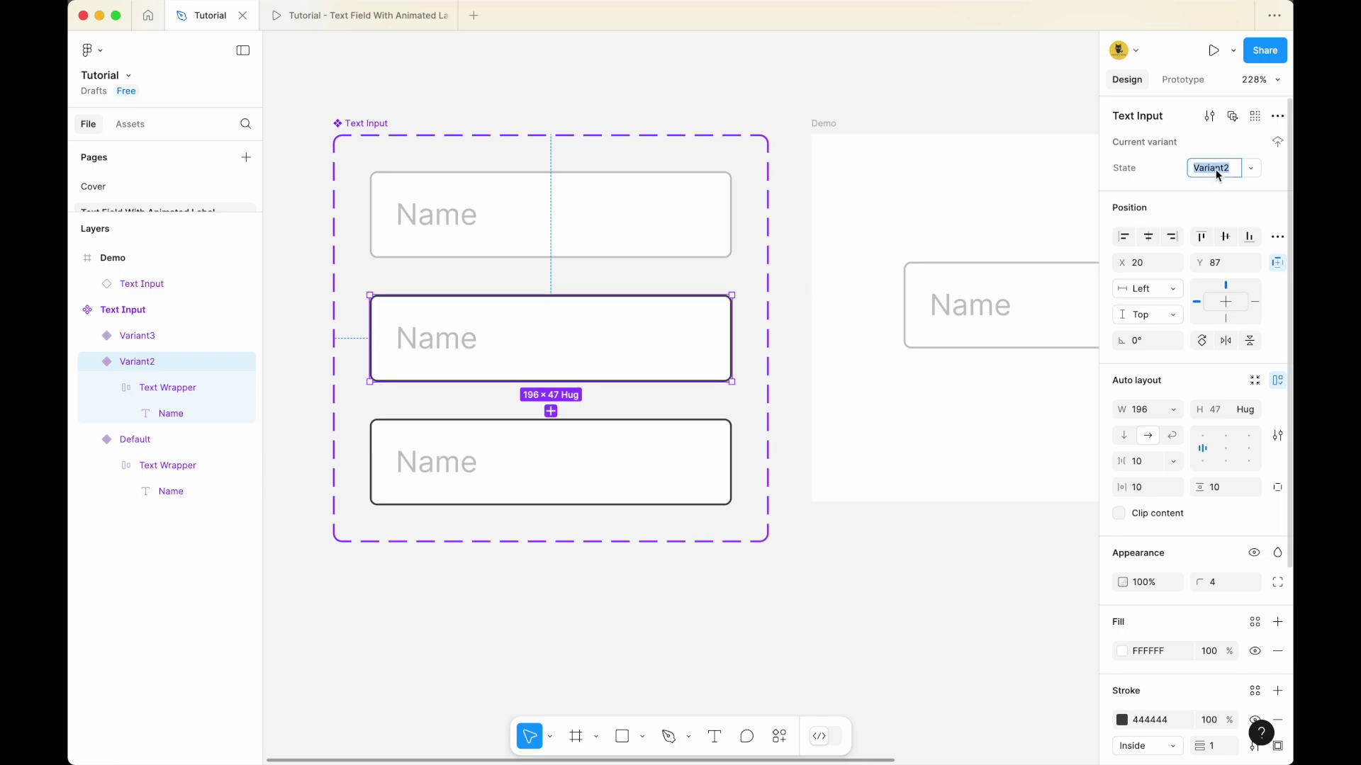
{"action": "type", "text": "Hover"}
{"action": "key", "text": "Return"}
Set the State value of the third Text Input variant to "Active".
{"action": "left_click", "coordinate": [647, 461]}
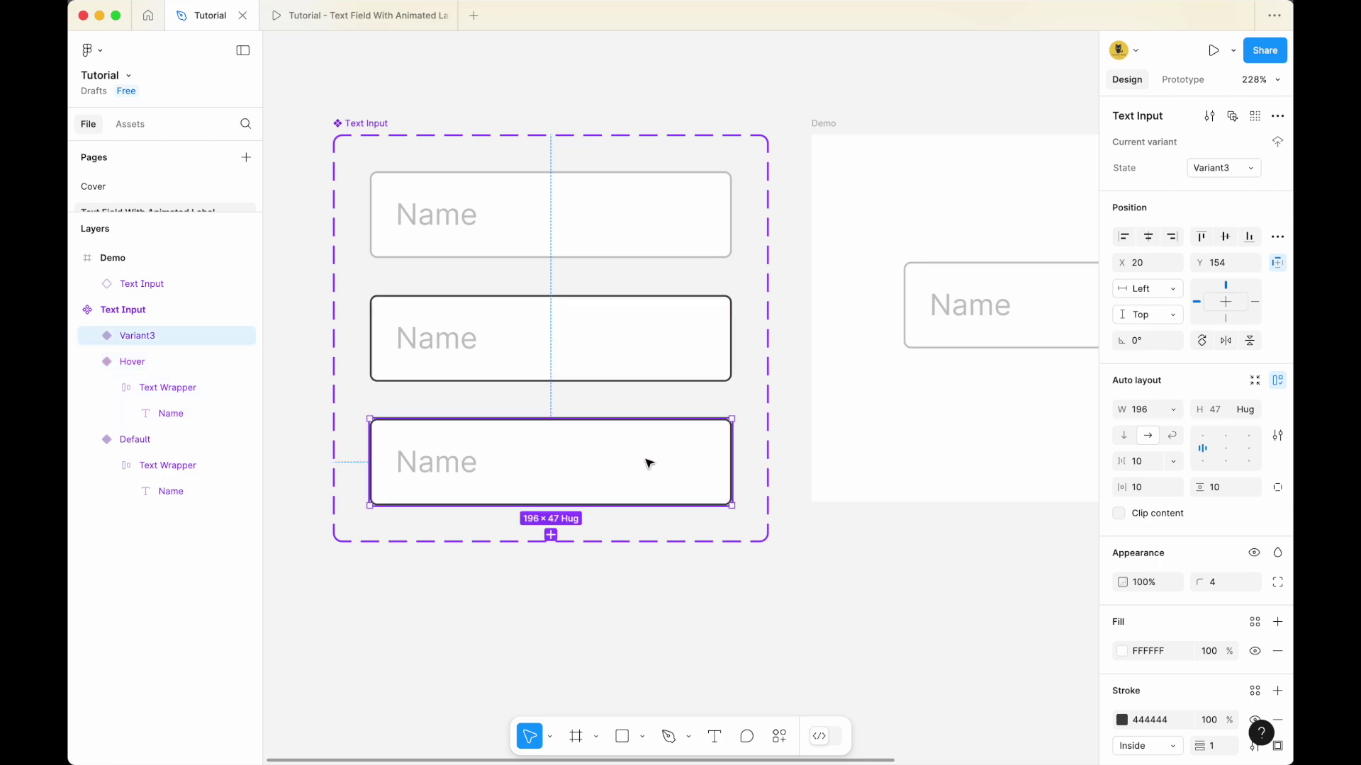
{"action": "double_click", "coordinate": [1214, 170]}
{"action": "type", "text": "Ac"}
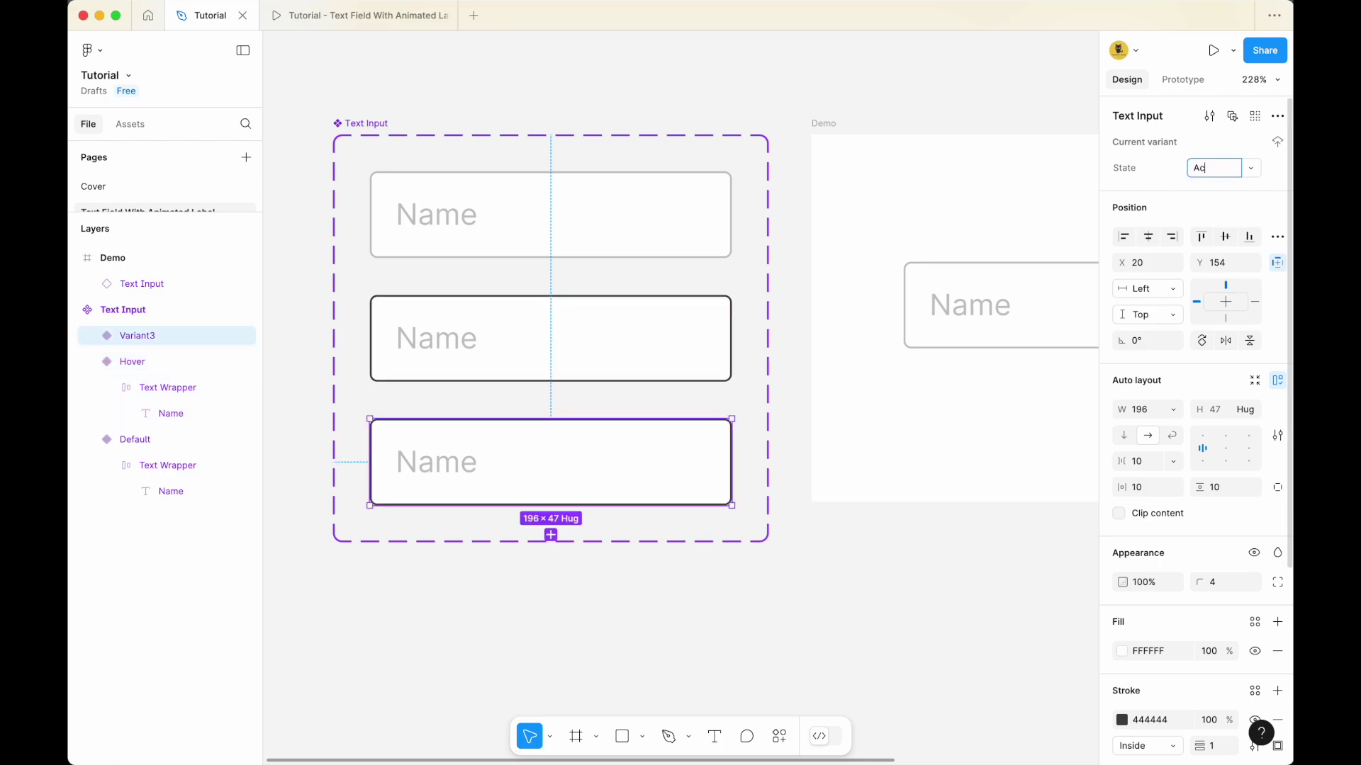
{"action": "type", "text": "tiev"}
{"action": "key", "text": "Return"}
{"action": "double_click", "coordinate": [1214, 170]}
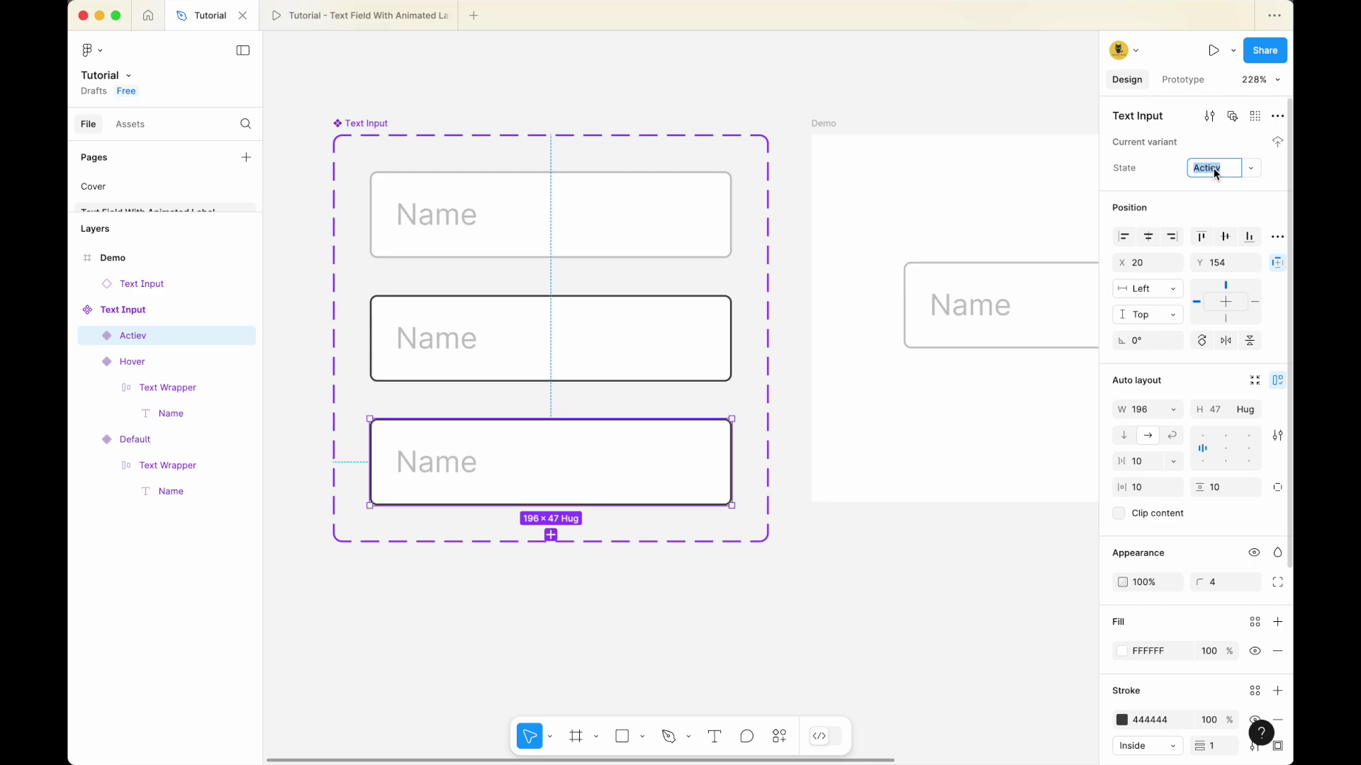
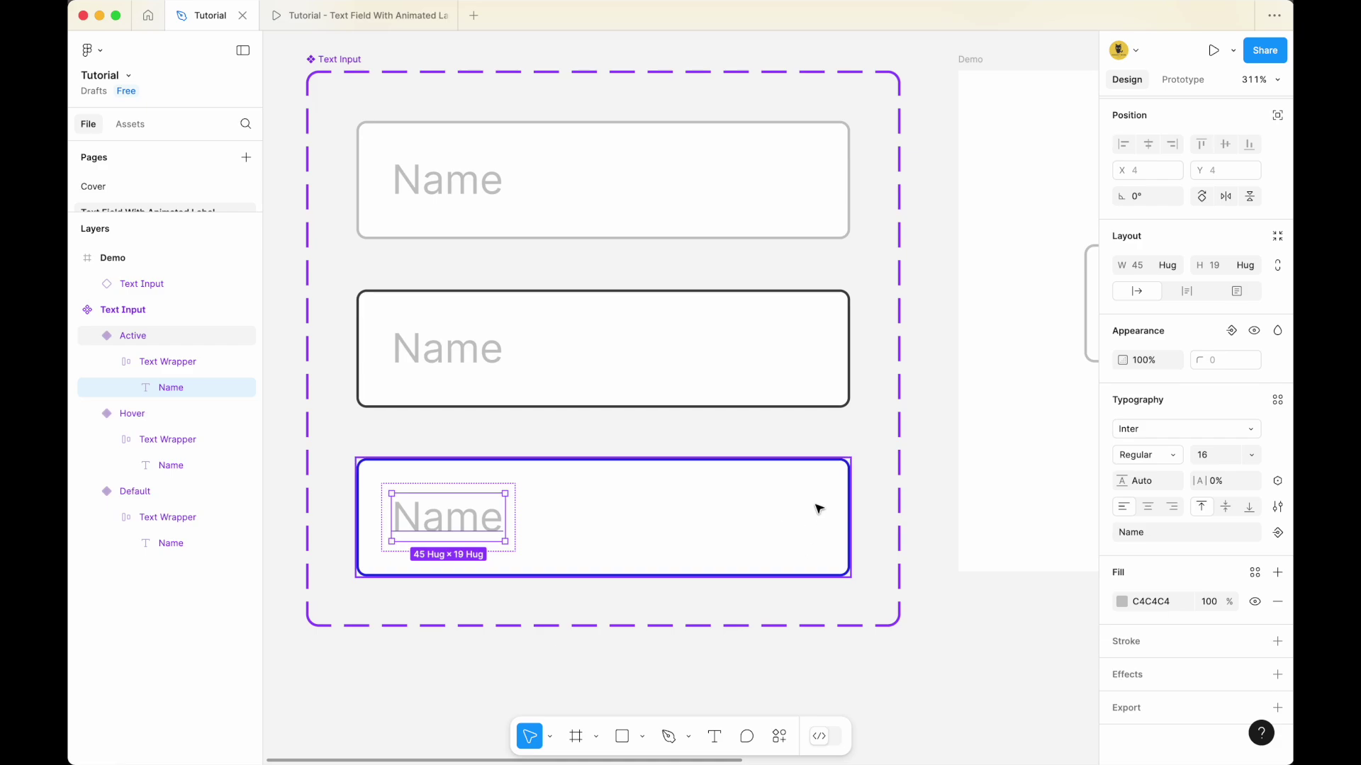
Copy the Active variant's stroke colour 212BE8 and apply it as the fill of its Name text.
{"action": "left_click", "coordinate": [816, 513]}
{"action": "scroll", "coordinate": [902, 554], "scroll_direction": "down", "scroll_amount": 1}
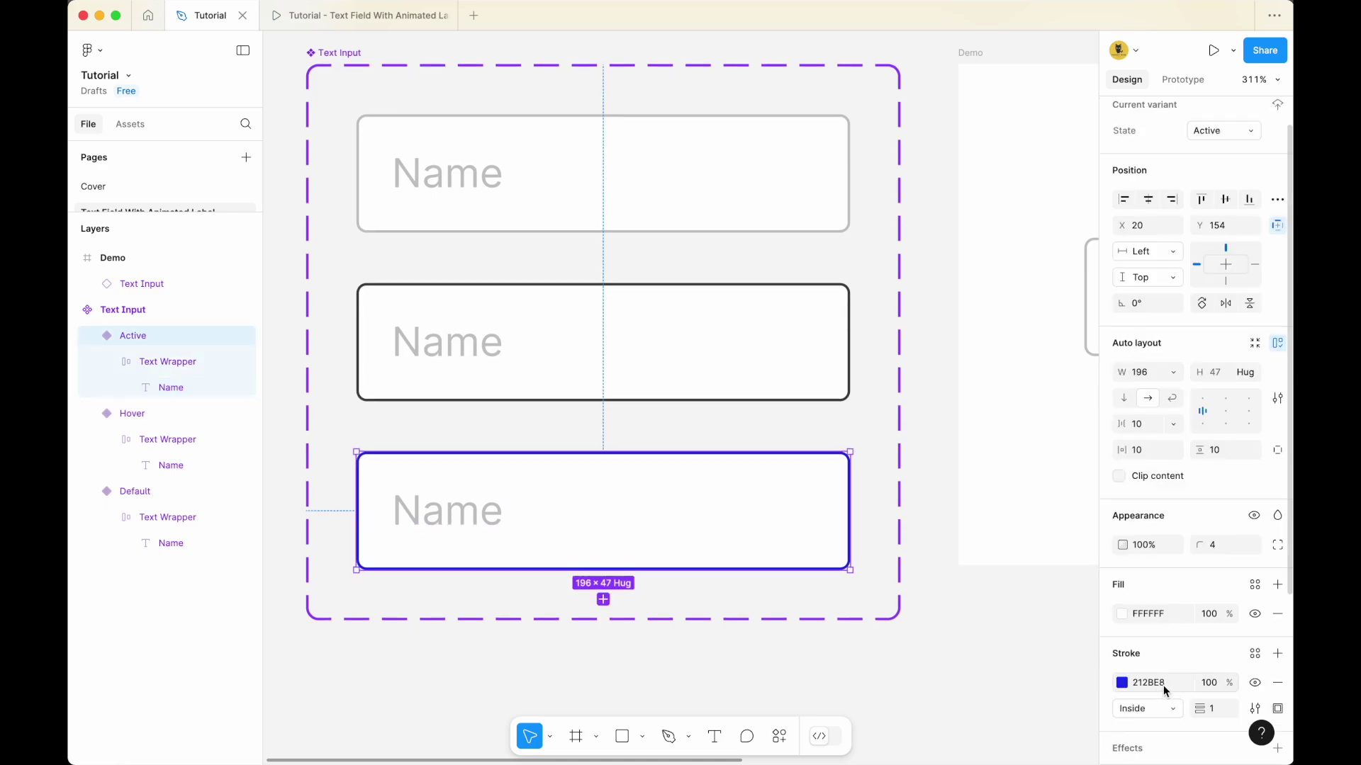
{"action": "scroll", "coordinate": [1163, 686], "scroll_direction": "down", "scroll_amount": 2}
{"action": "left_click", "coordinate": [1145, 657]}
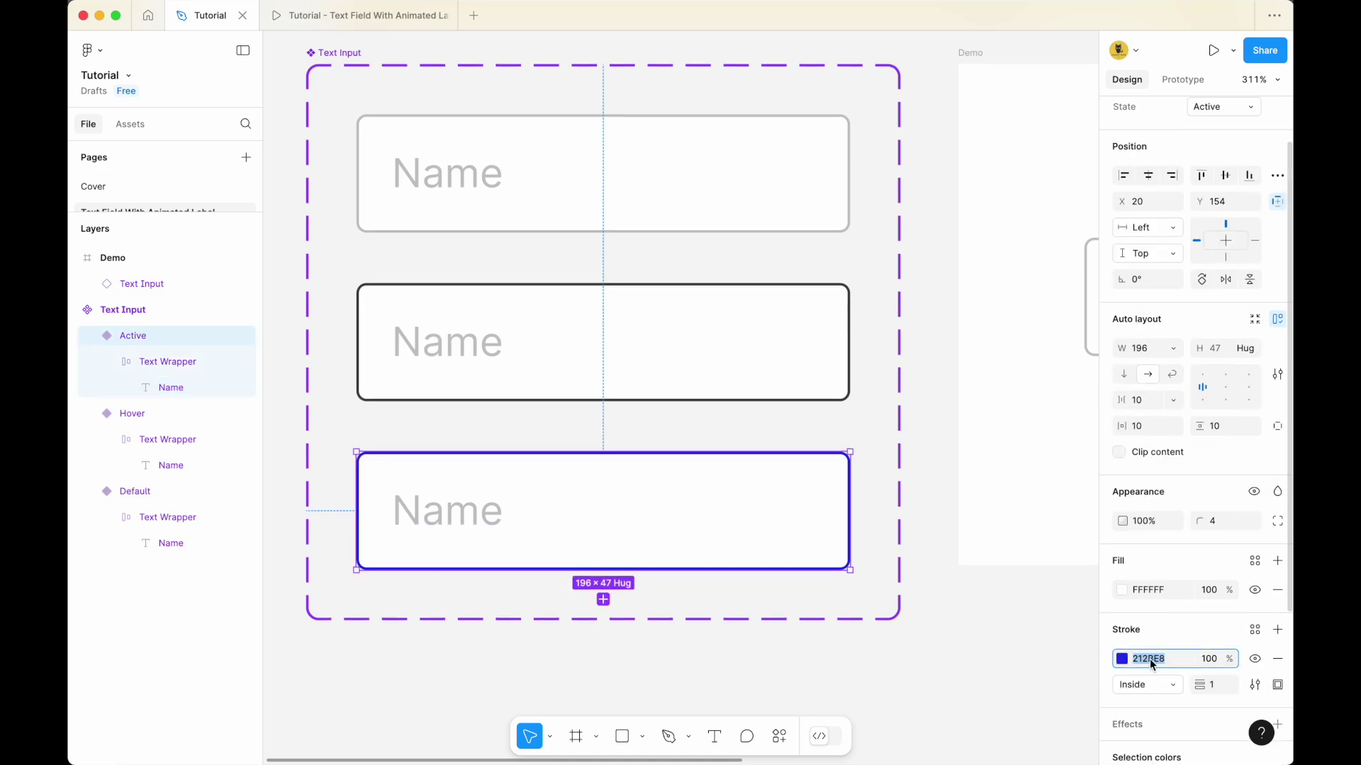
{"action": "left_click", "coordinate": [469, 518]}
{"action": "double_click", "coordinate": [469, 518]}
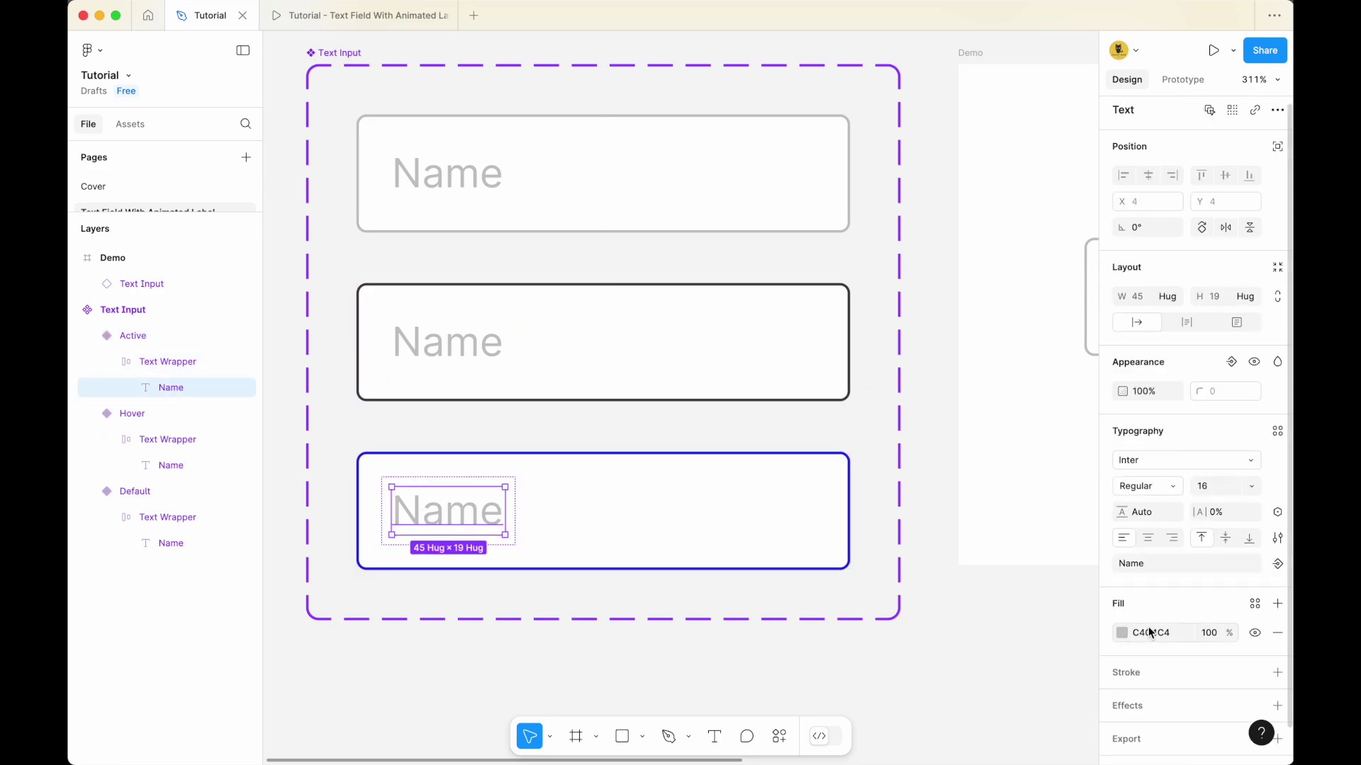
{"action": "scroll", "coordinate": [1154, 625], "scroll_direction": "down", "scroll_amount": 2}
{"action": "left_click", "coordinate": [1154, 602]}
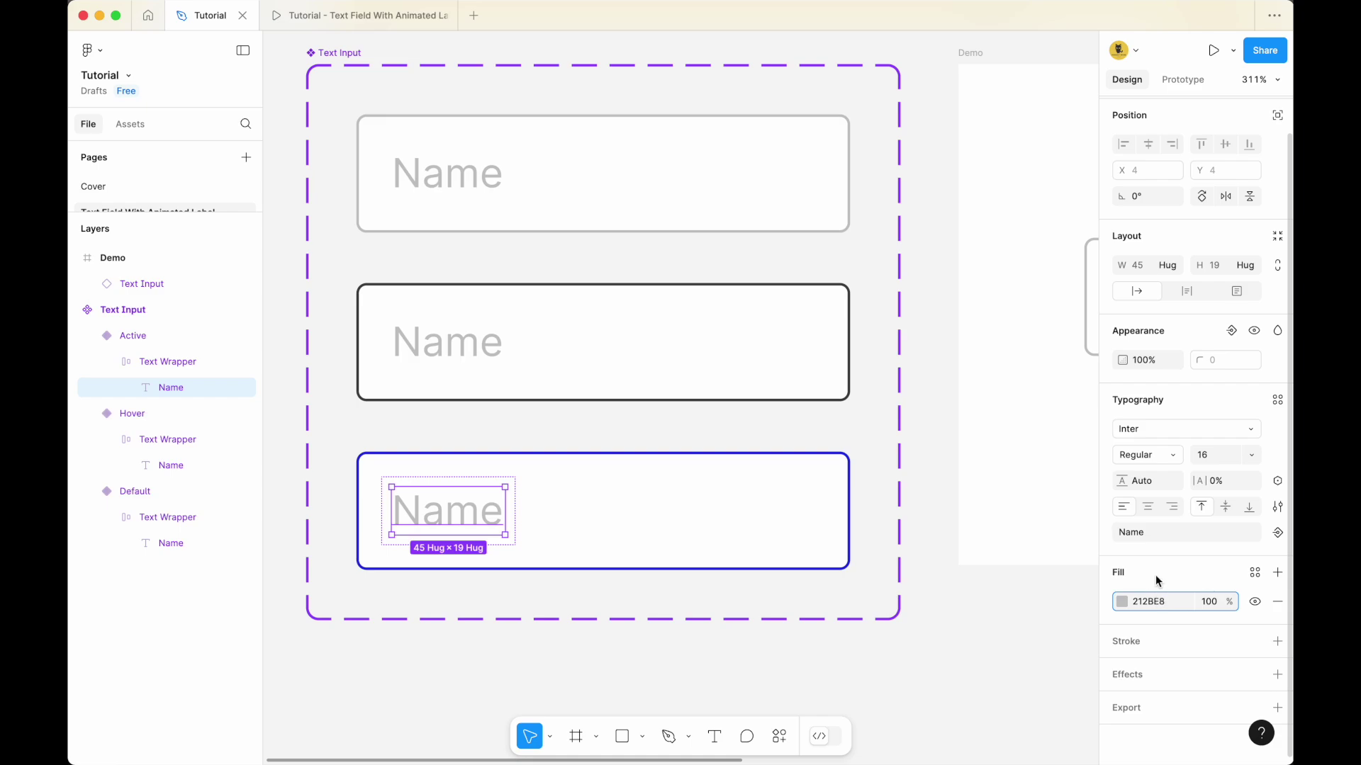
{"action": "key", "text": "Return"}
{"action": "left_click", "coordinate": [751, 540]}
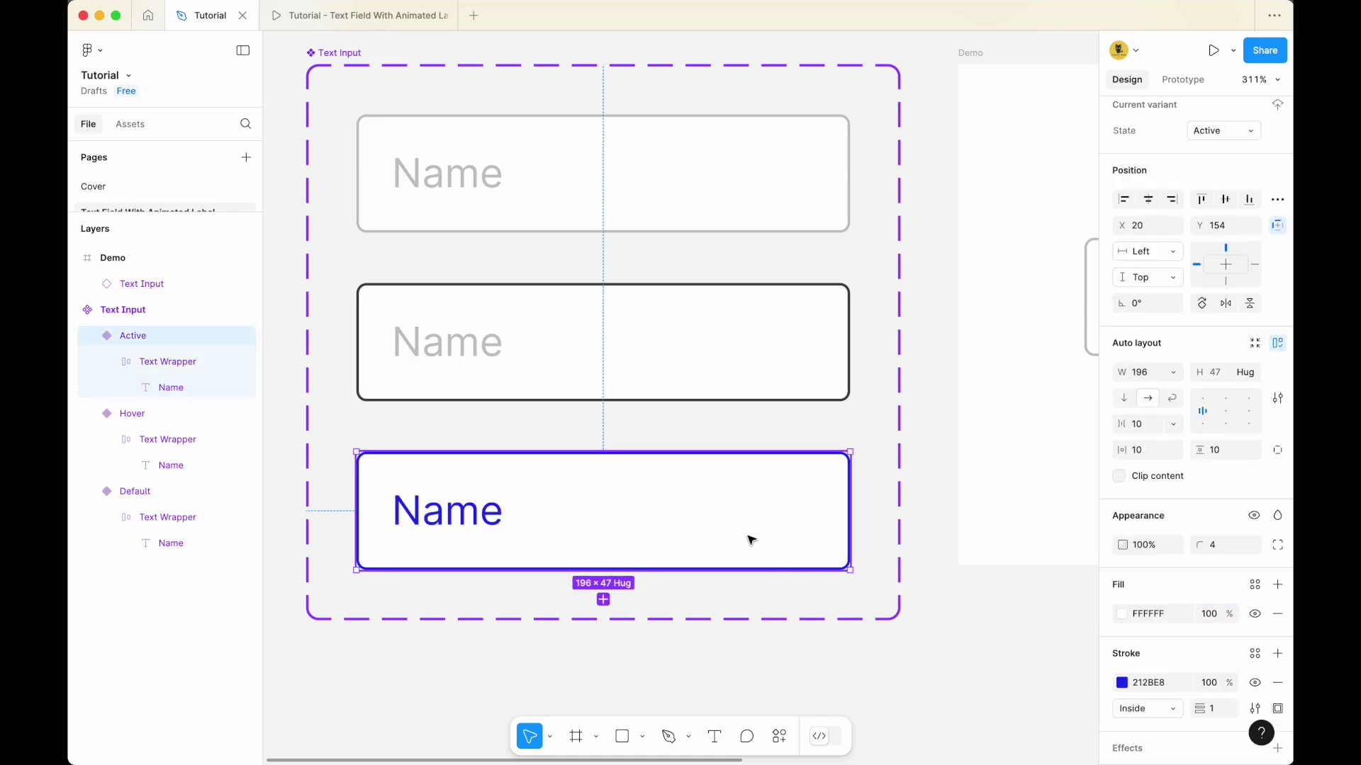
{"action": "left_click", "coordinate": [853, 628]}
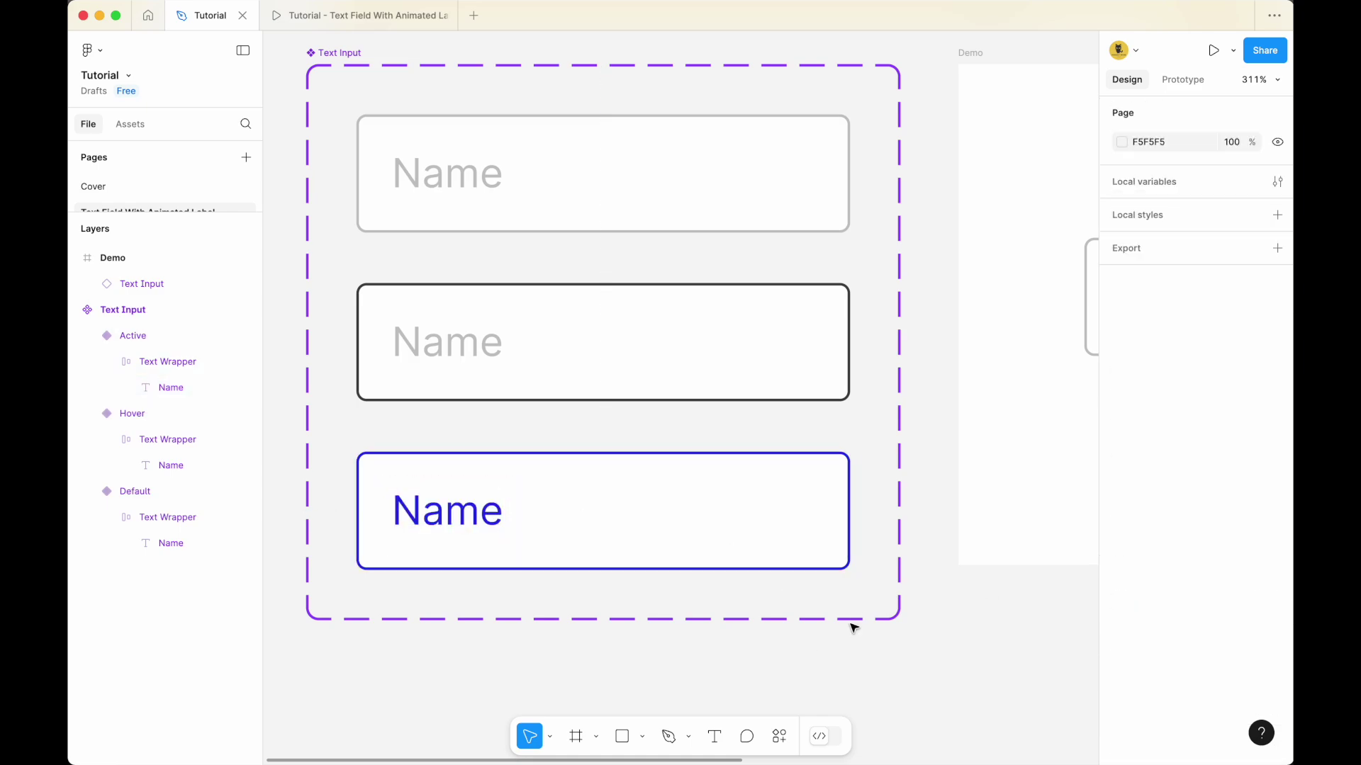
Connect the Hover variant to Active with an on-click Change to interaction using Smart animate, Ease out, 300 ms.
{"action": "left_click", "coordinate": [618, 521]}
{"action": "left_click", "coordinate": [730, 364]}
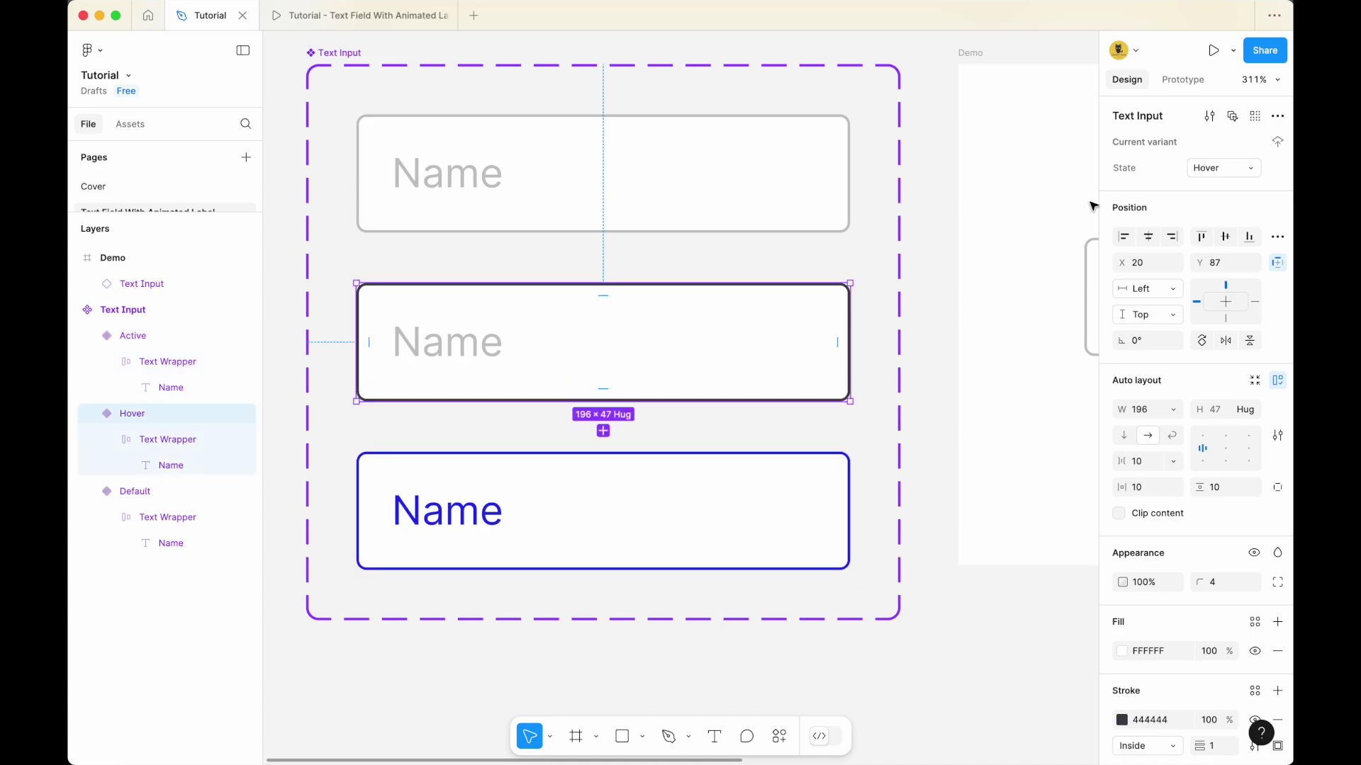
{"action": "key", "text": "shift+e"}
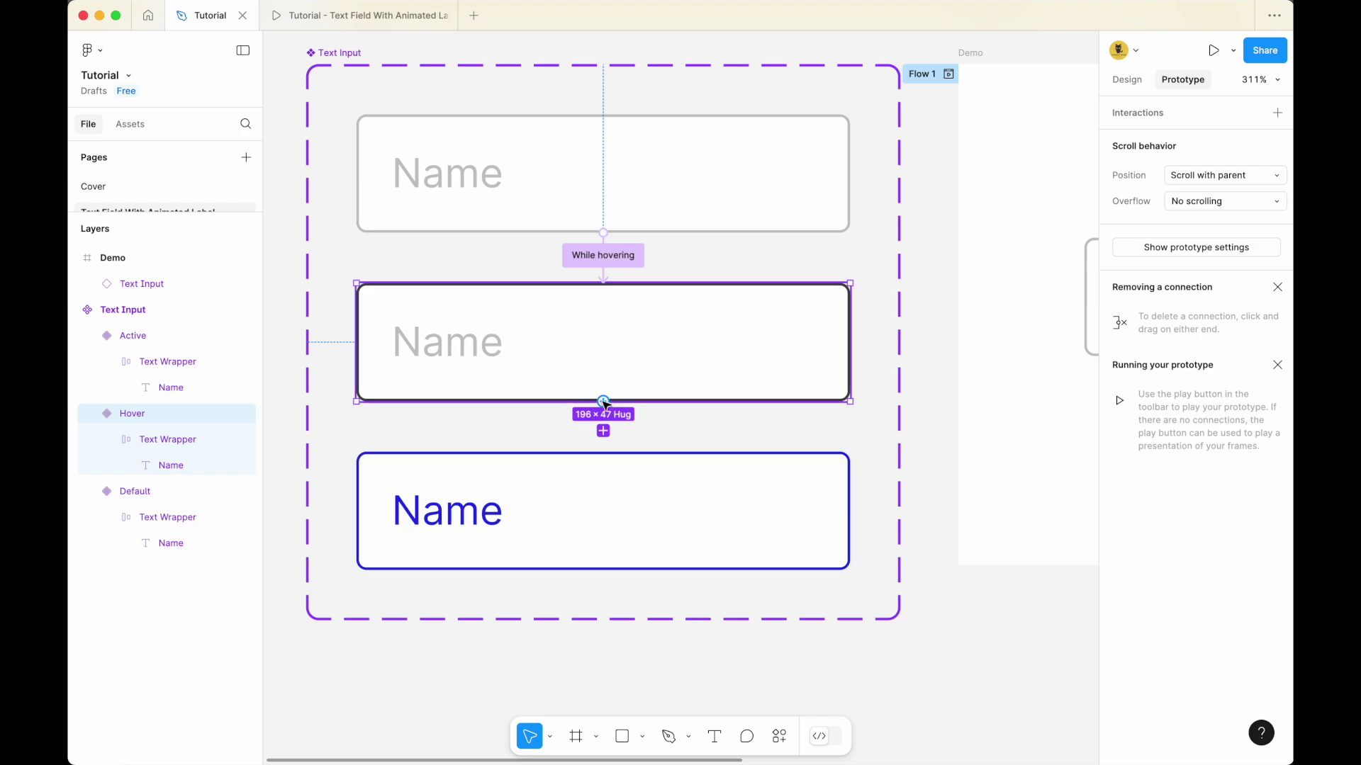
{"action": "left_click_drag", "start_coordinate": [603, 402], "coordinate": [677, 462]}
{"action": "scroll", "coordinate": [678, 453], "scroll_direction": "down", "scroll_amount": 2}
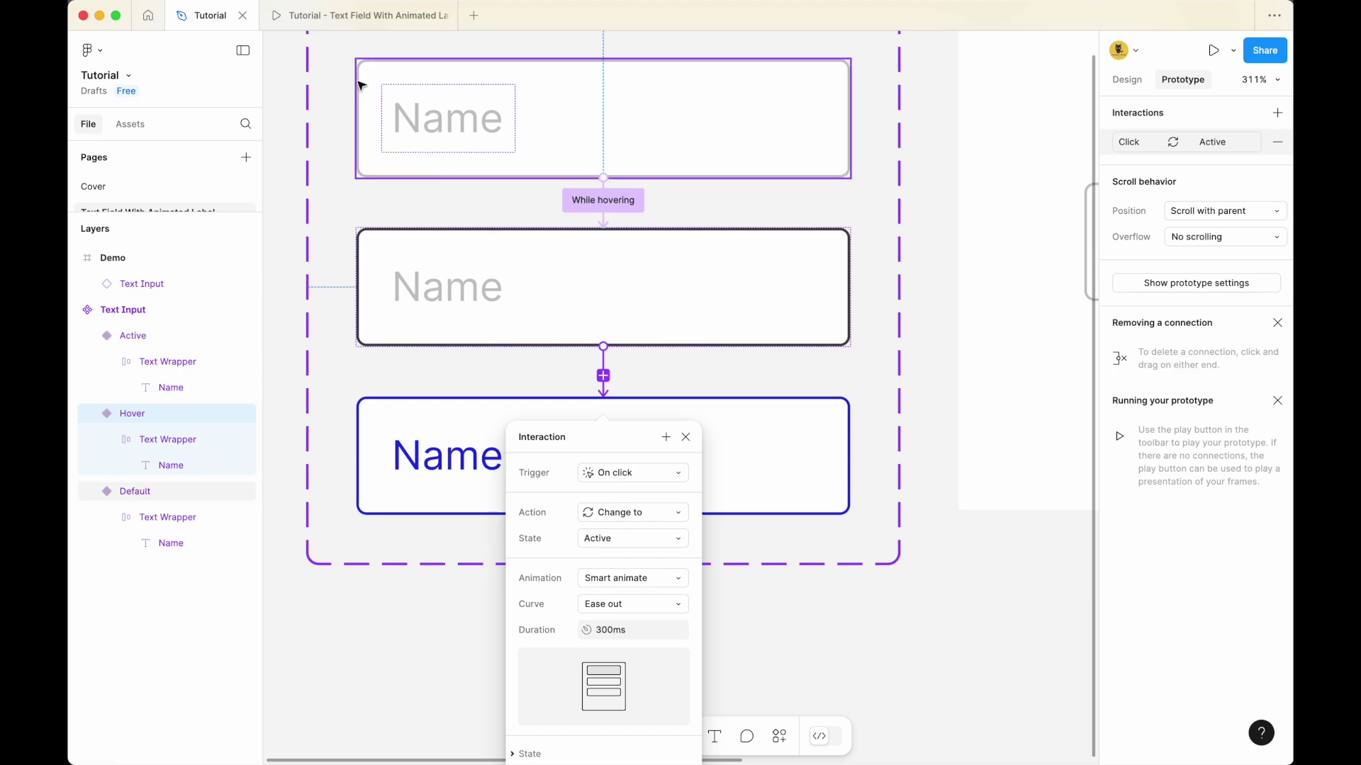
Test the text field's click interaction and a click outside the field in the prototype preview.
{"action": "left_click", "coordinate": [351, 20]}
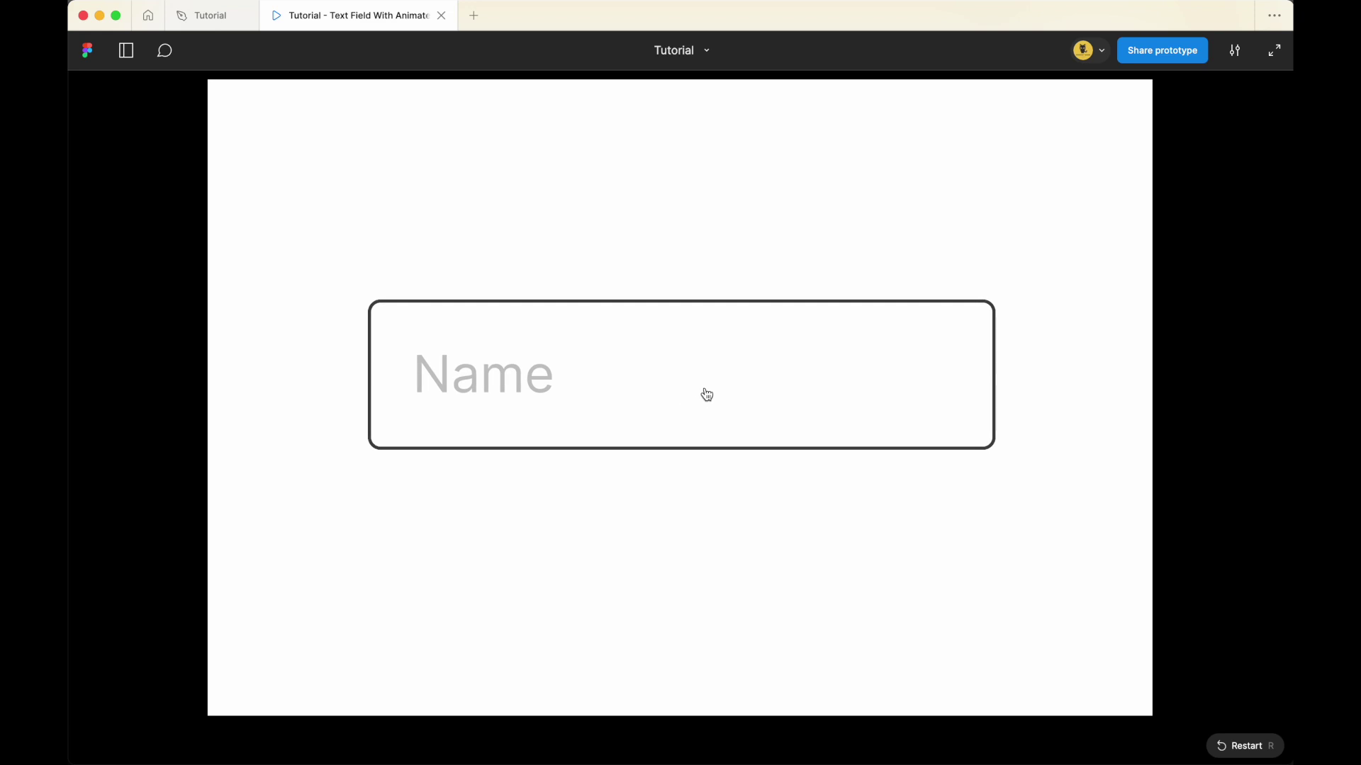
{"action": "left_click", "coordinate": [776, 358]}
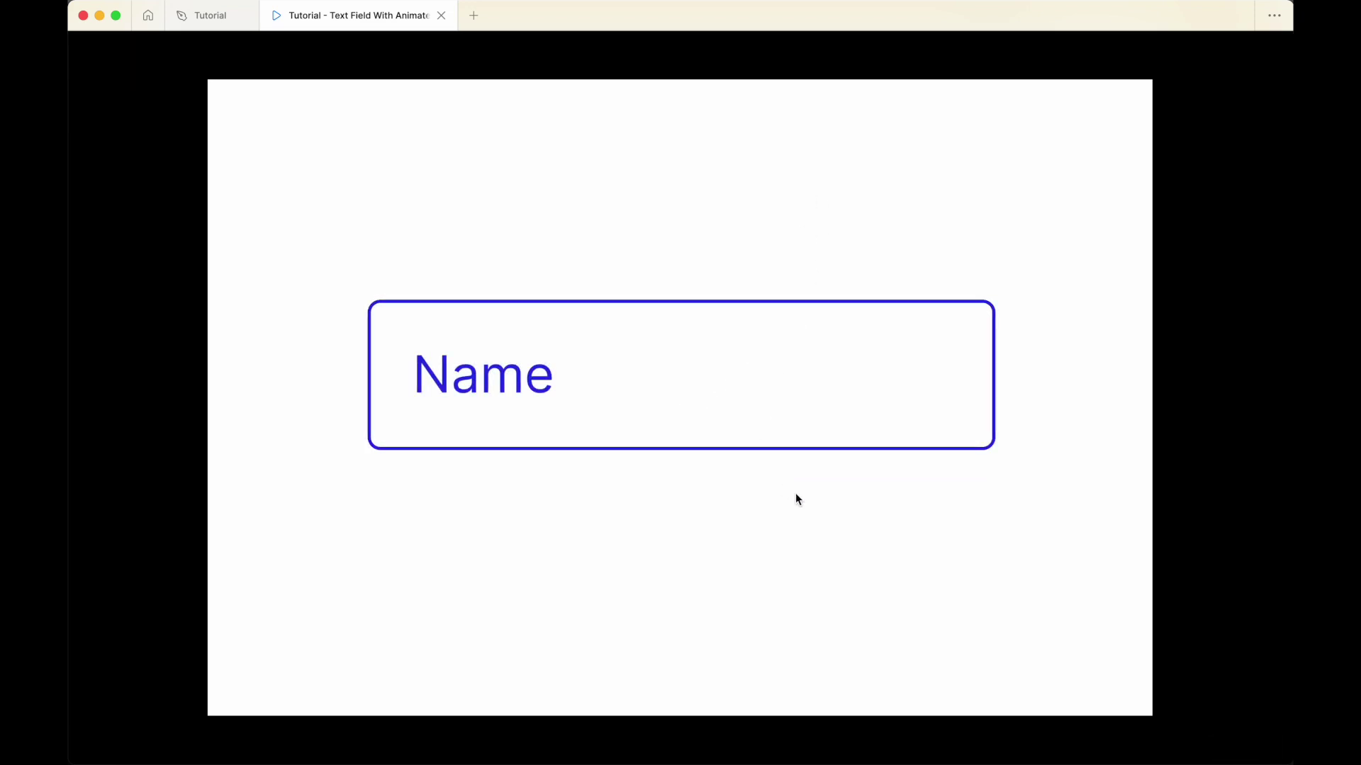
{"action": "left_click", "coordinate": [798, 516]}
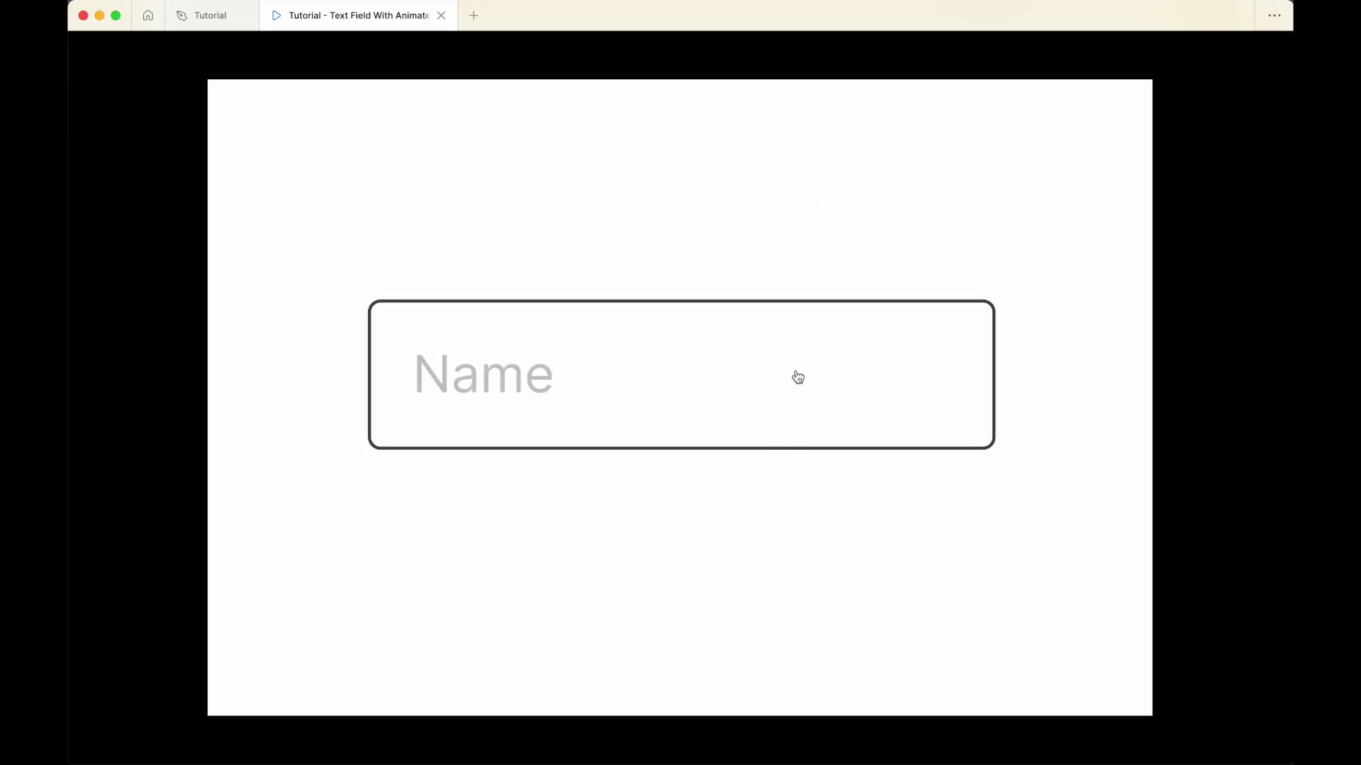
{"action": "left_click", "coordinate": [828, 388]}
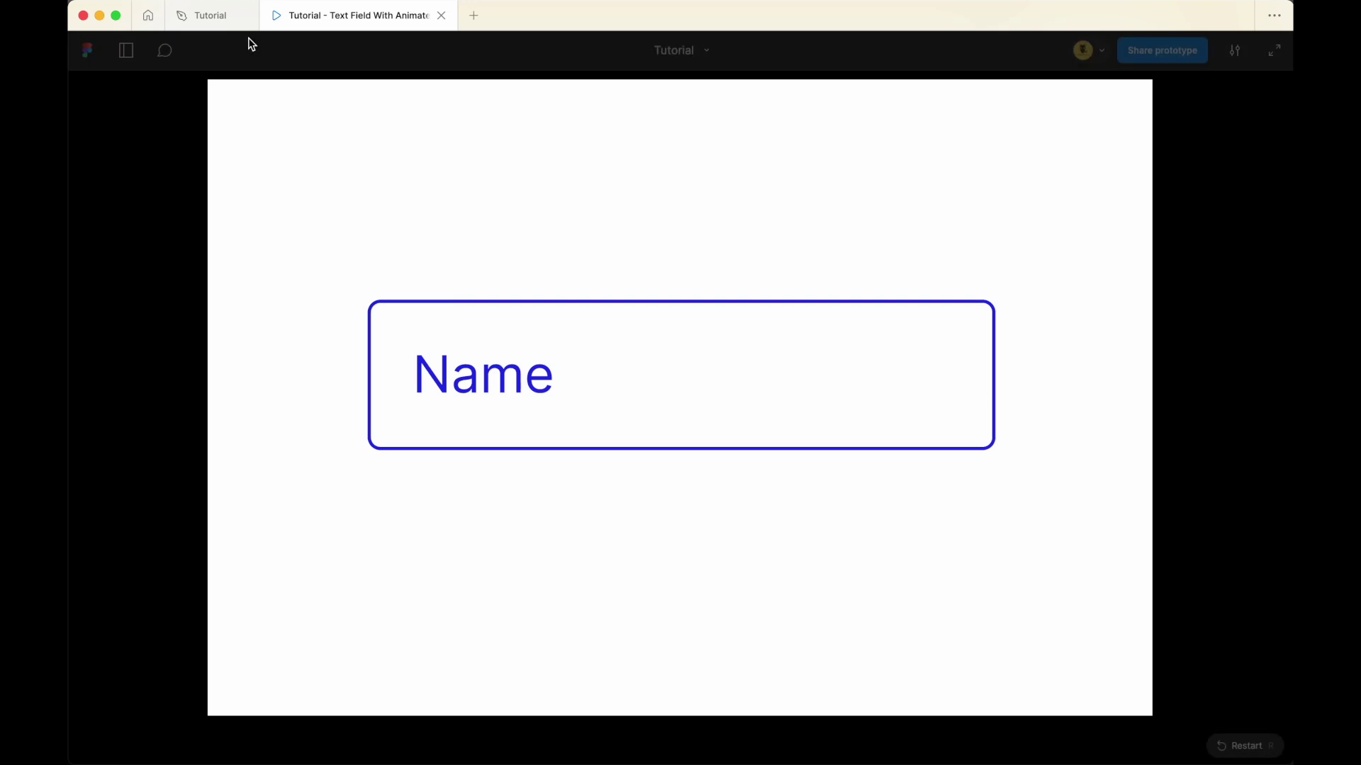
In the Tutorial design file, exclude the Active variant's Text Wrapper from auto layout and move it onto the top border, about X 6, Y -13.
{"action": "left_click", "coordinate": [207, 15]}
{"action": "left_click", "coordinate": [992, 305]}
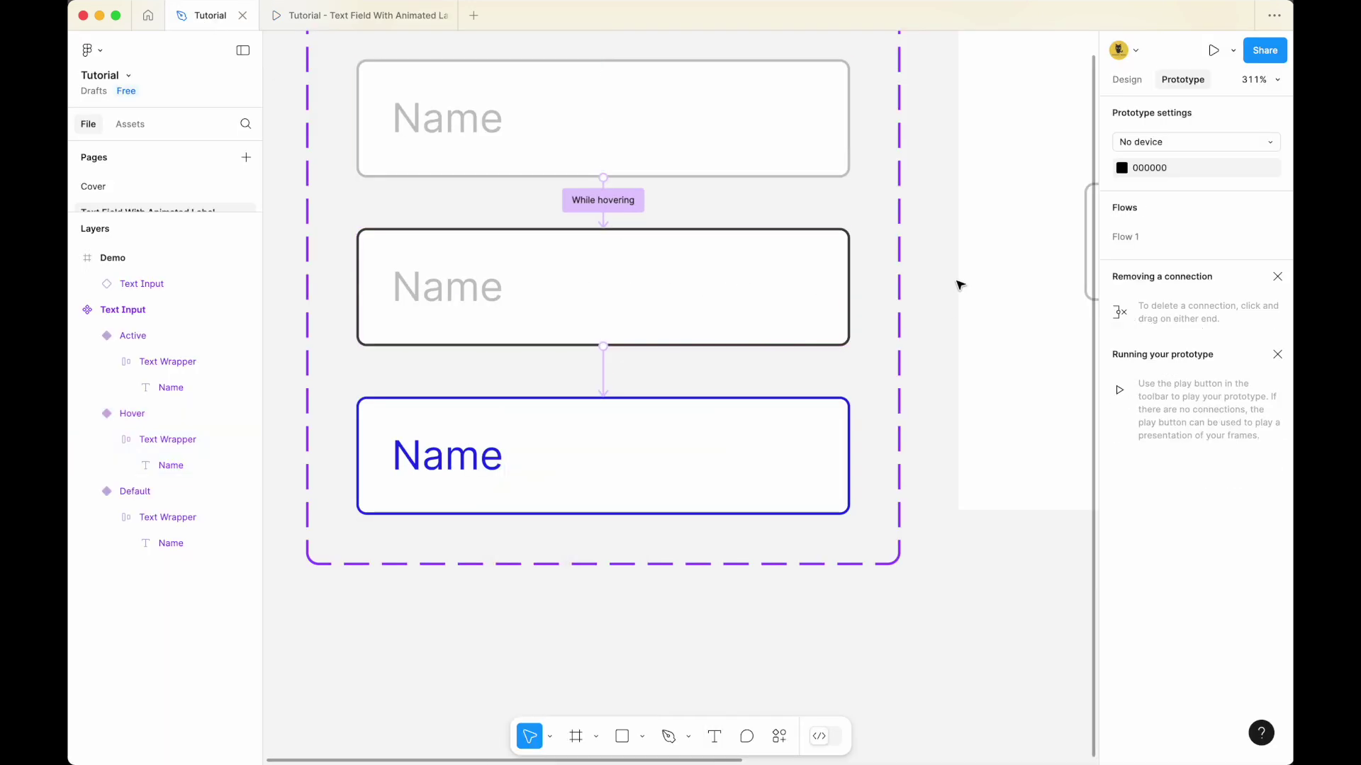
{"action": "scroll", "coordinate": [956, 312], "scroll_direction": "up", "scroll_amount": 2}
{"action": "left_click", "coordinate": [462, 537]}
{"action": "key", "text": "Escape"}
{"action": "key", "text": "Return"}
{"action": "left_click", "coordinate": [666, 522]}
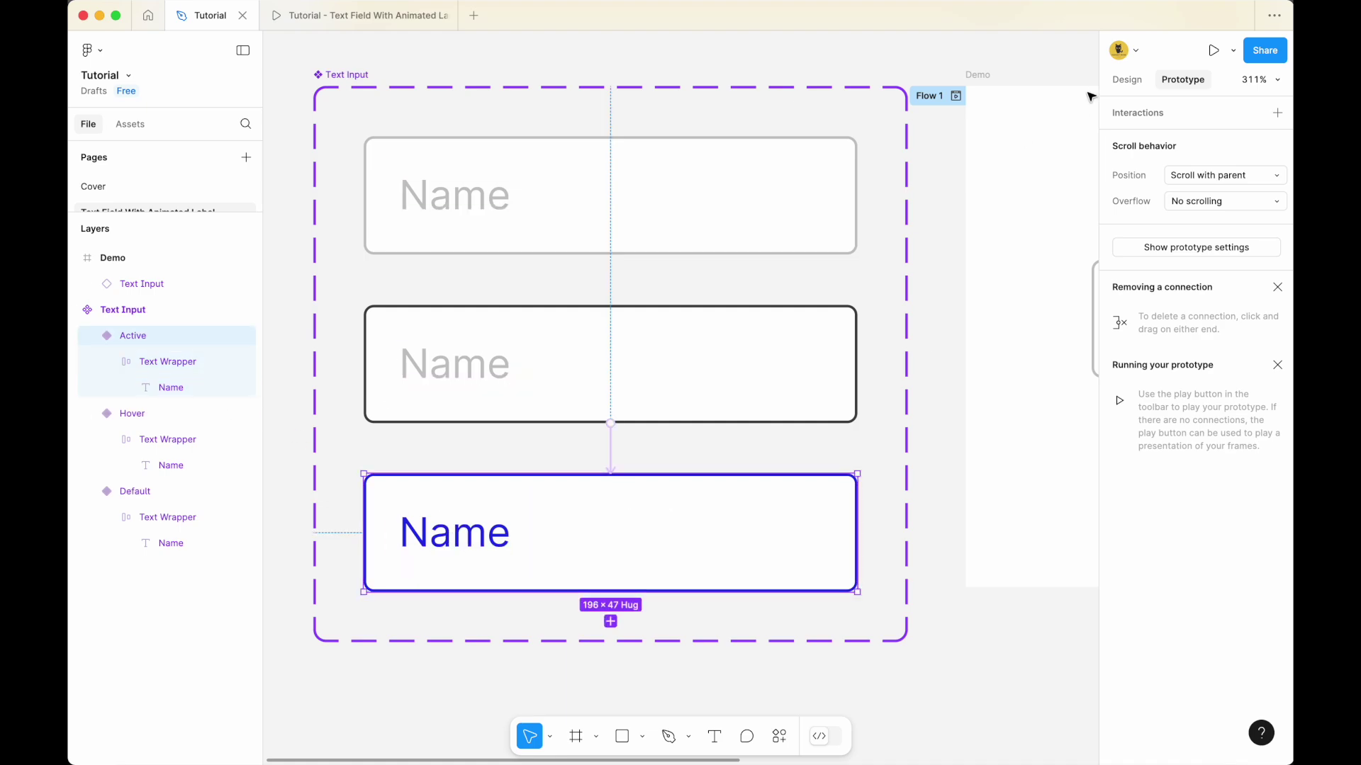
{"action": "left_click", "coordinate": [1127, 80]}
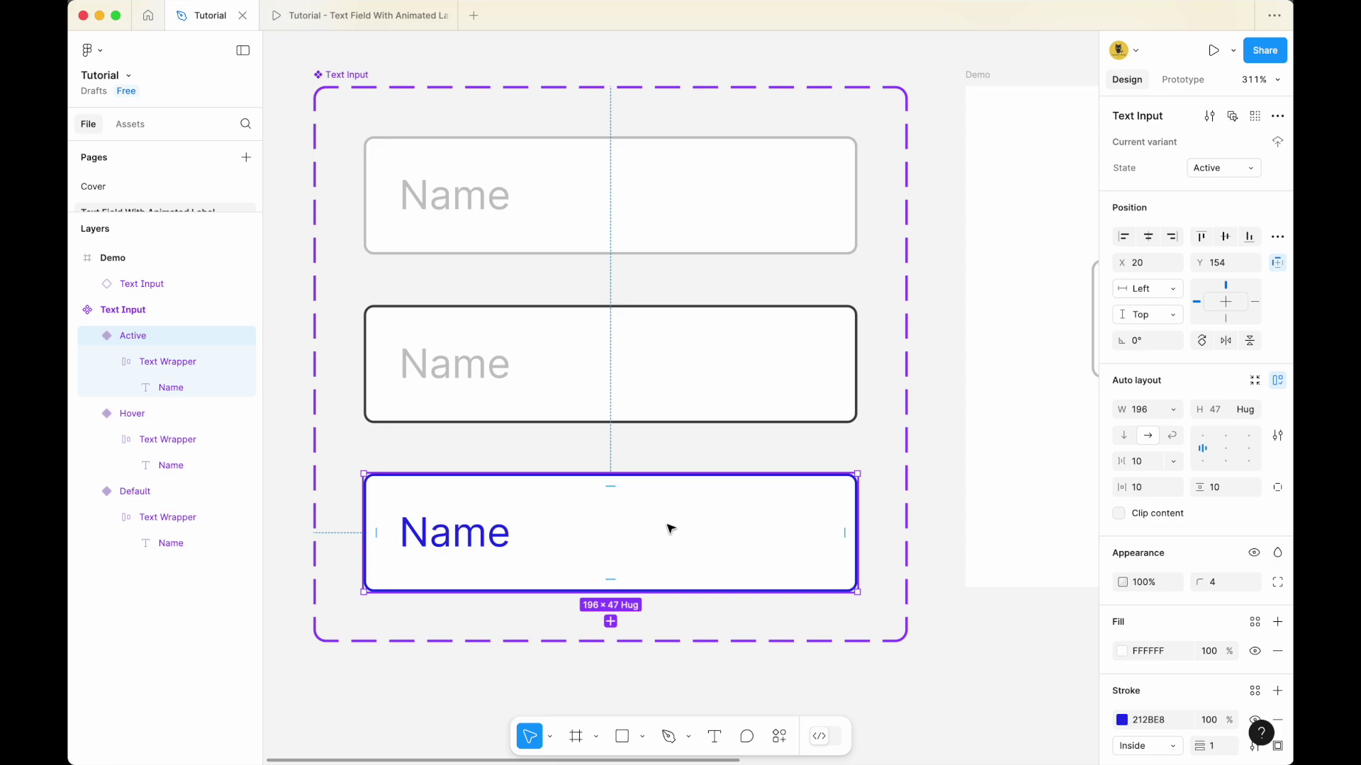
{"action": "double_click", "coordinate": [467, 533]}
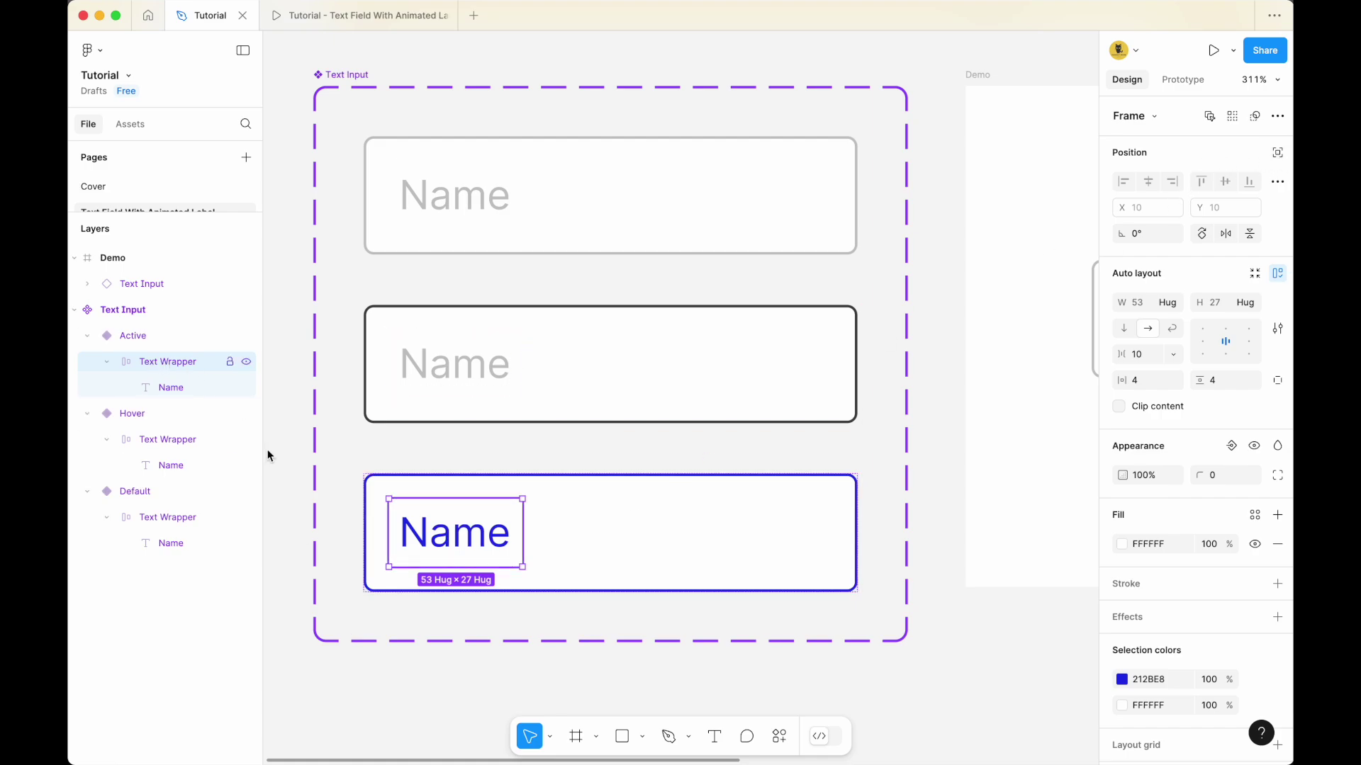
{"action": "left_click", "coordinate": [1277, 154]}
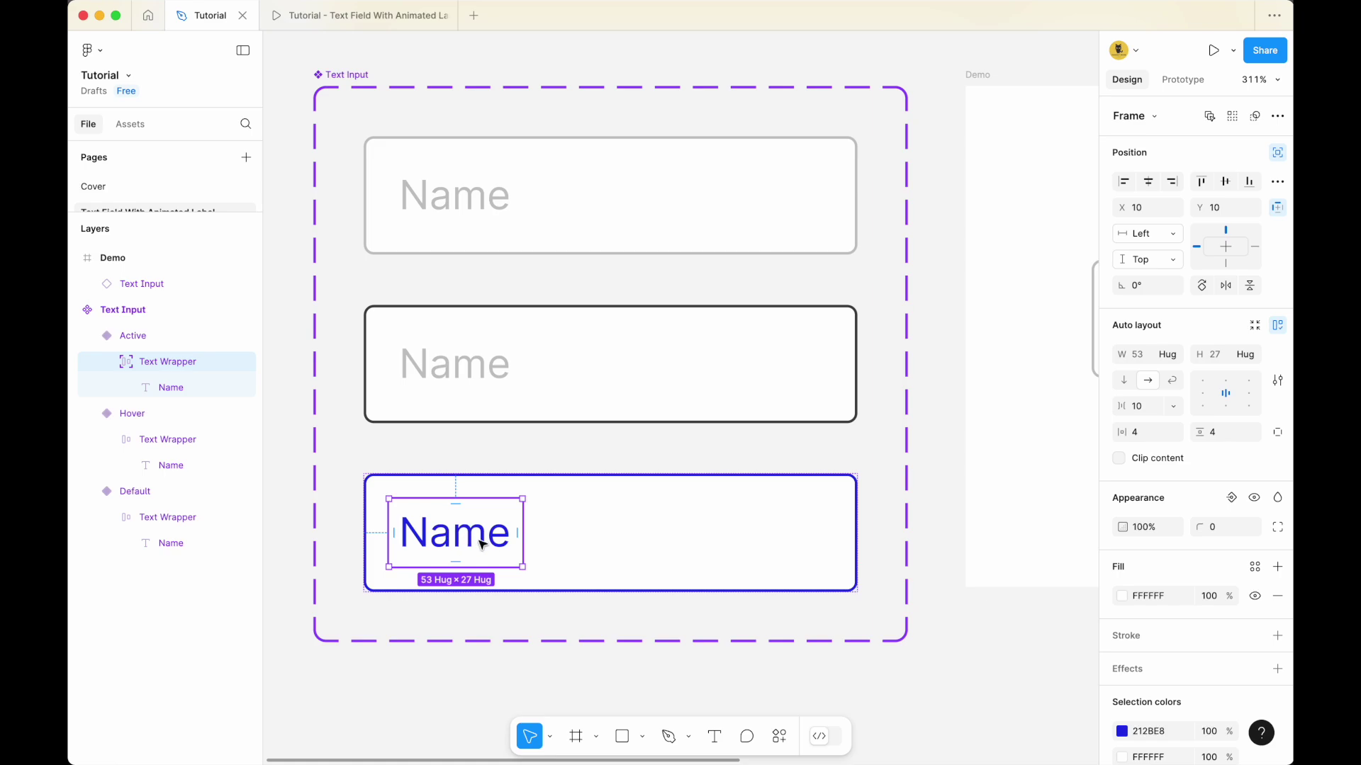
{"action": "left_click_drag", "start_coordinate": [476, 539], "coordinate": [469, 489]}
{"action": "scroll", "coordinate": [583, 508], "scroll_direction": "up", "scroll_amount": 5}
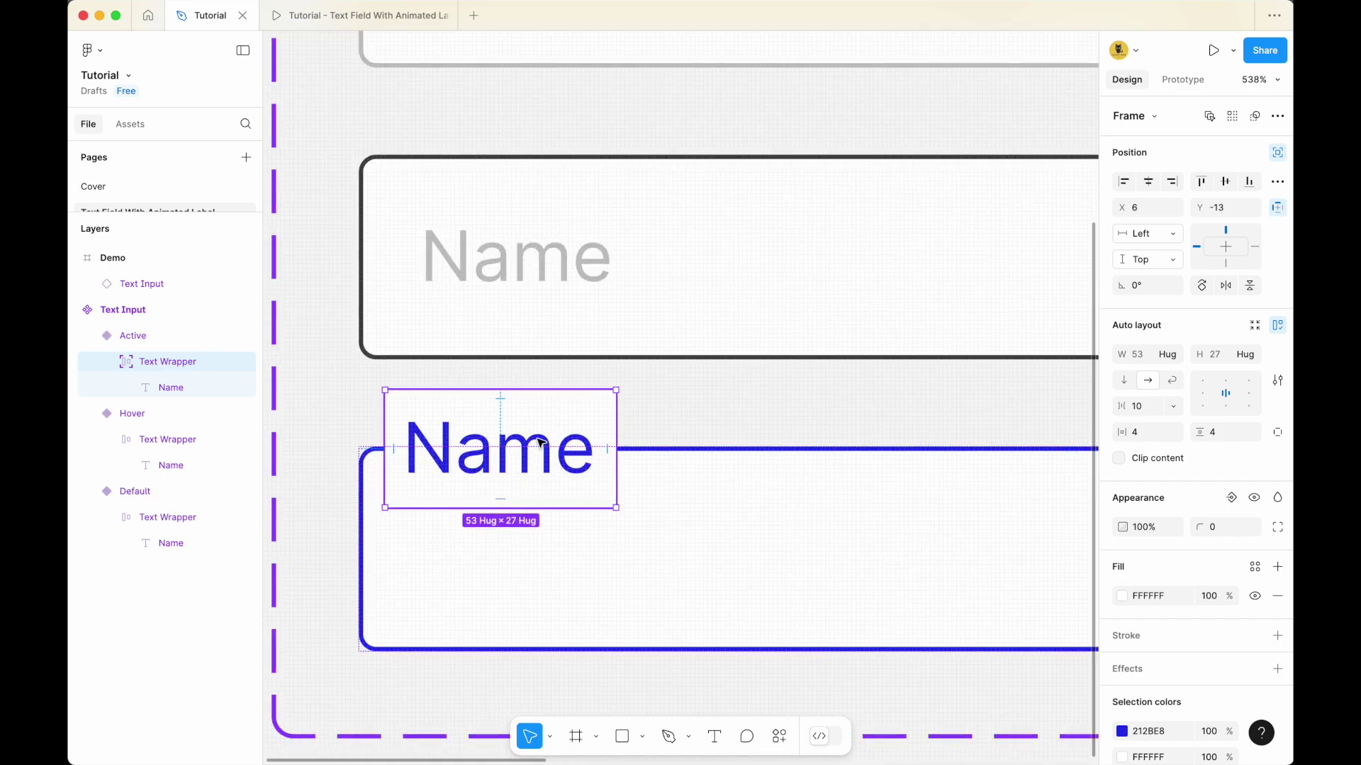
Set the font size of the Active variant's Name text to 10.
{"action": "left_click", "coordinate": [193, 389]}
{"action": "left_click", "coordinate": [1209, 492]}
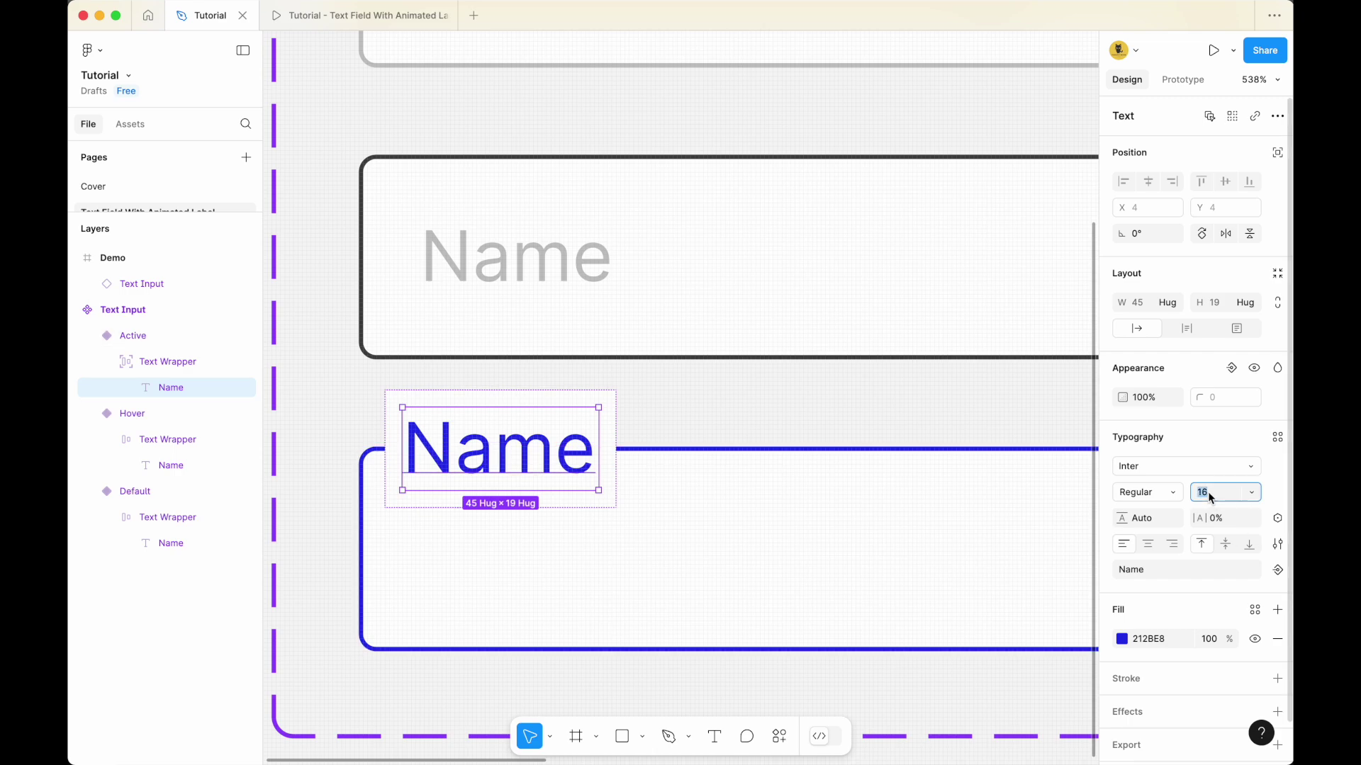
{"action": "type", "text": "10"}
{"action": "key", "text": "Return"}
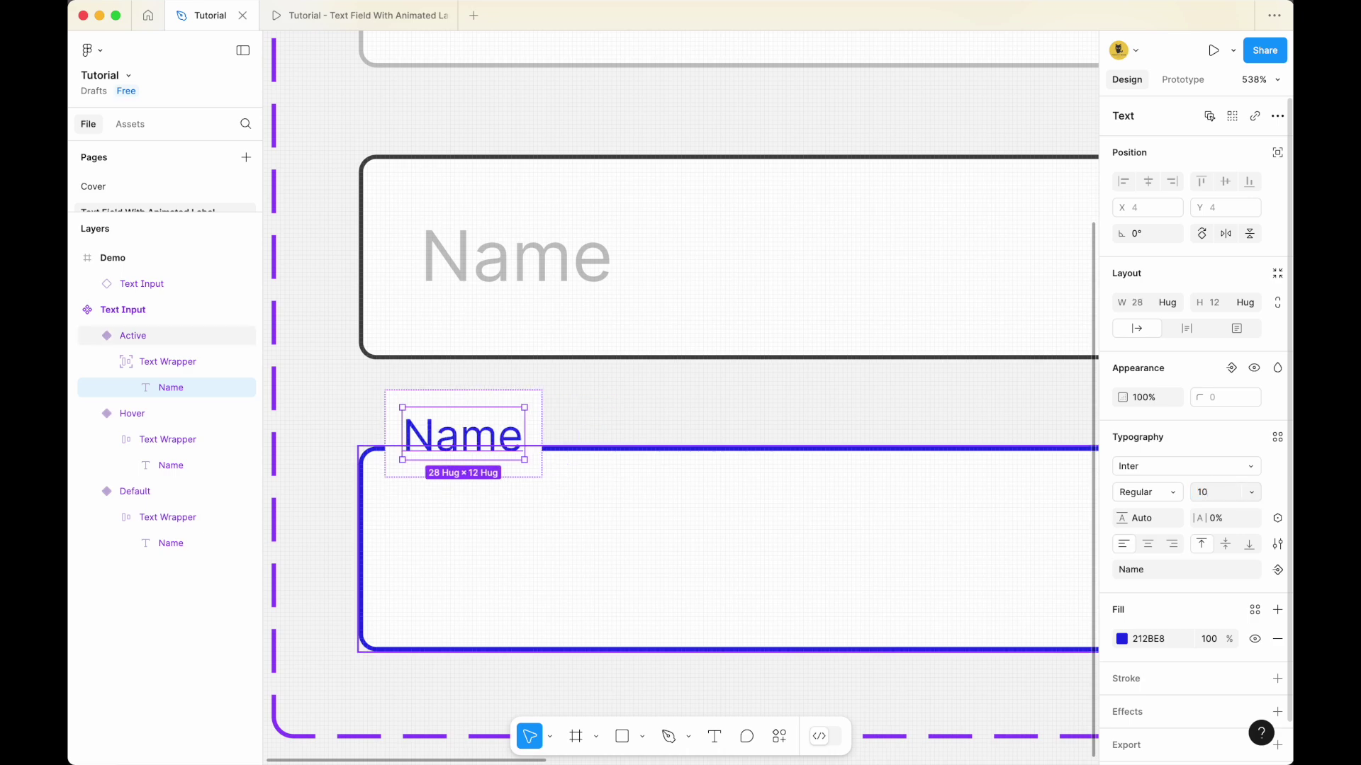
{"action": "left_click", "coordinate": [560, 433]}
{"action": "left_click", "coordinate": [510, 434]}
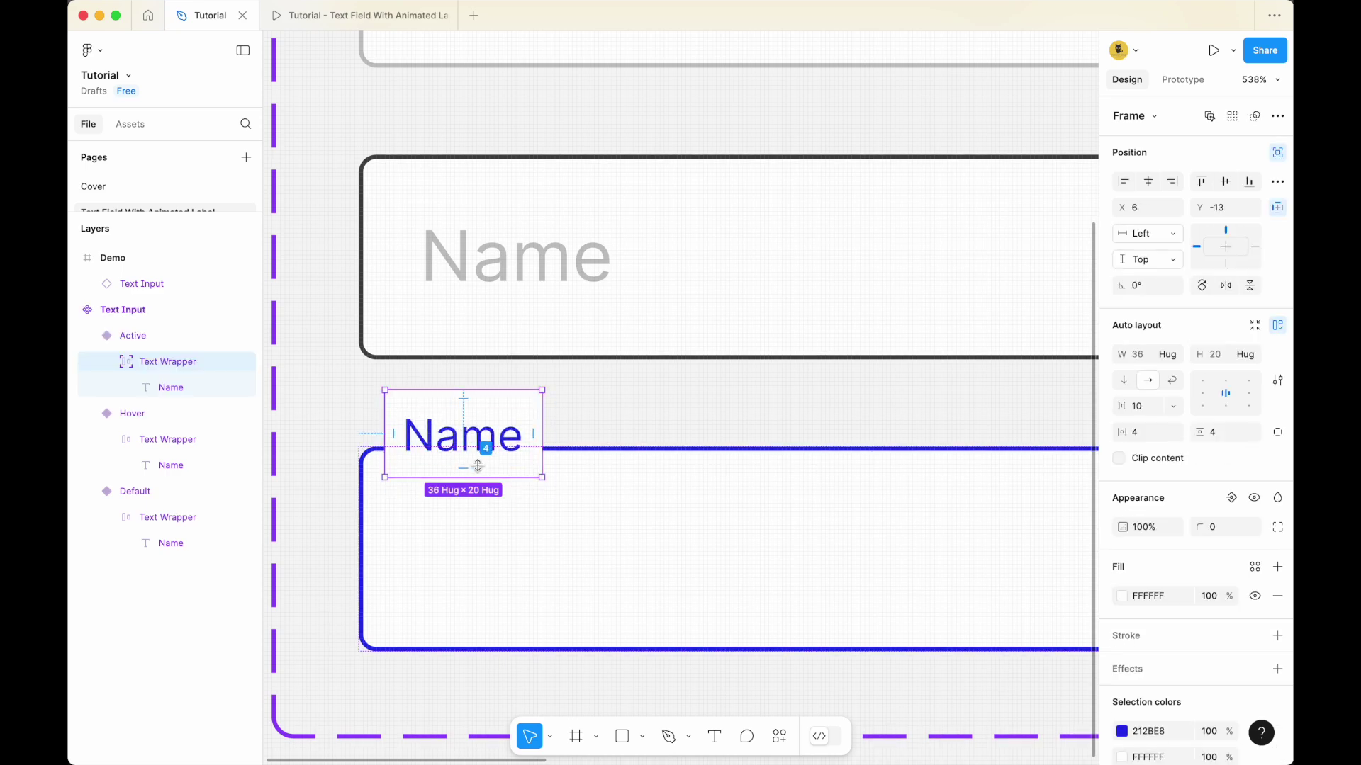
{"action": "scroll", "coordinate": [389, 476], "scroll_direction": "up", "scroll_amount": 3}
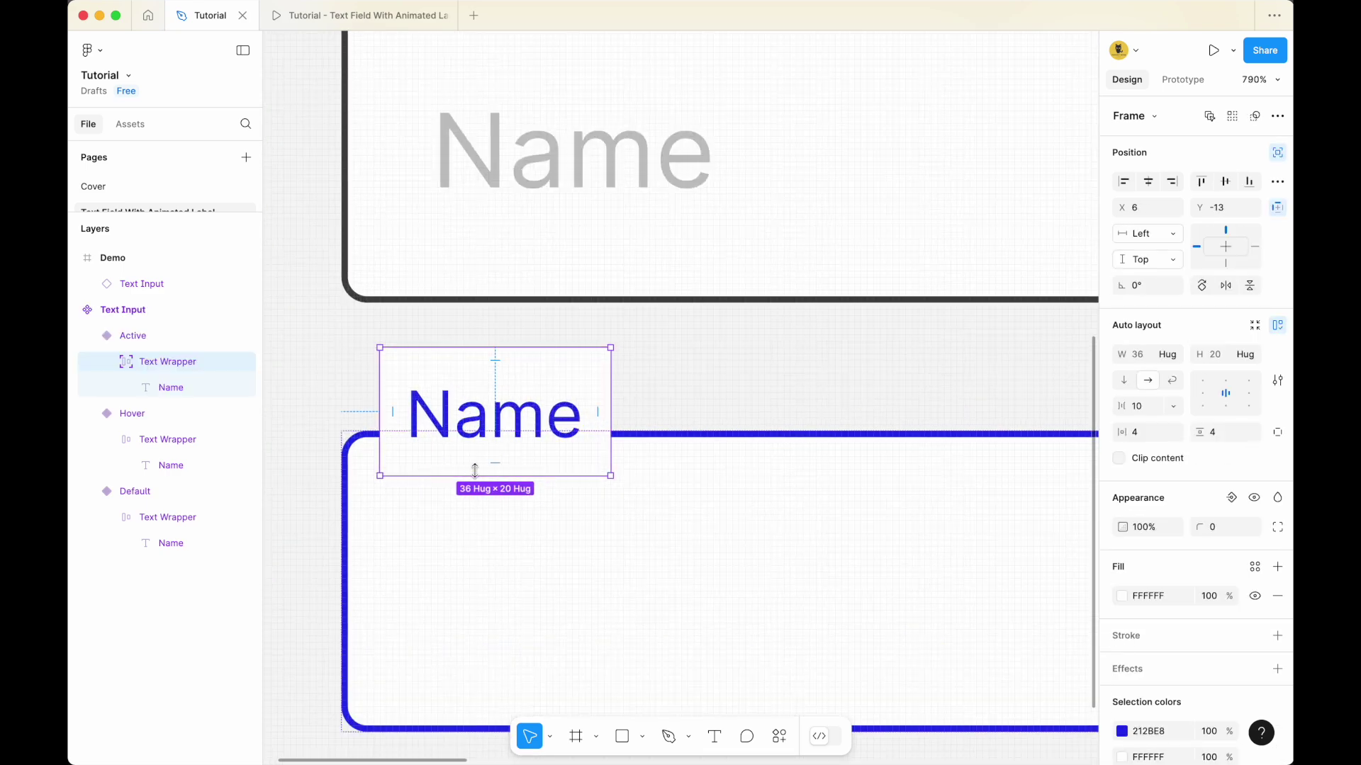
{"action": "left_click", "coordinate": [542, 468]}
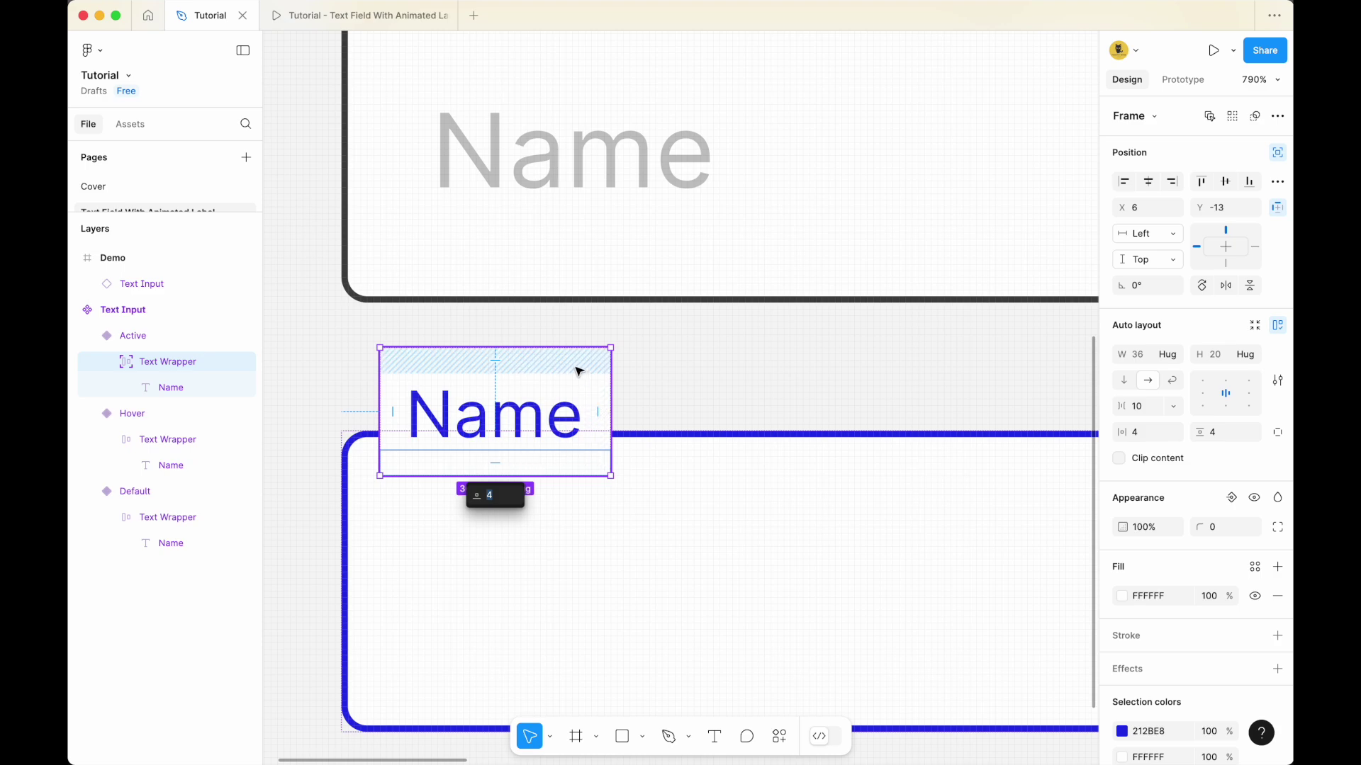
{"action": "left_click_drag", "start_coordinate": [579, 371], "coordinate": [586, 359]}
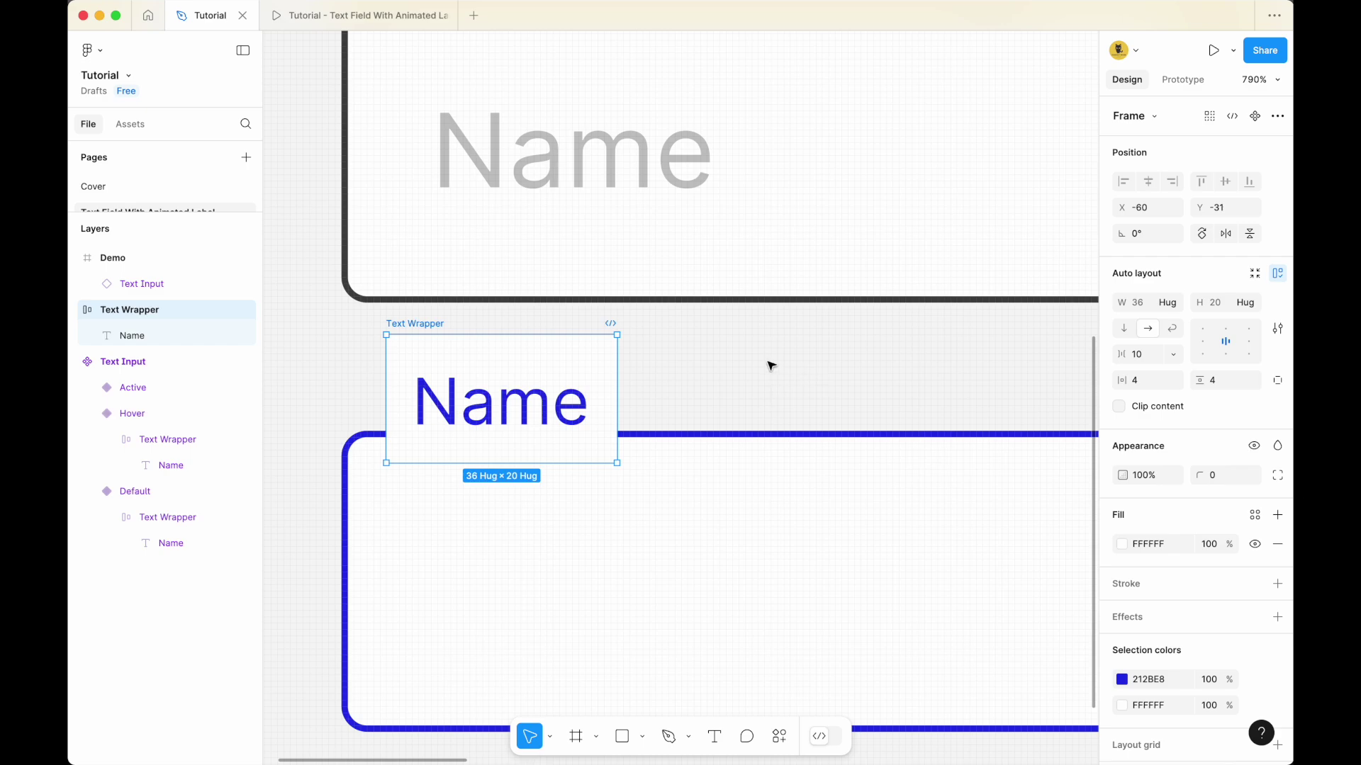
{"action": "key", "text": "super+z"}
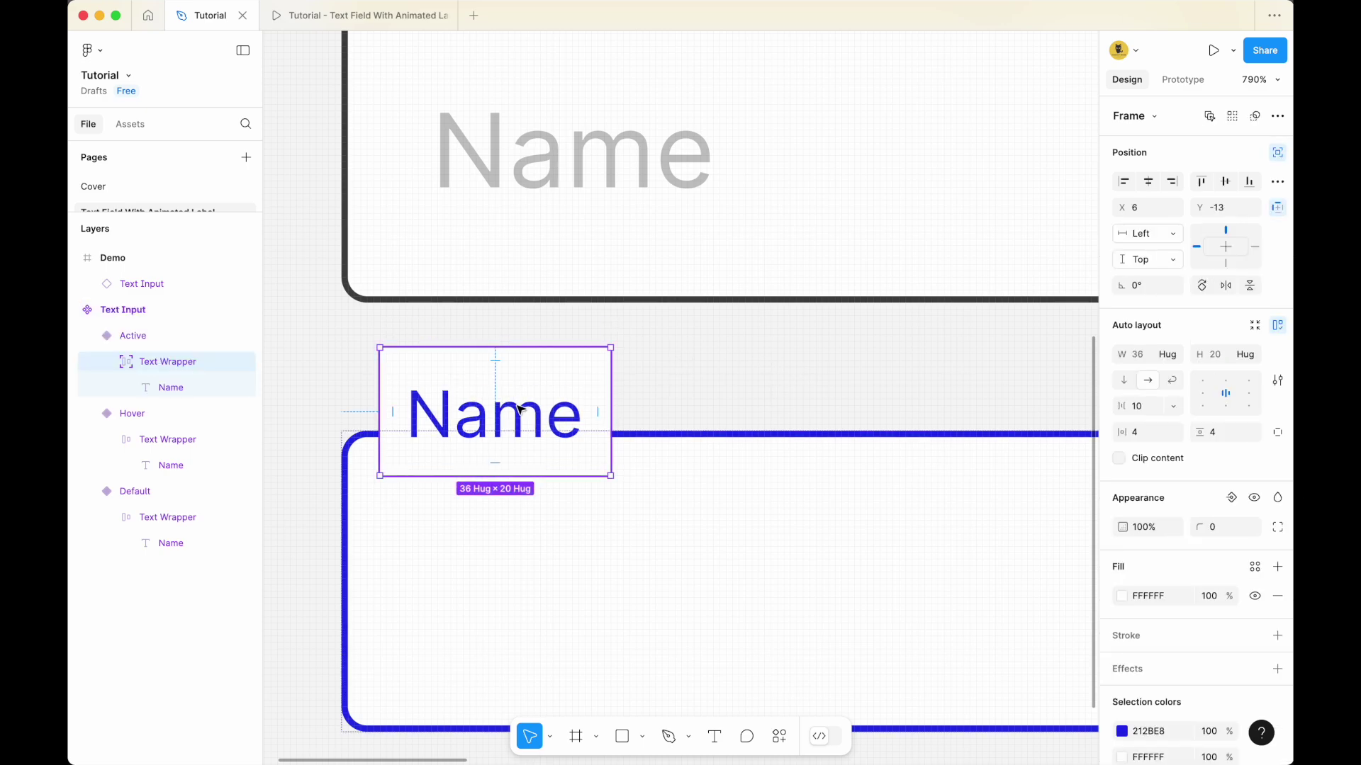
Move the Active variant's Text Wrapper to X 8, Y -10, centring it vertically on the field's top border, and deselect it.
{"action": "left_click_drag", "start_coordinate": [565, 465], "coordinate": [574, 482]}
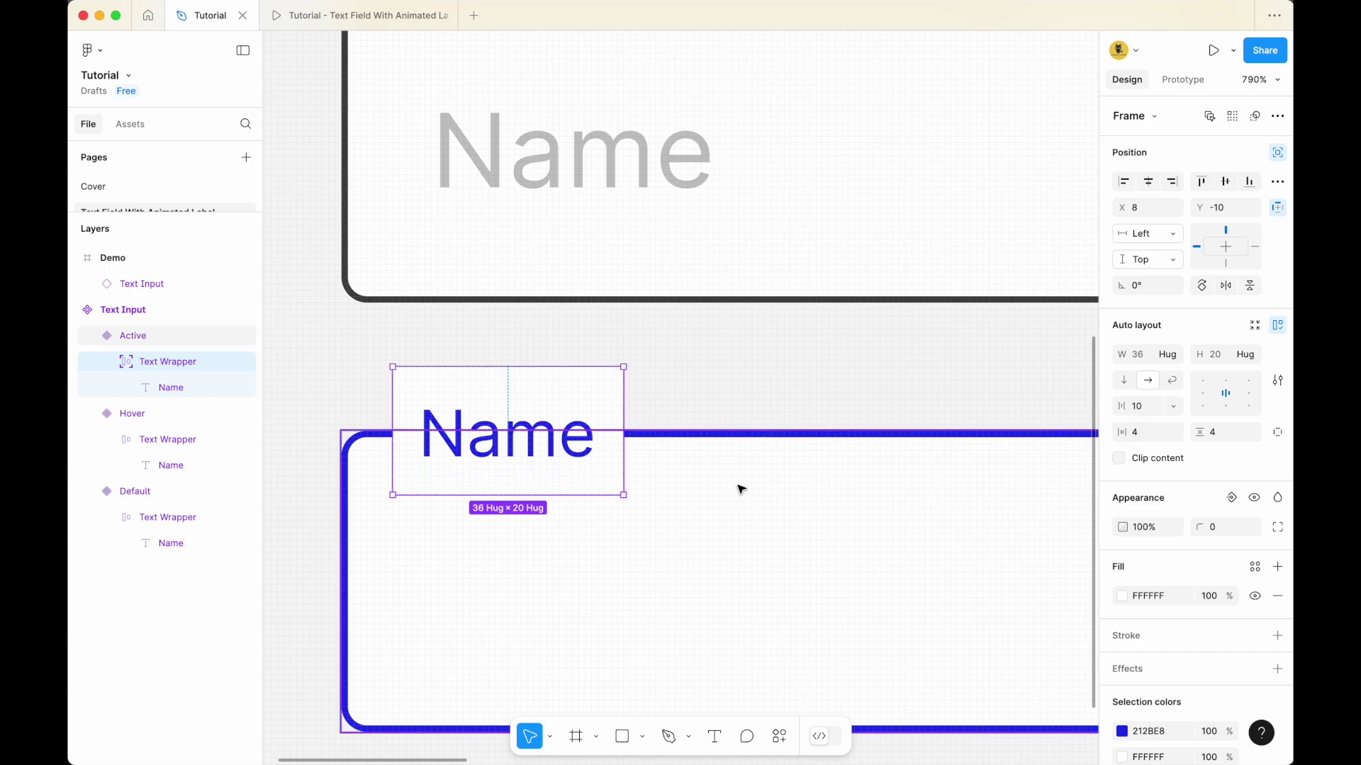
{"action": "scroll", "coordinate": [741, 489], "scroll_direction": "down", "scroll_amount": 10}
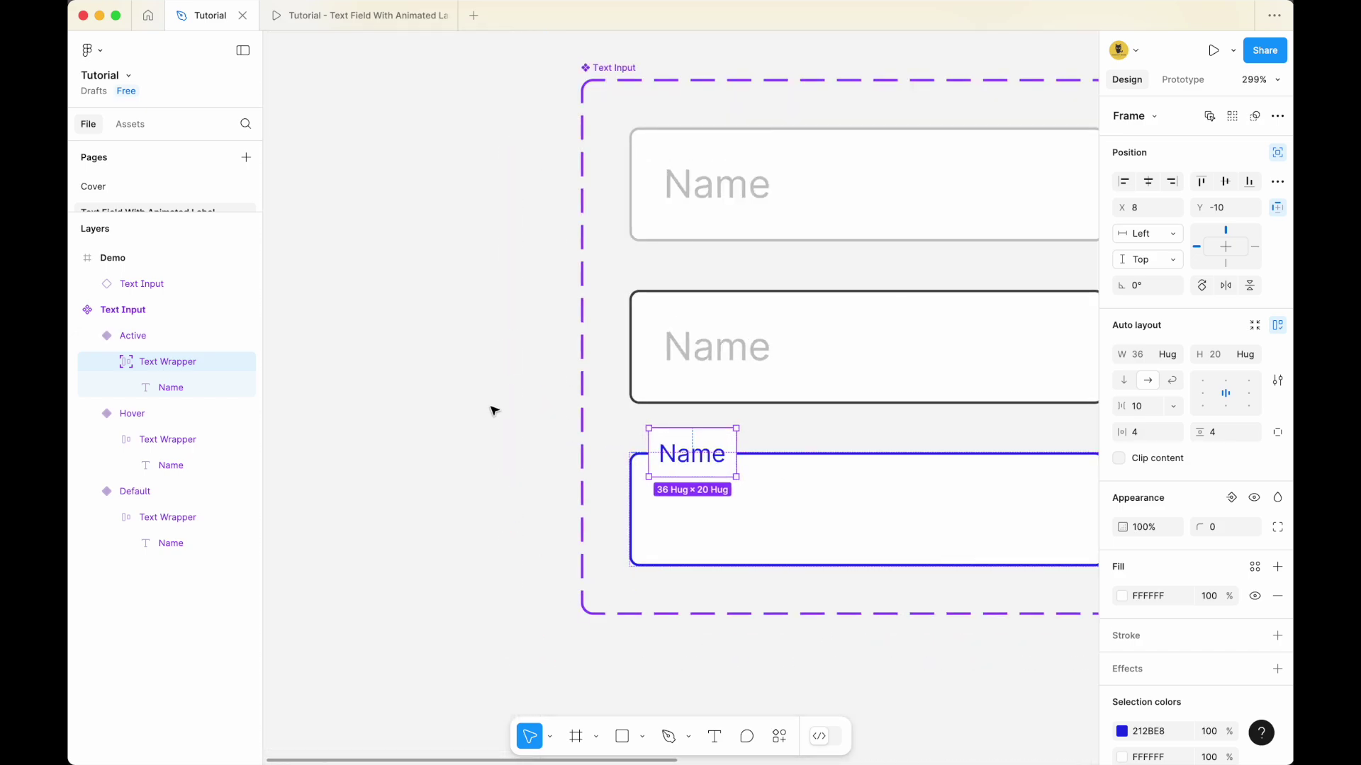
{"action": "left_click", "coordinate": [382, 404]}
{"action": "left_click_drag", "start_coordinate": [383, 403], "coordinate": [355, 453]}
{"action": "left_click", "coordinate": [619, 380]}
{"action": "left_click", "coordinate": [343, 70]}
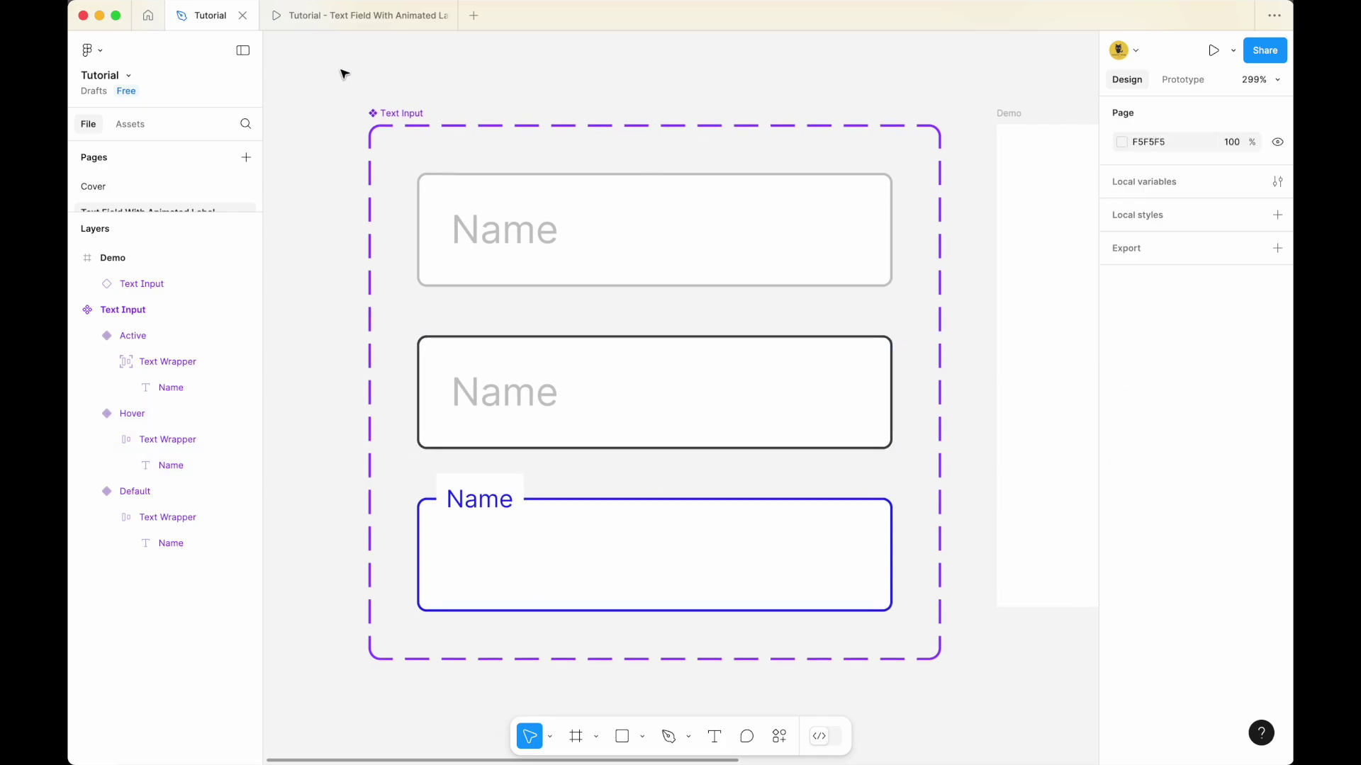
Test the text field's label animation in the prototype preview by activating the field several times.
{"action": "left_click", "coordinate": [350, 20]}
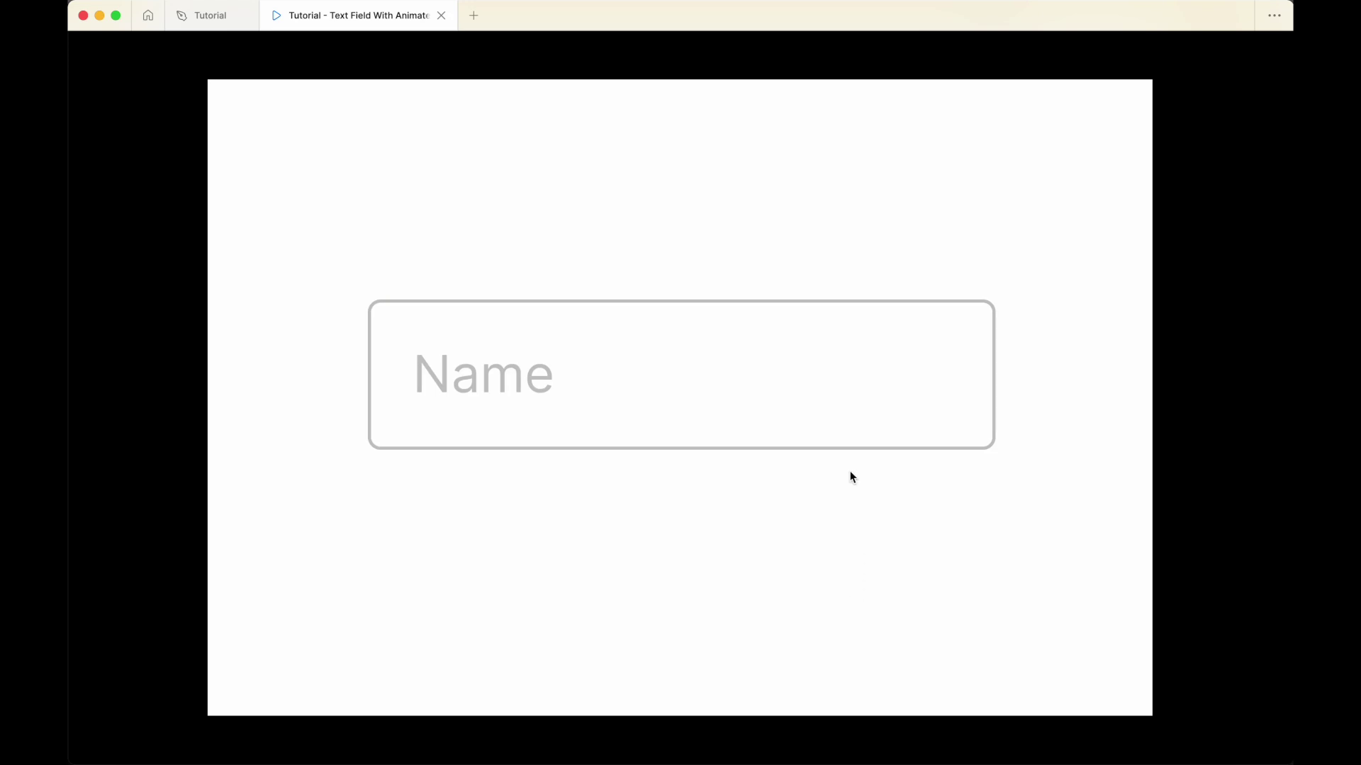
{"action": "left_click", "coordinate": [796, 386]}
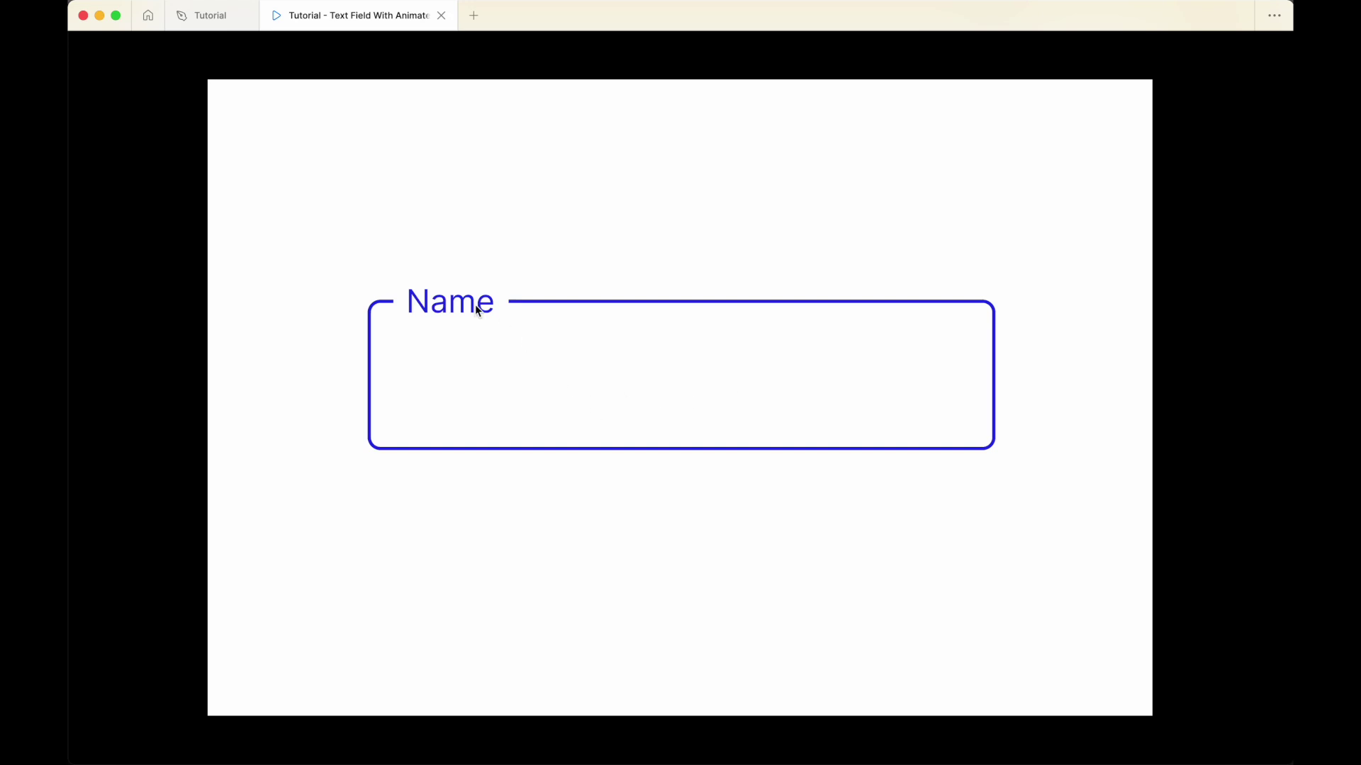
{"action": "left_click", "coordinate": [765, 392]}
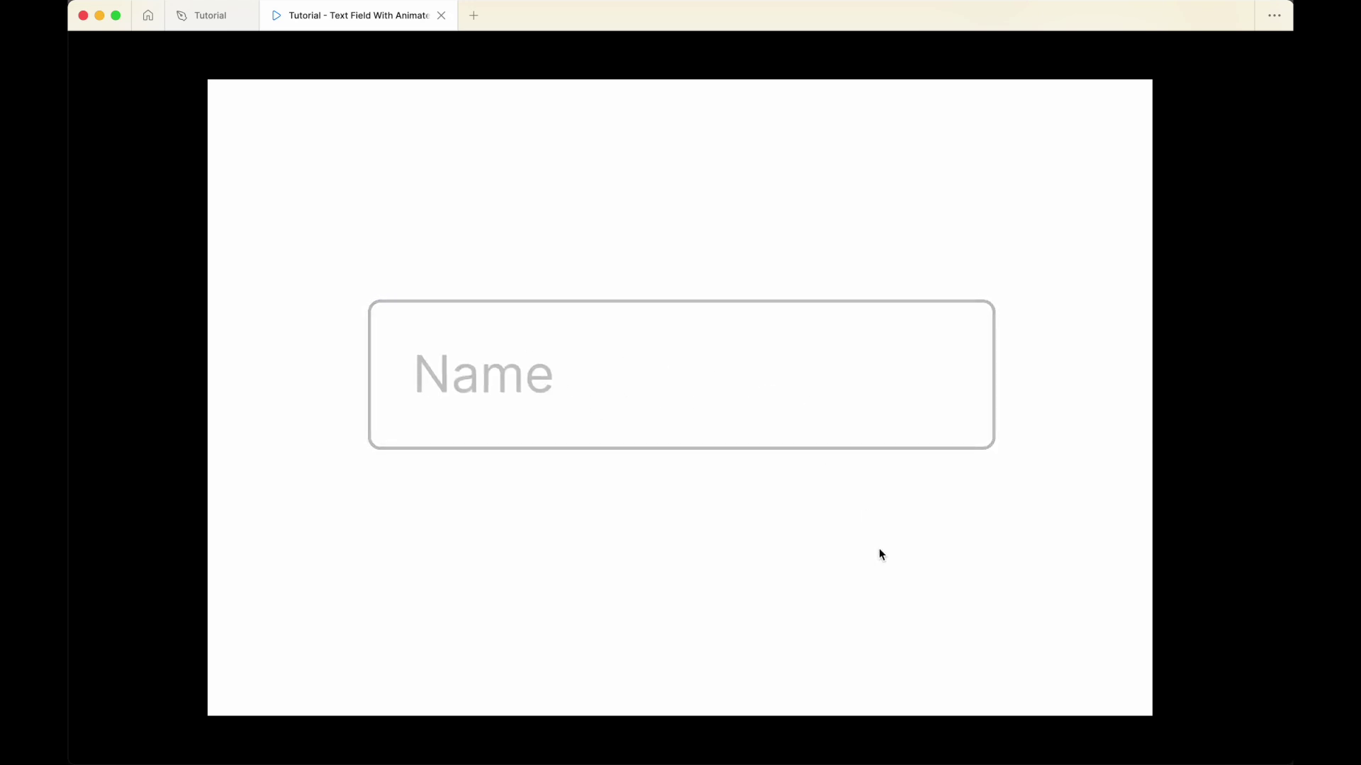
{"action": "left_click", "coordinate": [848, 418]}
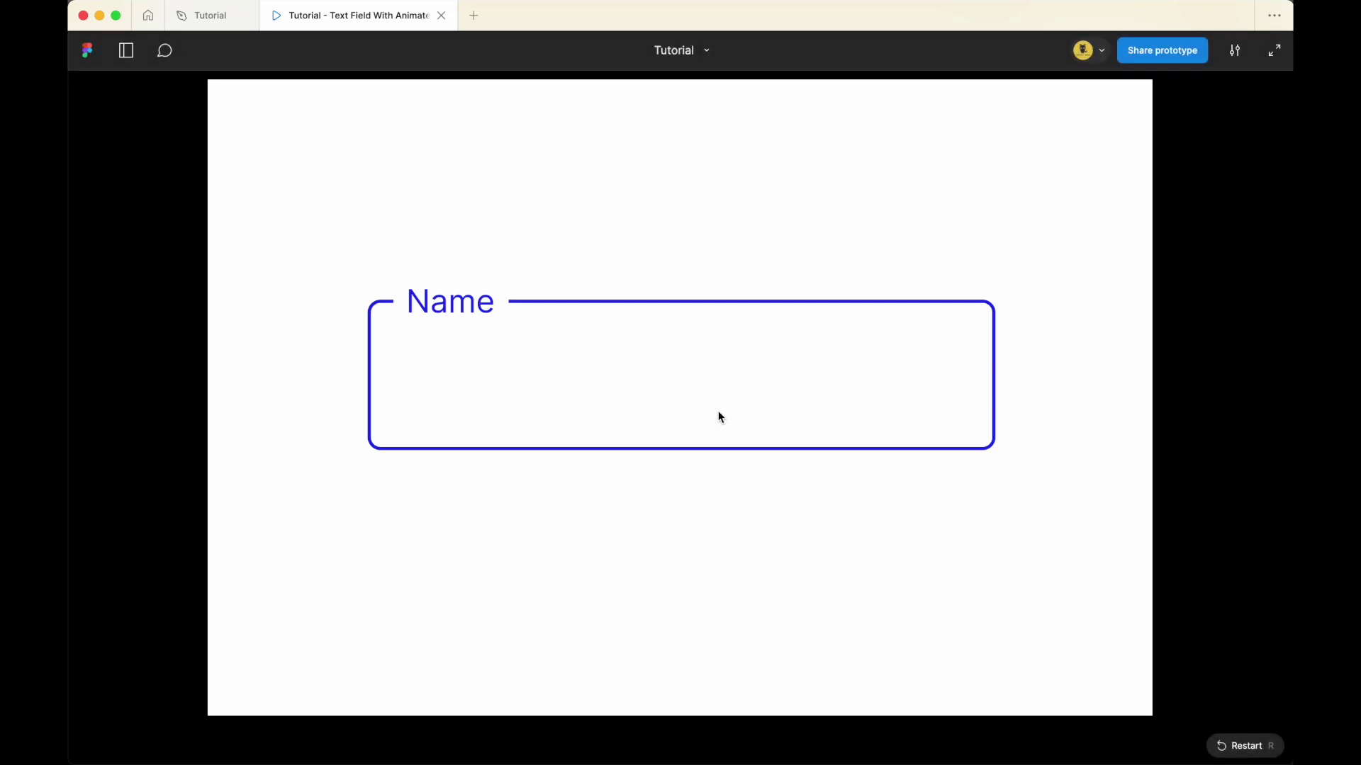
{"action": "left_click", "coordinate": [637, 388]}
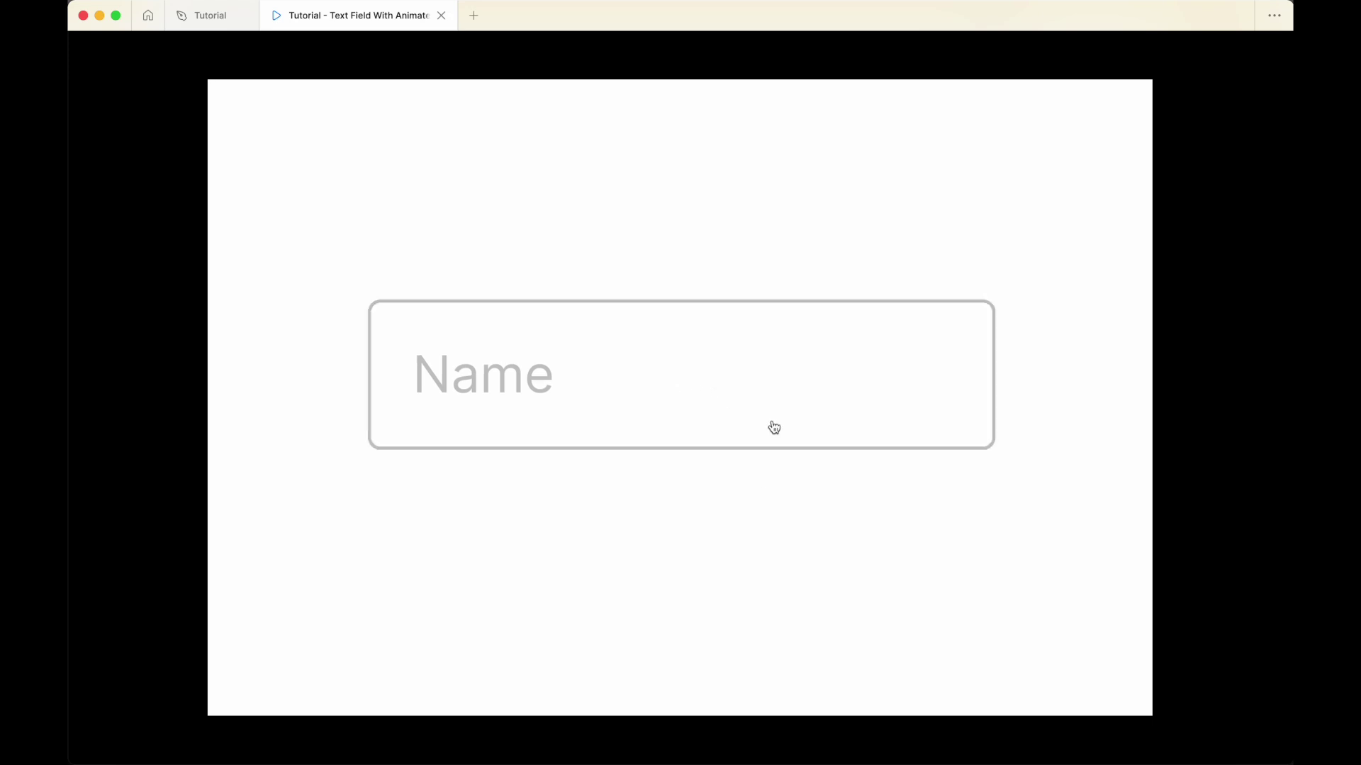
{"action": "left_click", "coordinate": [776, 394]}
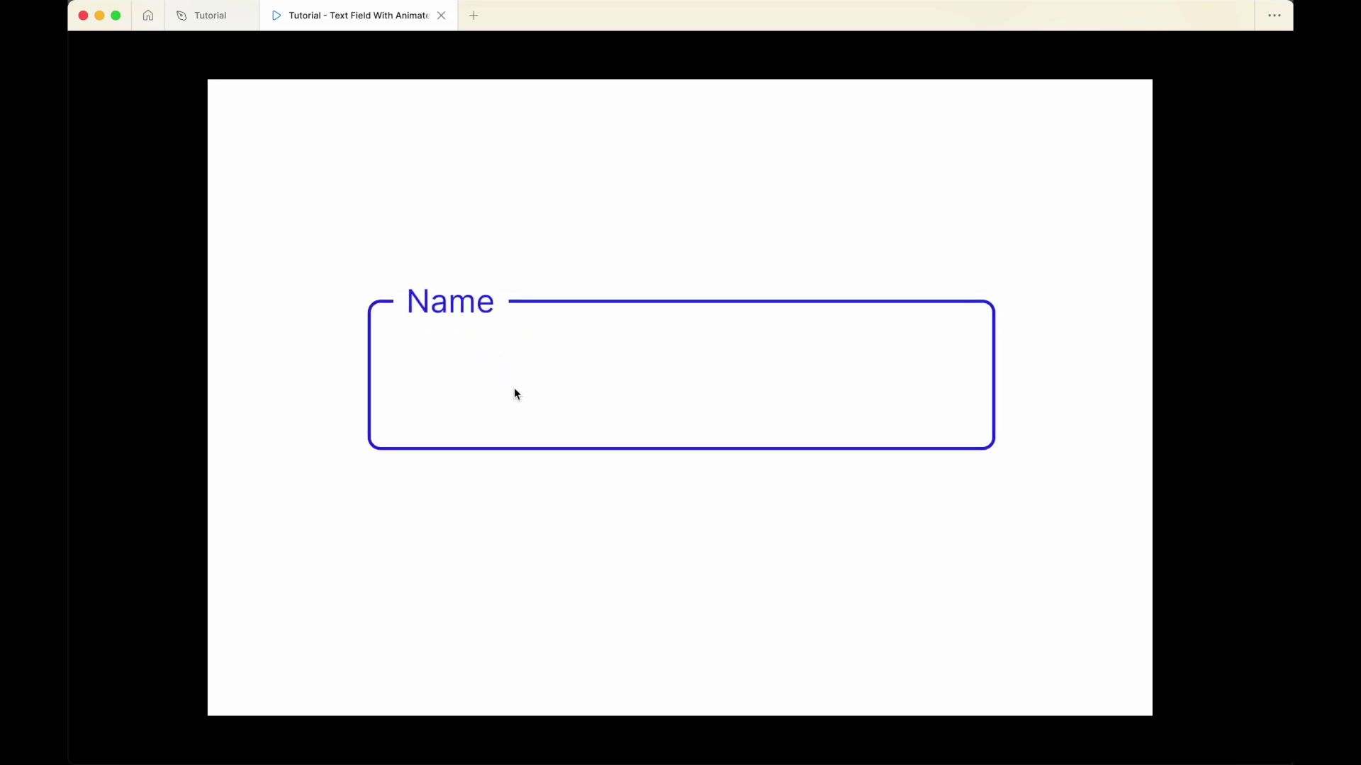
In the Tutorial design file, change the animation of the Hover-to-Active on-click interaction to Instant.
{"action": "left_click", "coordinate": [207, 21]}
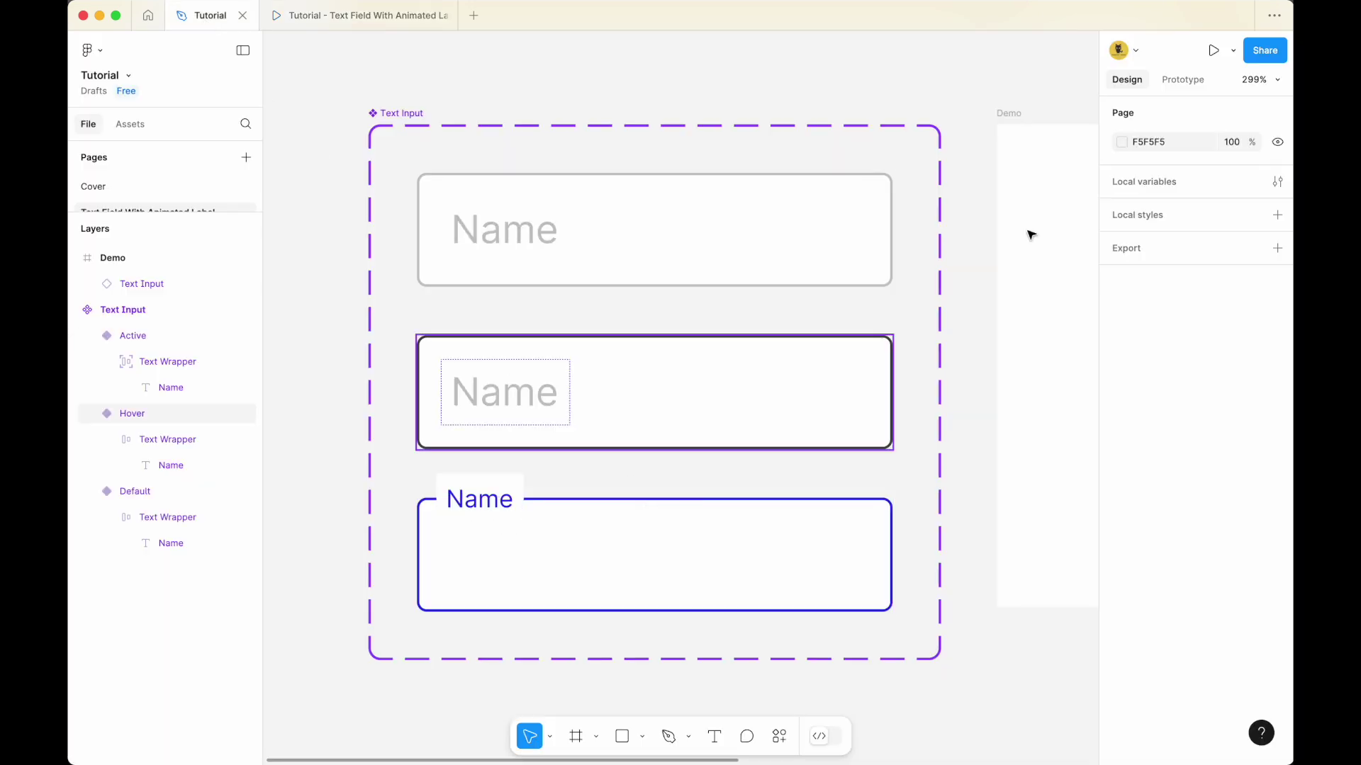
{"action": "left_click", "coordinate": [1171, 81]}
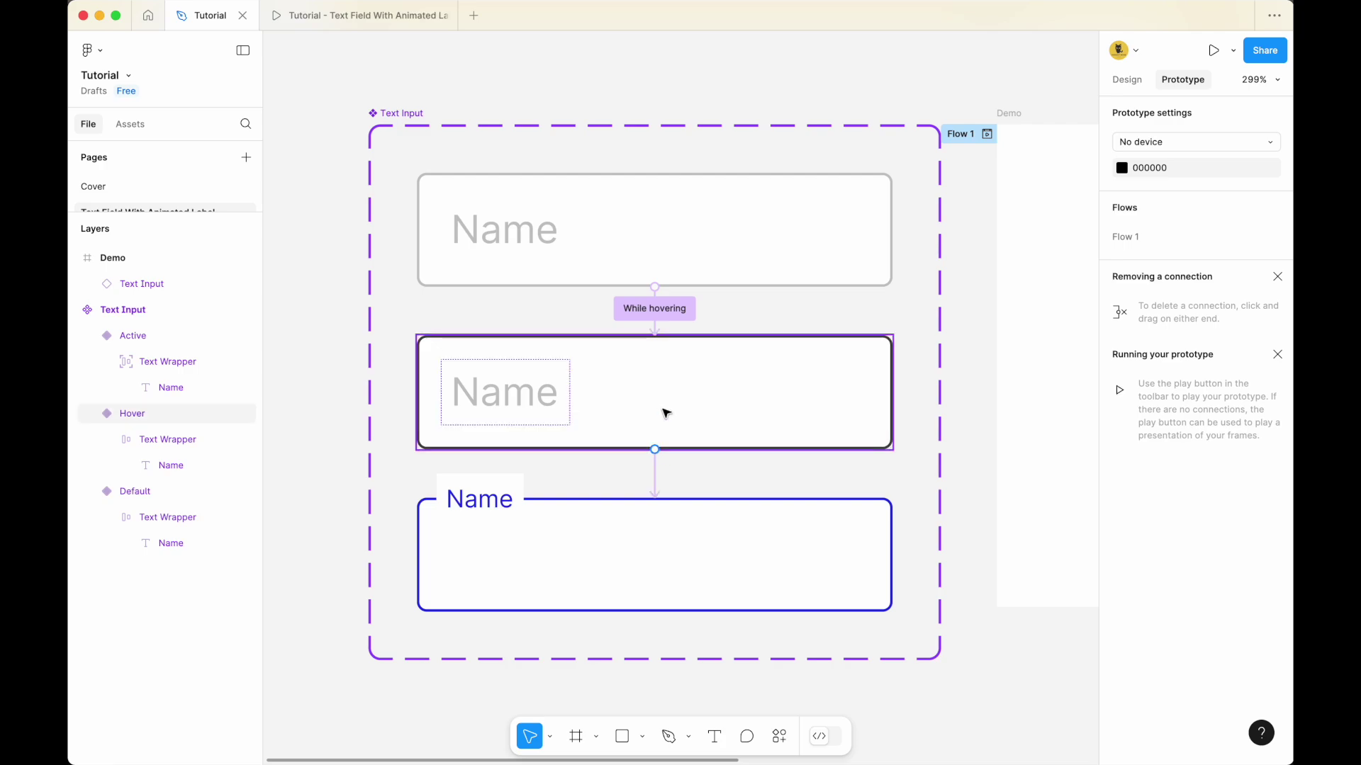
{"action": "left_click", "coordinate": [656, 480]}
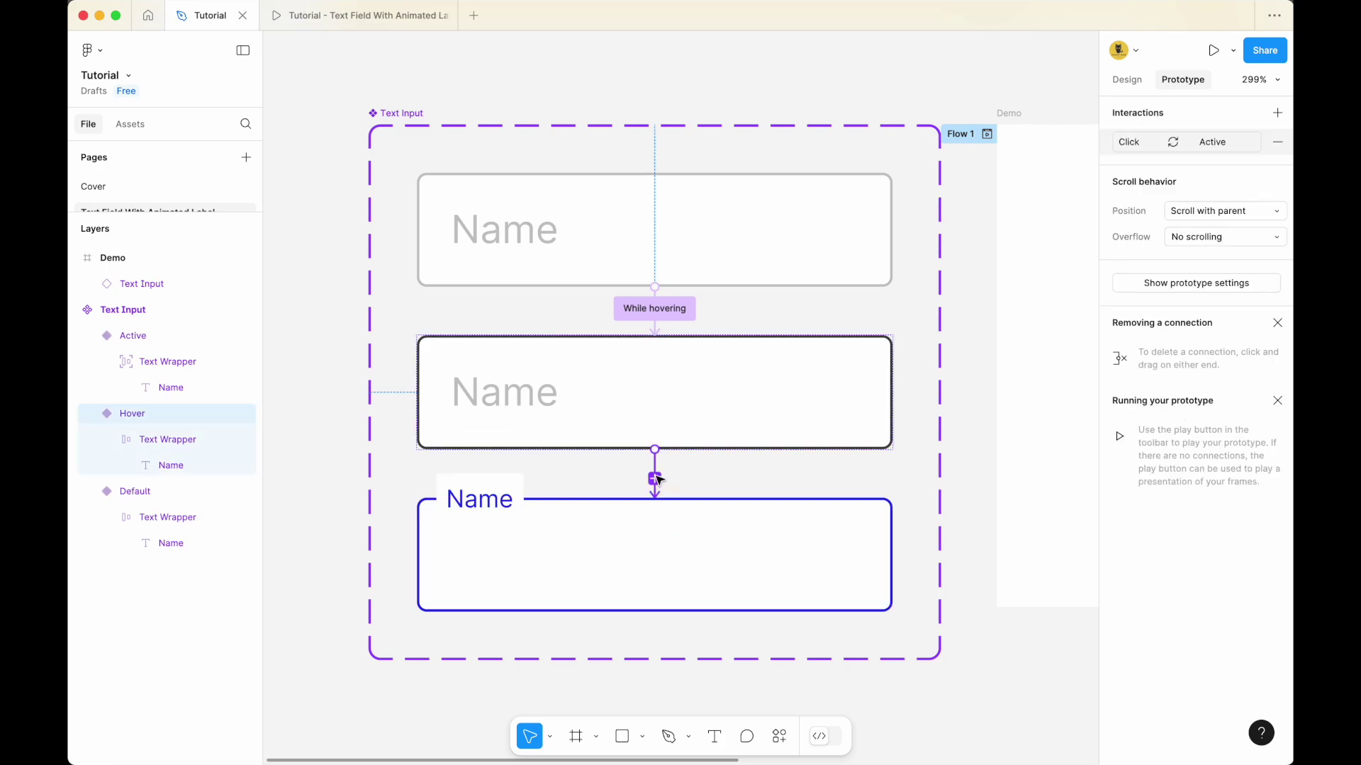
{"action": "scroll", "coordinate": [694, 524], "scroll_direction": "down", "scroll_amount": 1}
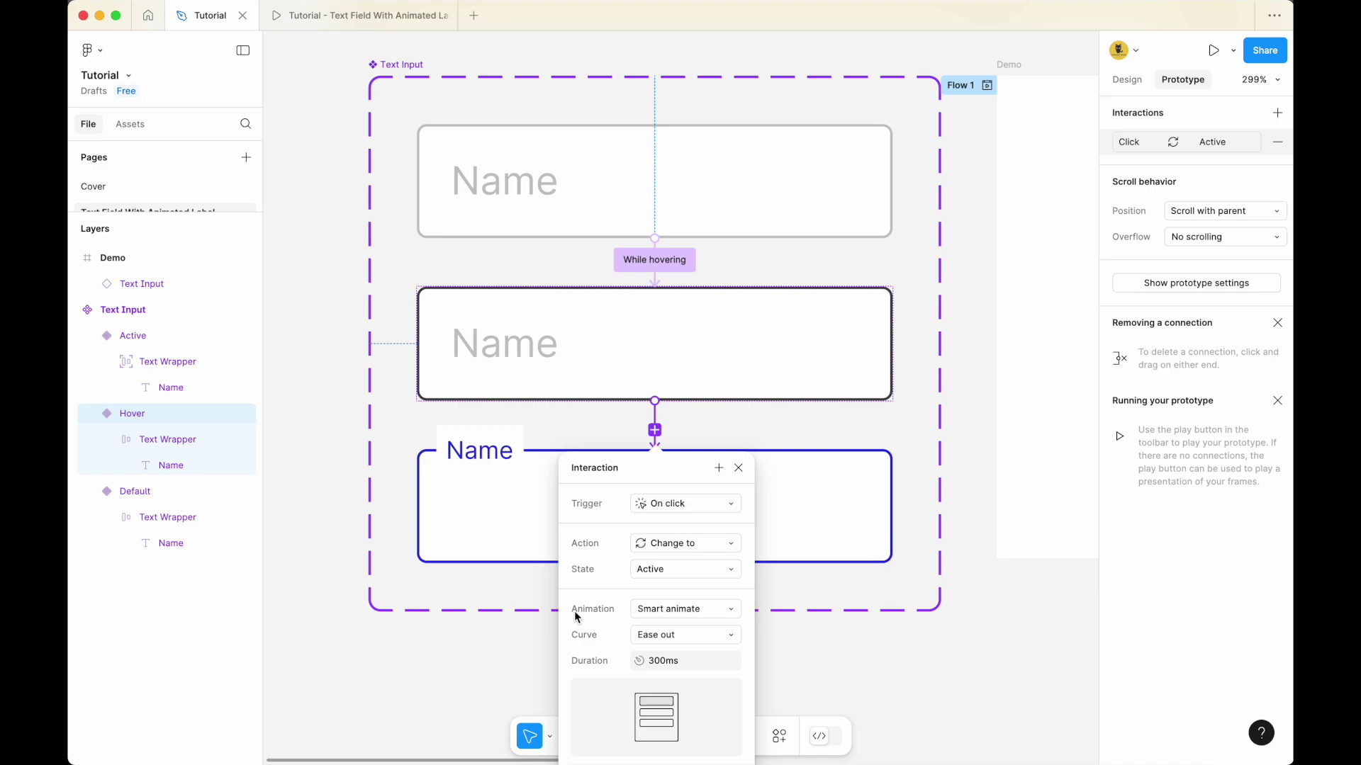
{"action": "left_click", "coordinate": [686, 610]}
{"action": "left_click", "coordinate": [691, 569]}
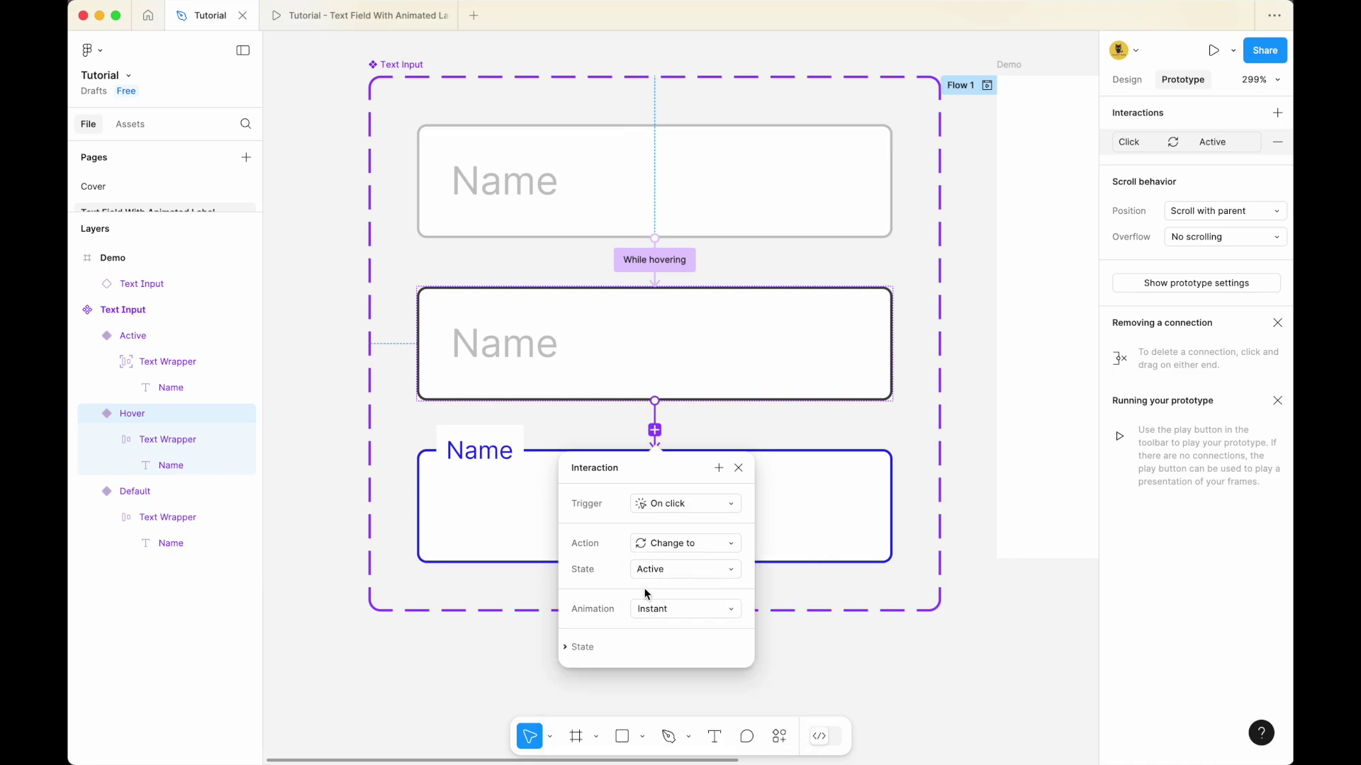
Test the instant change between states in the prototype preview by clicking the text field repeatedly.
{"action": "left_click", "coordinate": [364, 19]}
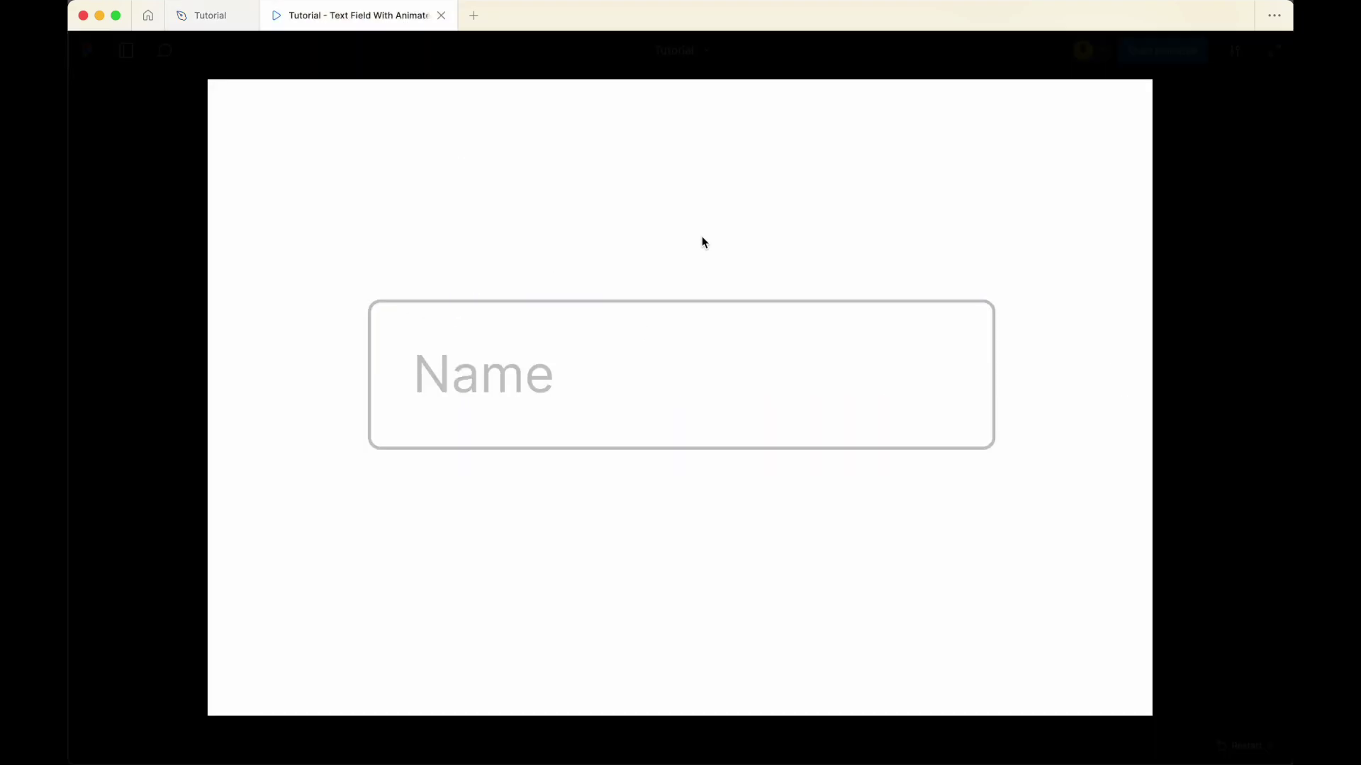
{"action": "left_click", "coordinate": [766, 395]}
{"action": "left_click", "coordinate": [769, 399]}
{"action": "left_click", "coordinate": [779, 394]}
{"action": "left_click", "coordinate": [805, 409]}
{"action": "left_click", "coordinate": [819, 418]}
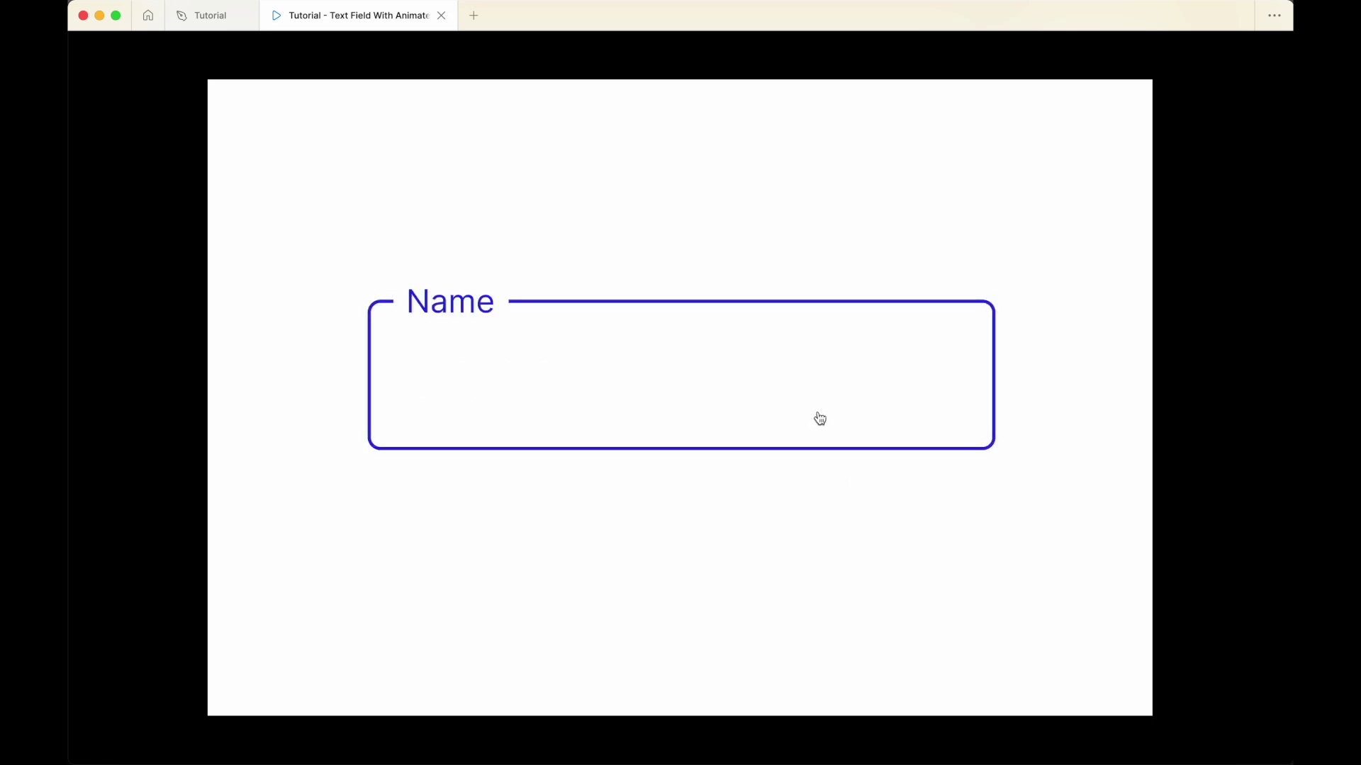
Set the Hover-to-Active interaction's animation back to Smart animate in the design file and test the text field again in the prototype preview.
{"action": "left_click", "coordinate": [210, 15]}
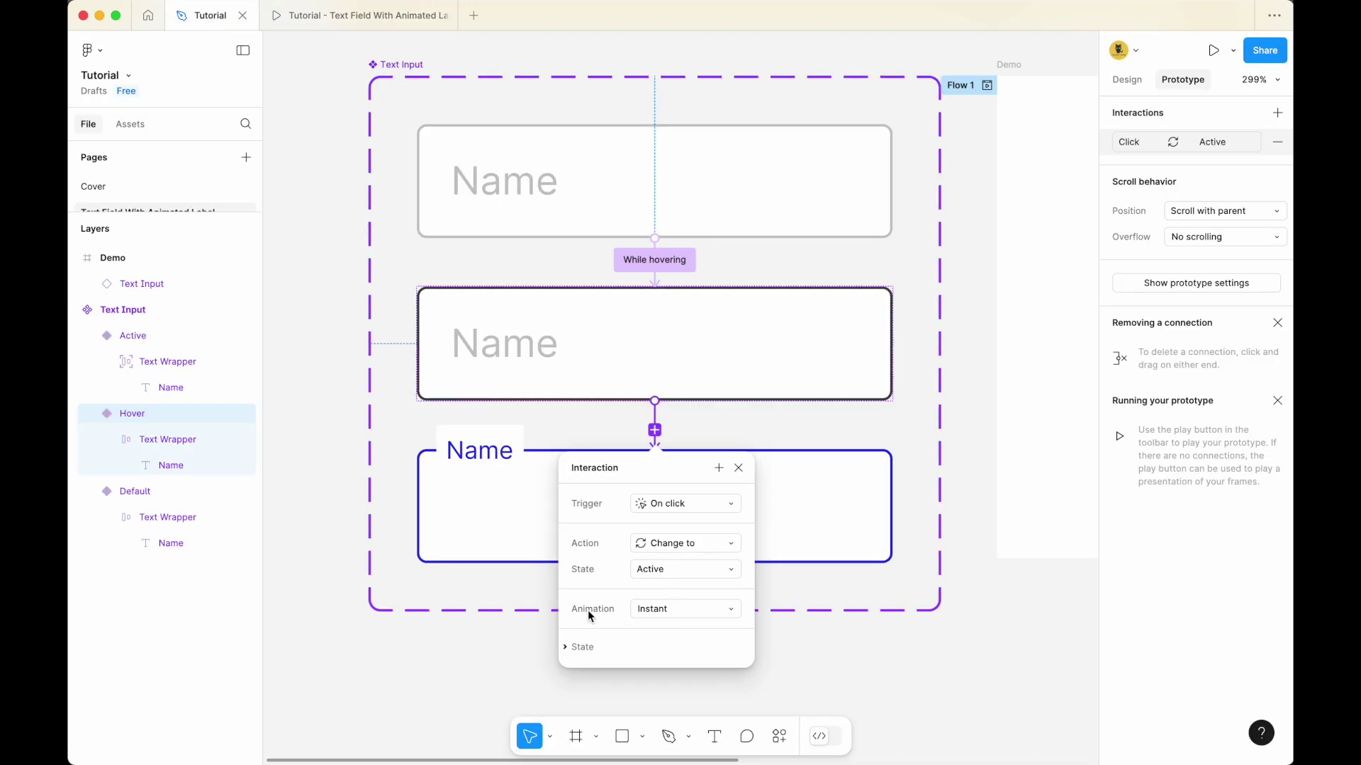
{"action": "left_click", "coordinate": [701, 647]}
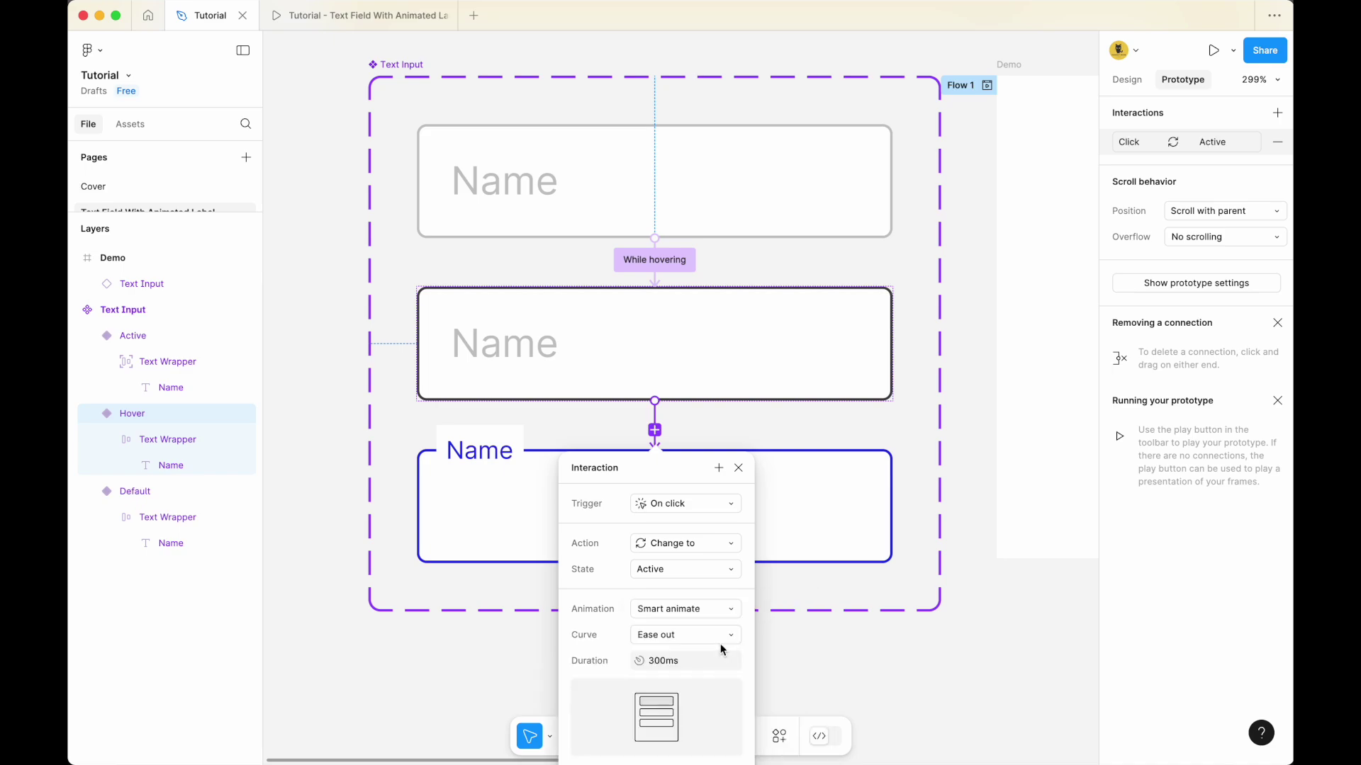
{"action": "left_click", "coordinate": [354, 22]}
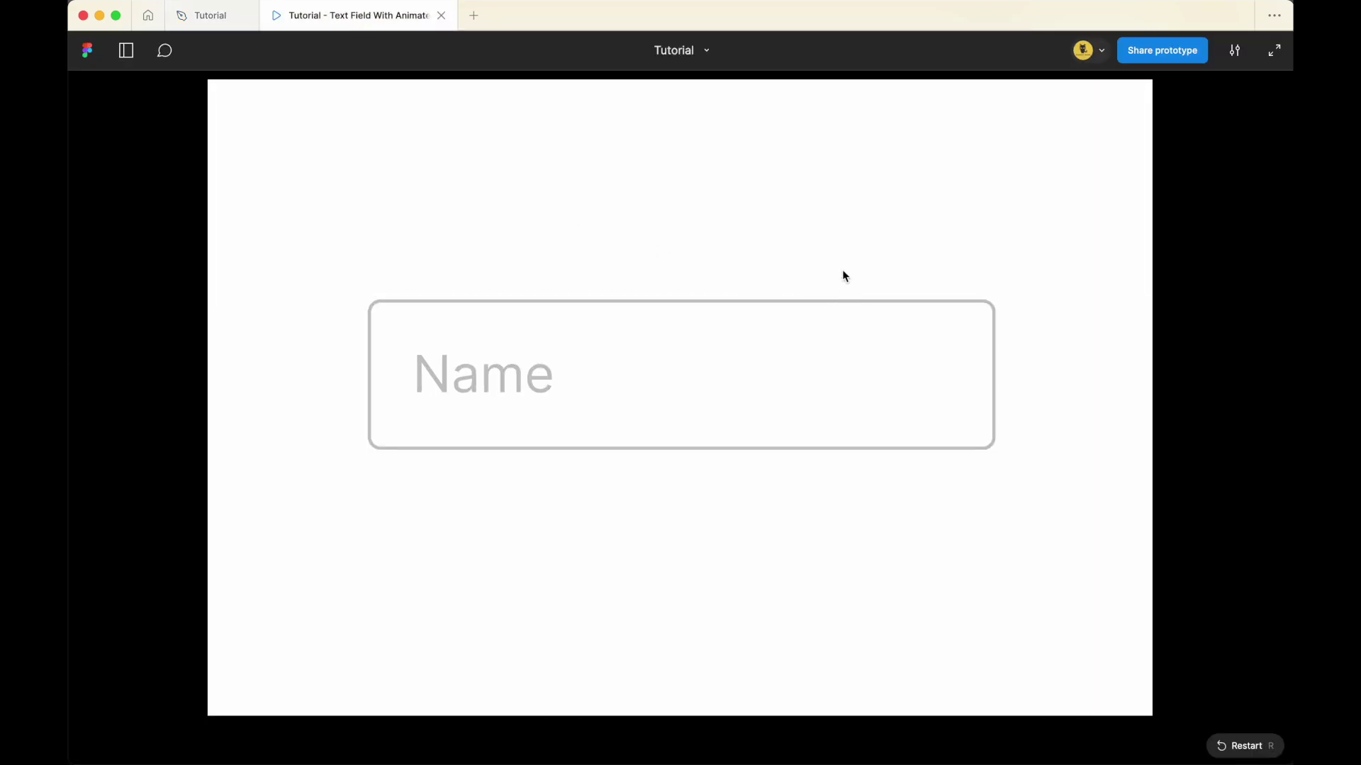
{"action": "left_click", "coordinate": [823, 432]}
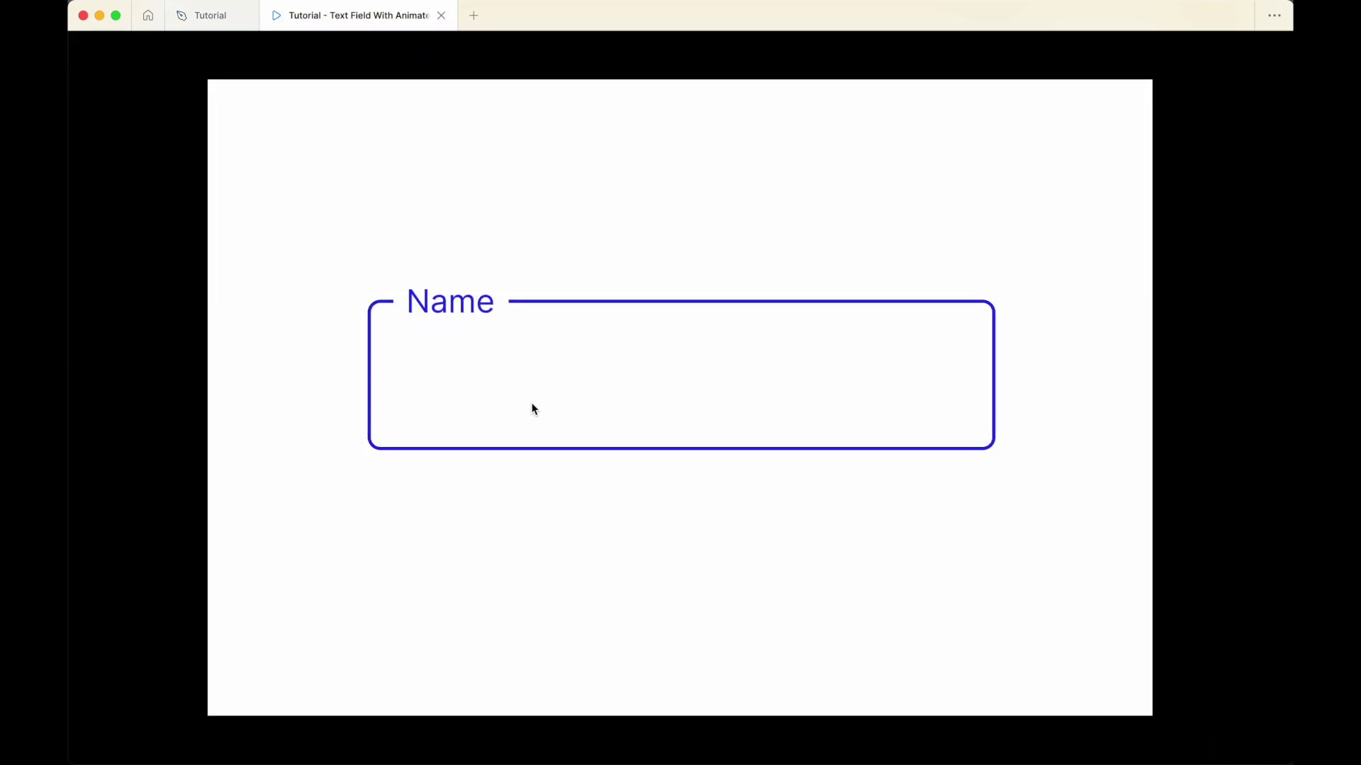